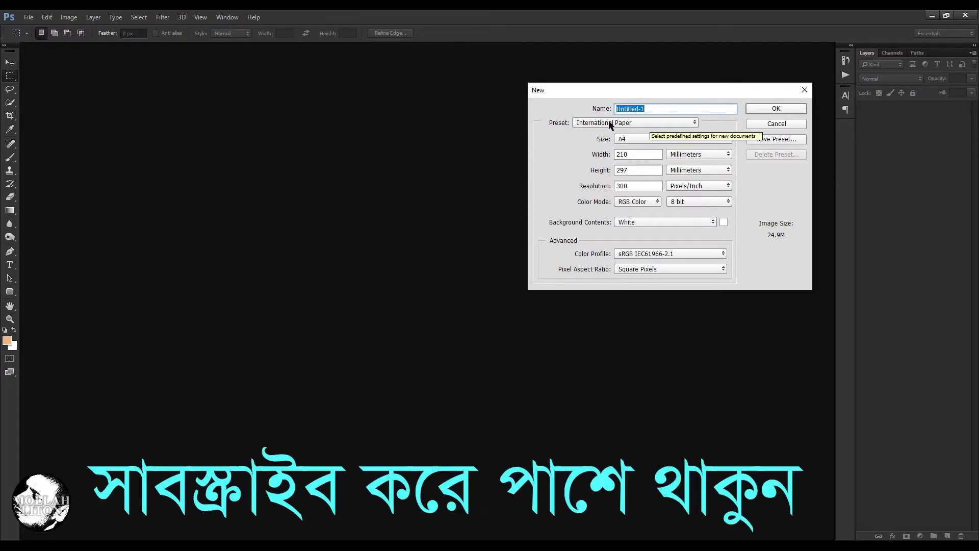
Switch the new document to the Custom preset and its dimensions to inches.
click(611, 124)
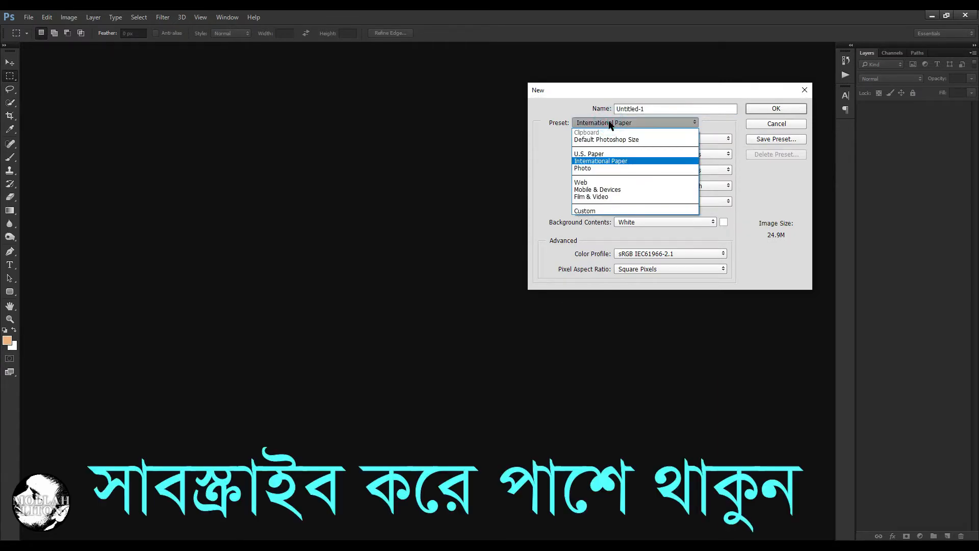
click(601, 209)
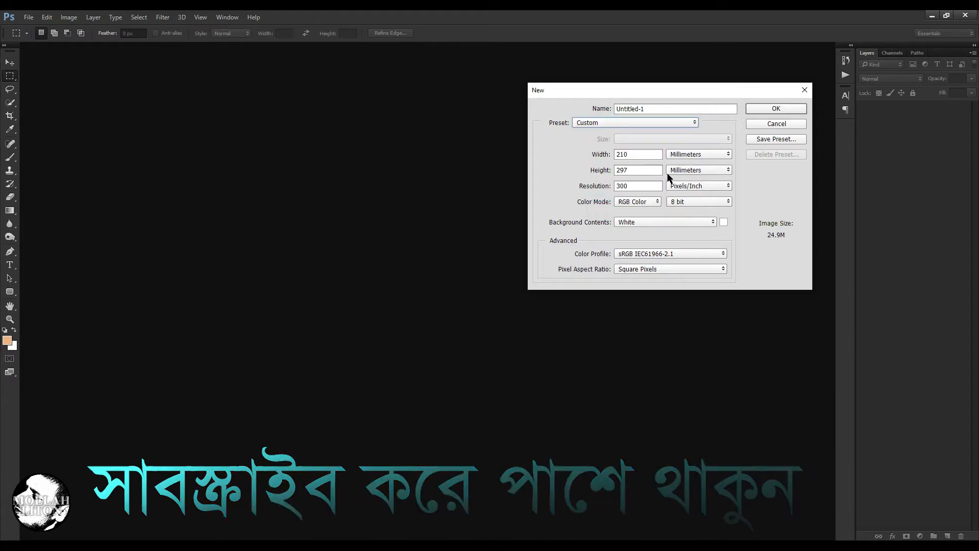
click(687, 155)
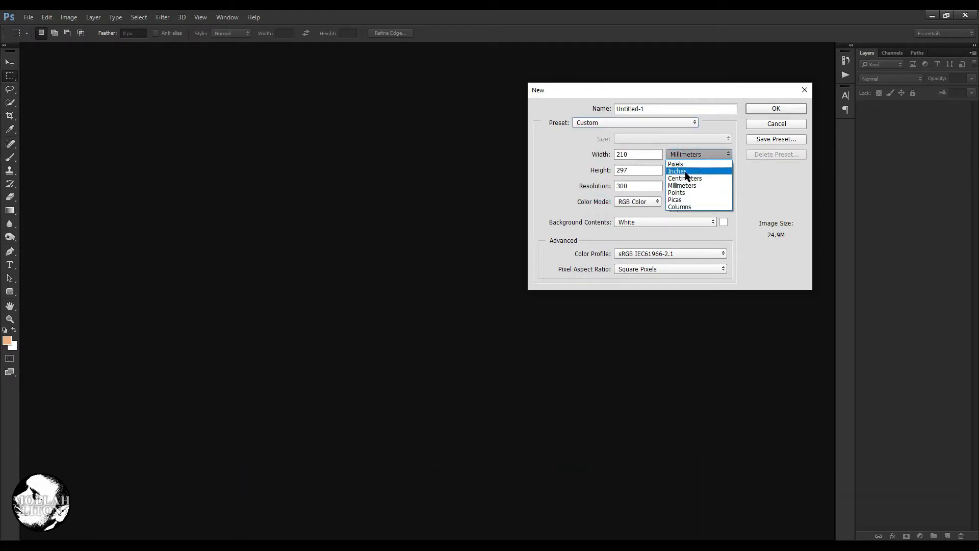
click(686, 174)
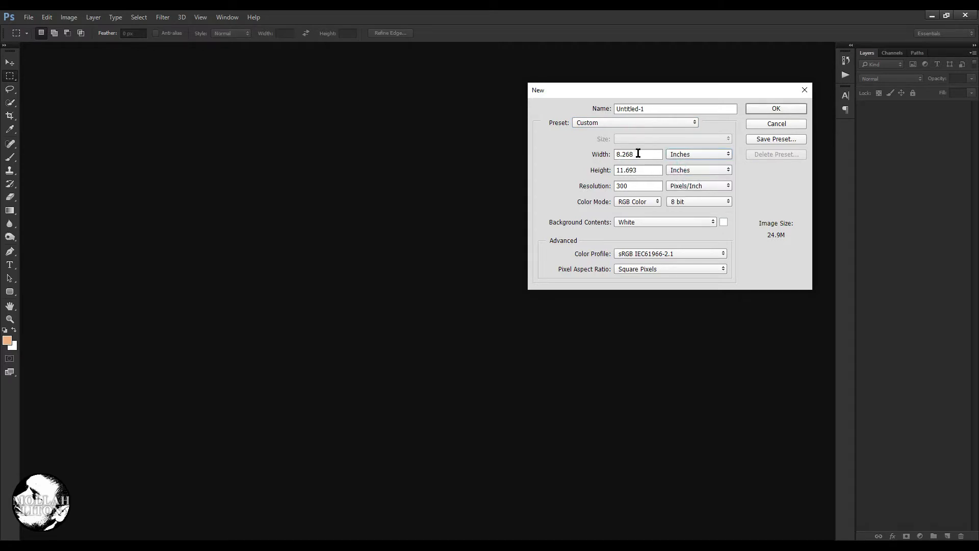
Set the width to 2 inches and the height to 3 inches, and create the document.
double_click(636, 153)
text(2)
double_click(637, 169)
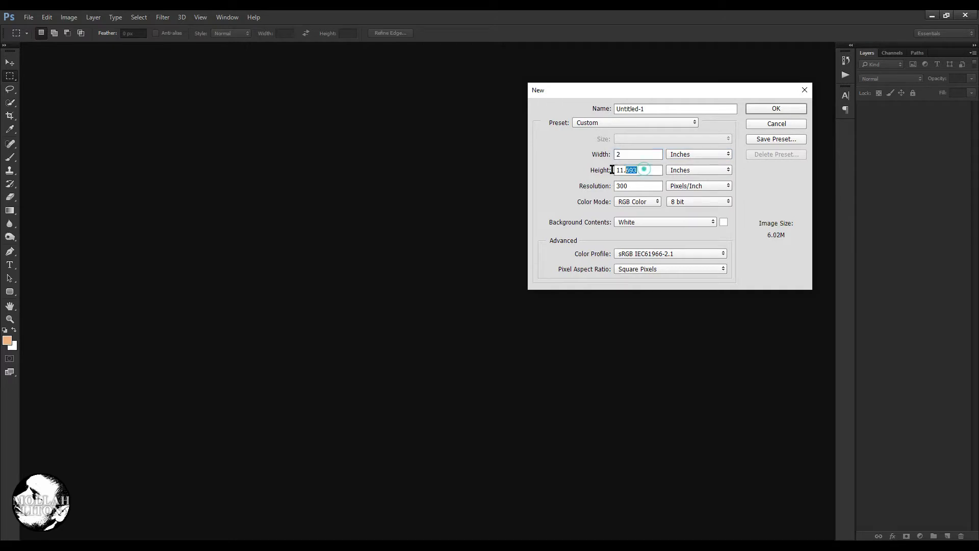
double_click(639, 155)
text(2)
double_click(639, 170)
text(3)
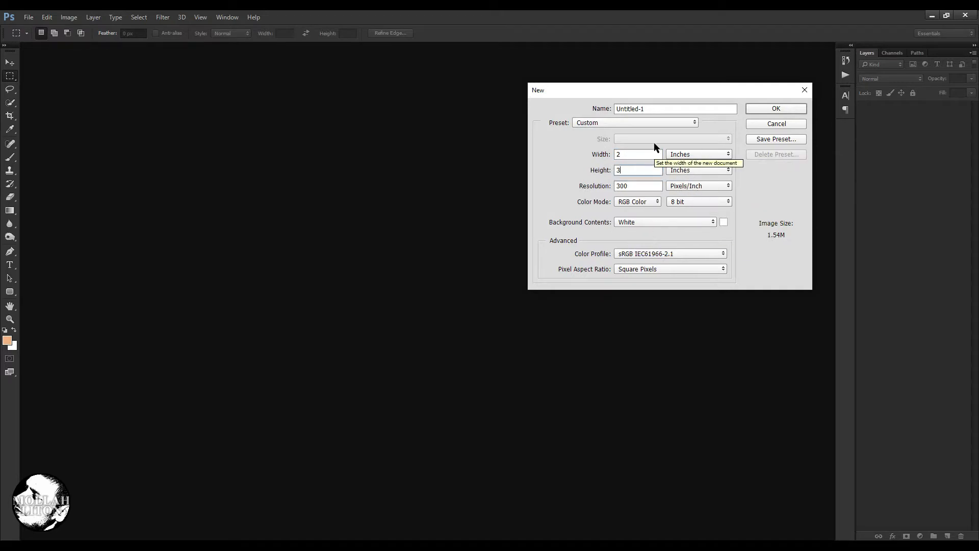
click(775, 109)
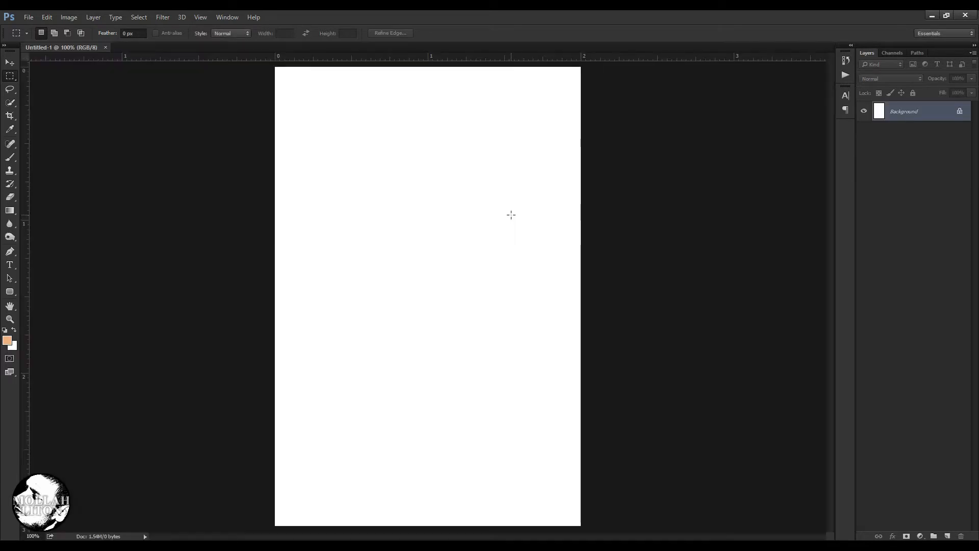
key(ctrl+minus)
key(ctrl+minus)
key(ctrl+plus)
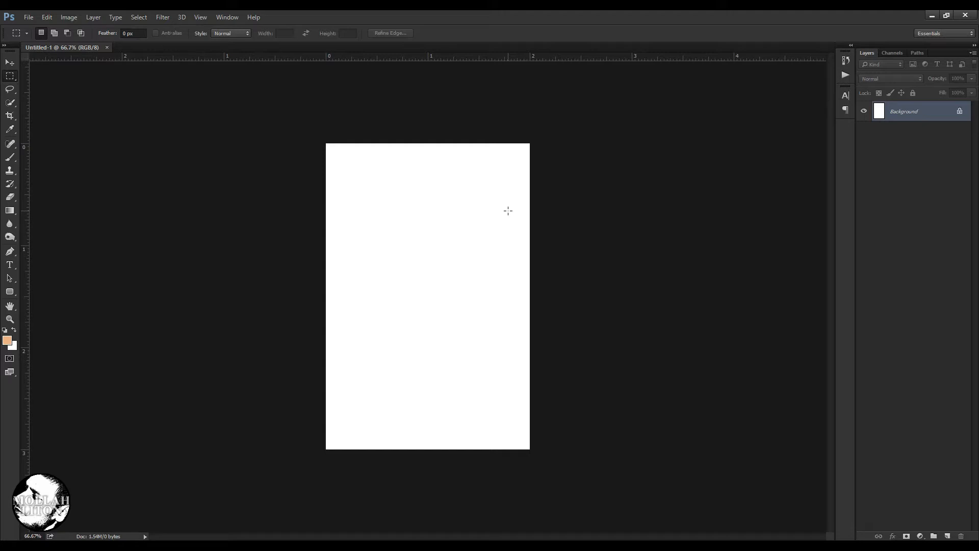
key(ctrl+plus)
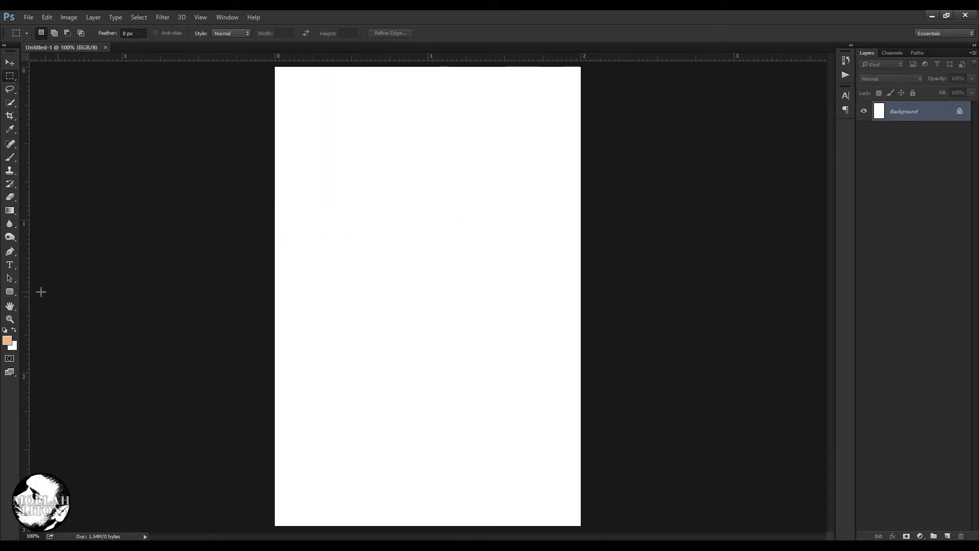
Draw a horizontal rectangle about 491 by 117 px from the canvas's left edge across its upper half, and collapse the shape properties.
click(11, 293)
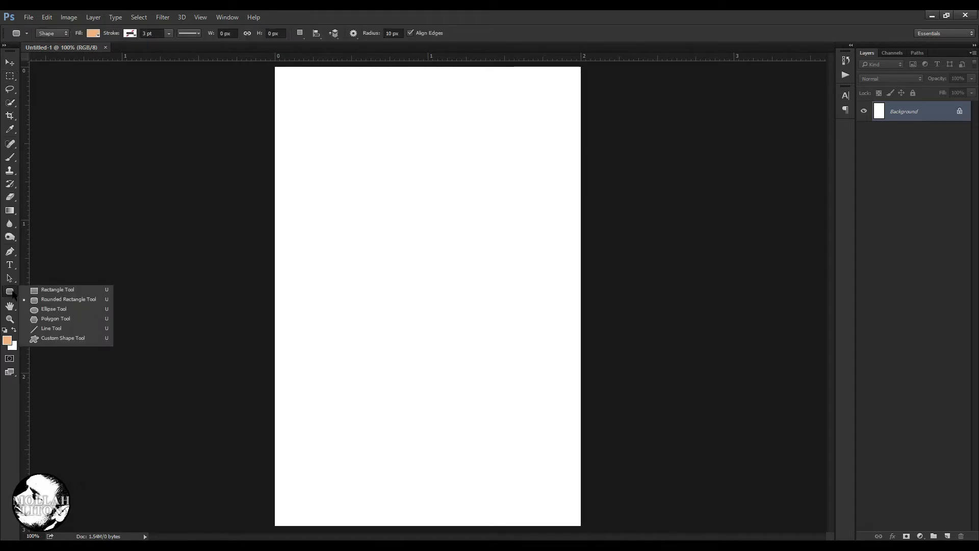
click(59, 291)
drag(268, 181, 518, 240)
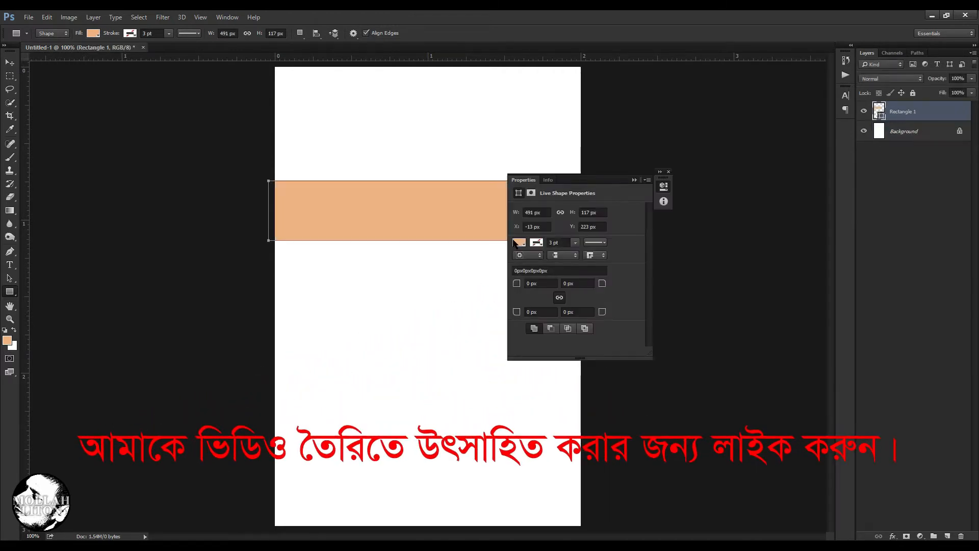
click(519, 192)
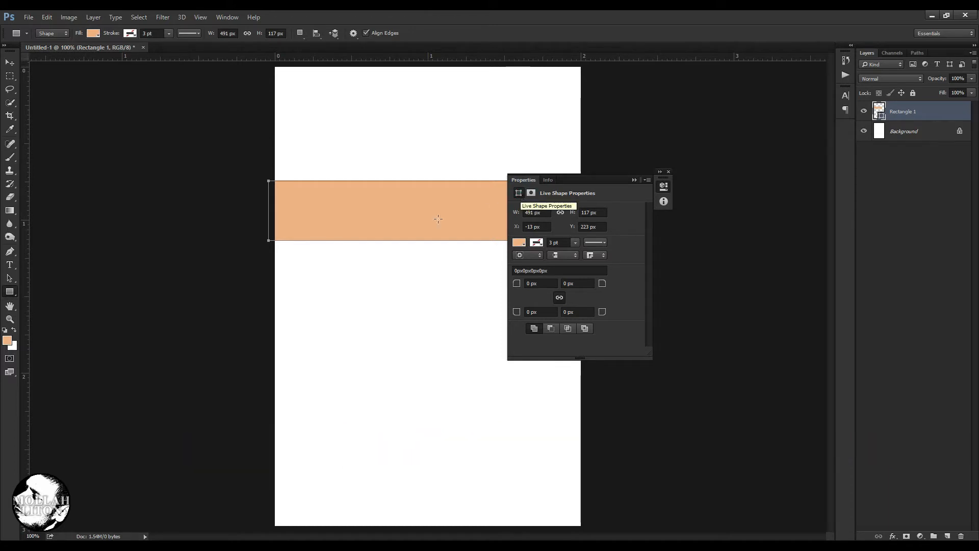
click(636, 180)
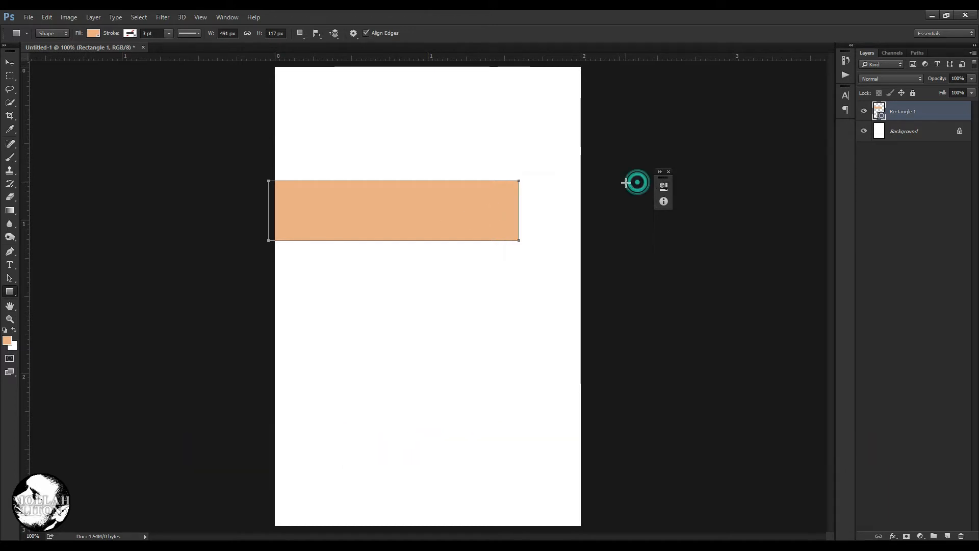
Draw a circle about 116 px wide on a layer beneath the rectangle, and move the two shapes apart.
click(923, 136)
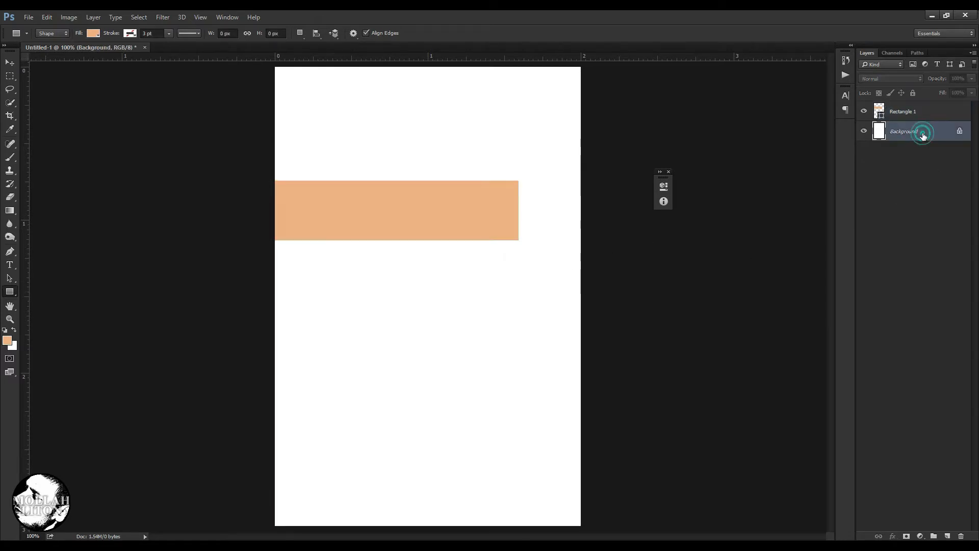
right_click(12, 294)
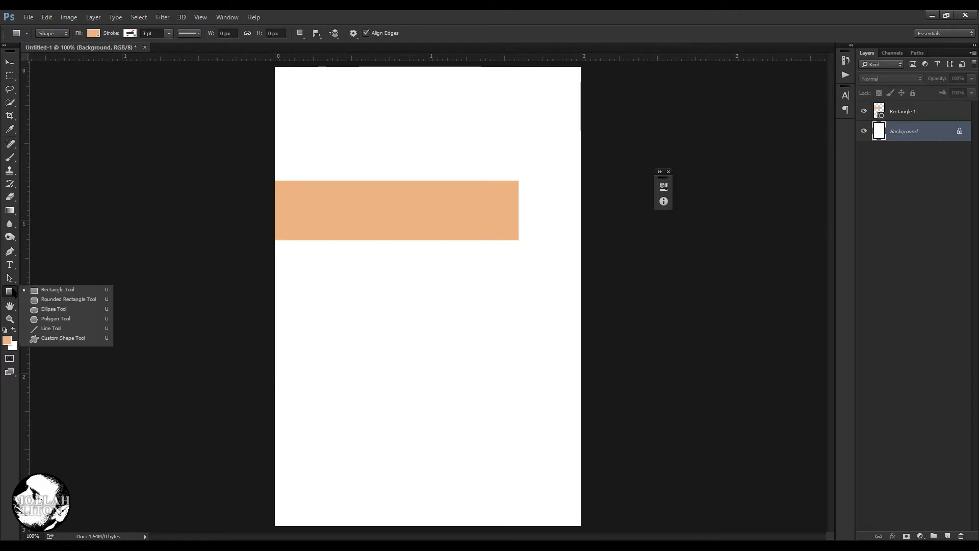
click(51, 309)
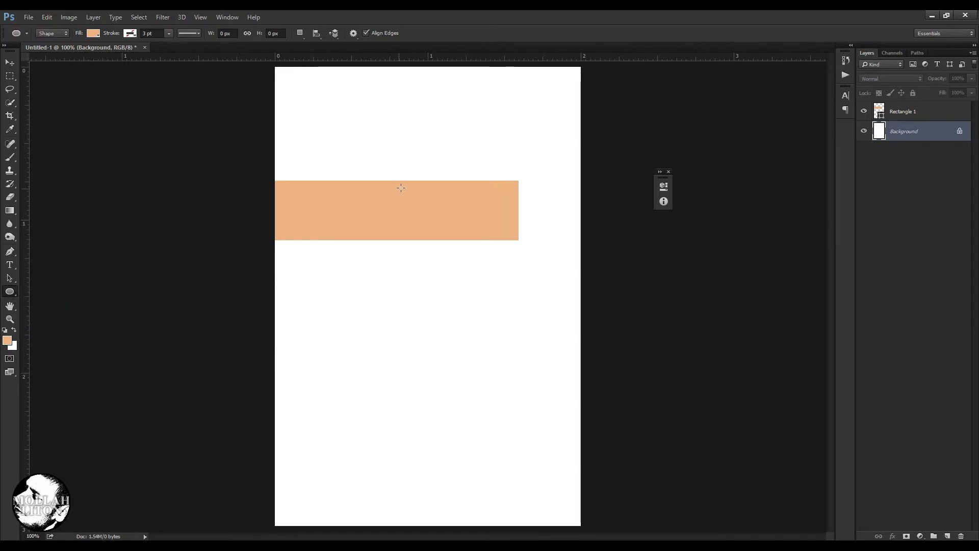
drag(402, 181, 461, 245)
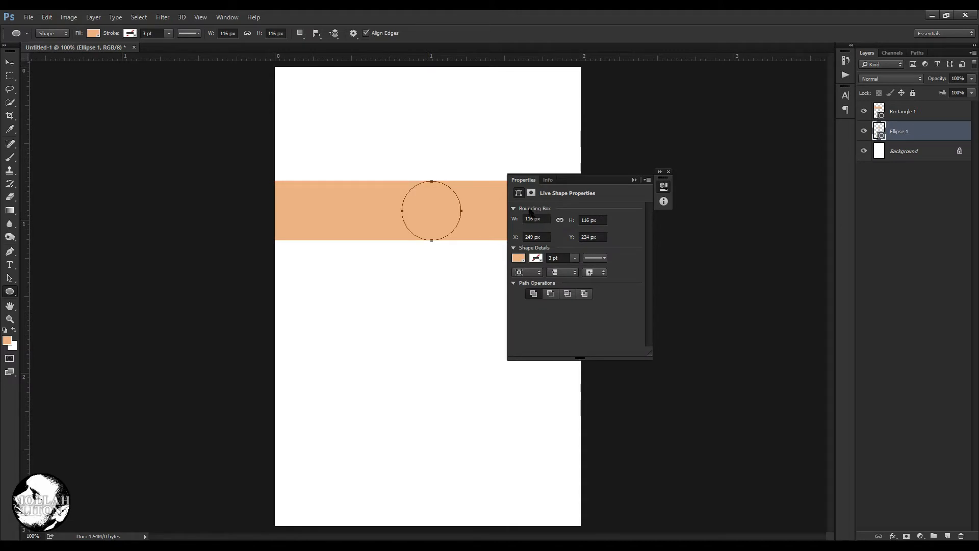
click(669, 172)
key(v)
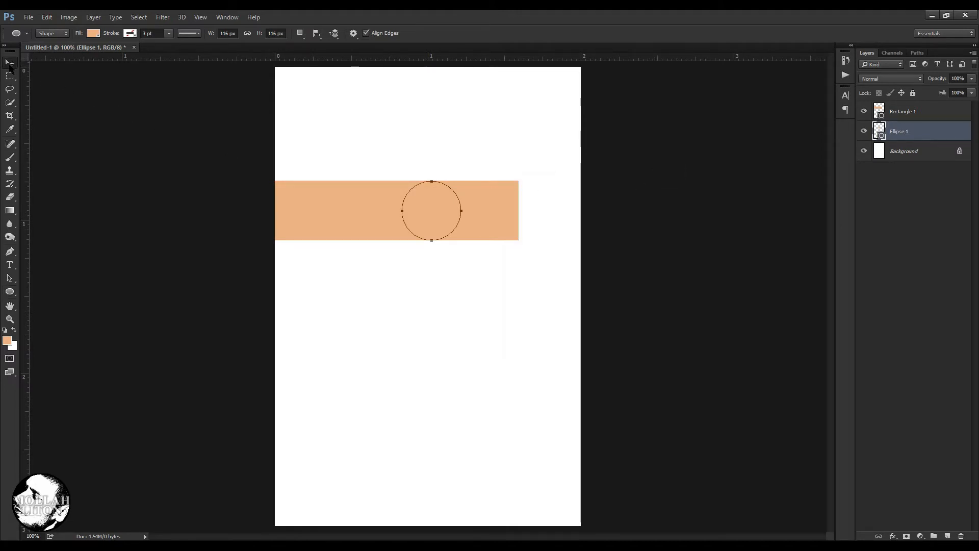
drag(428, 210, 505, 218)
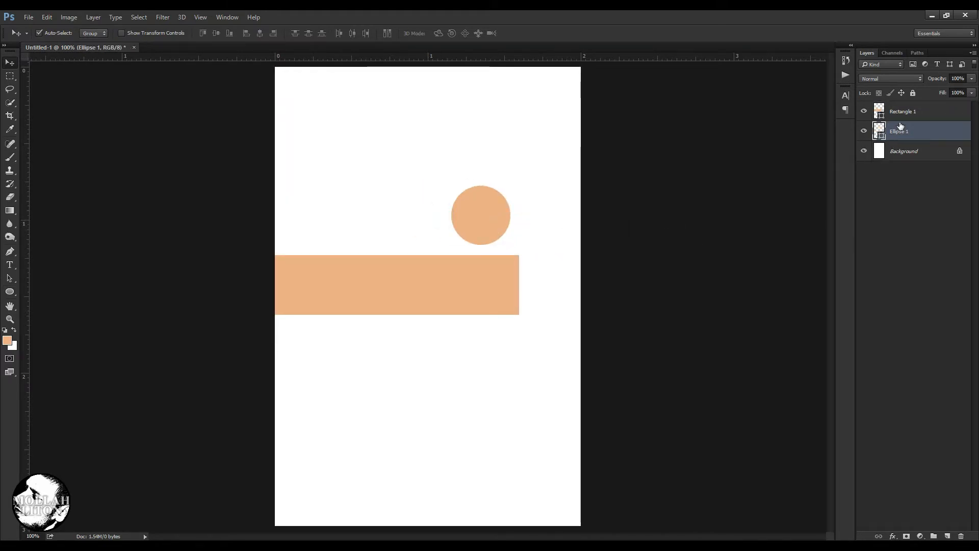
Set the layer thumbnails to medium size.
right_click(880, 132)
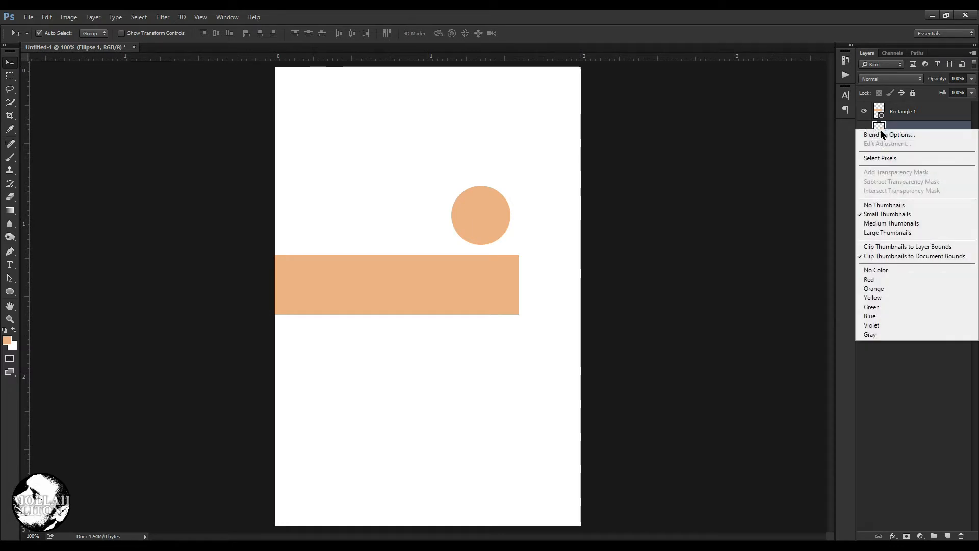
click(939, 401)
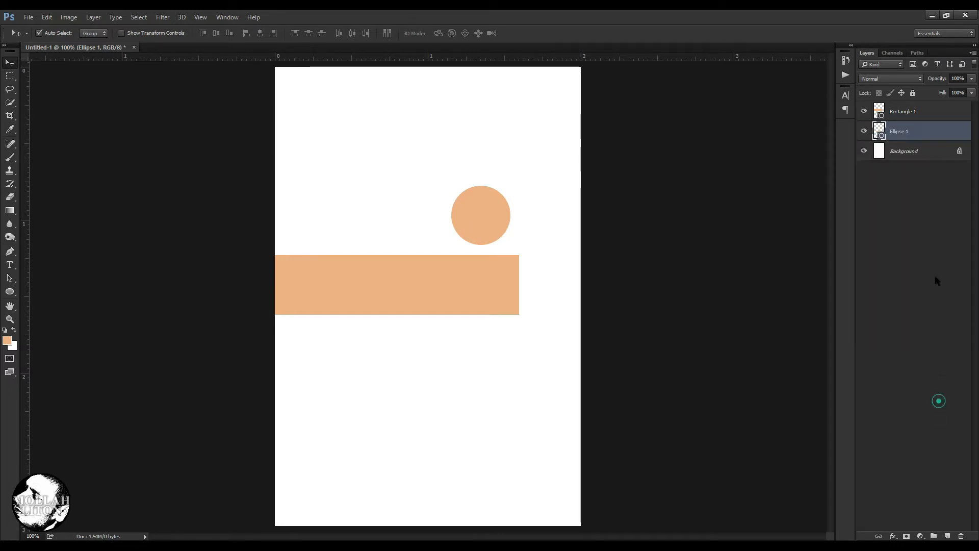
right_click(881, 132)
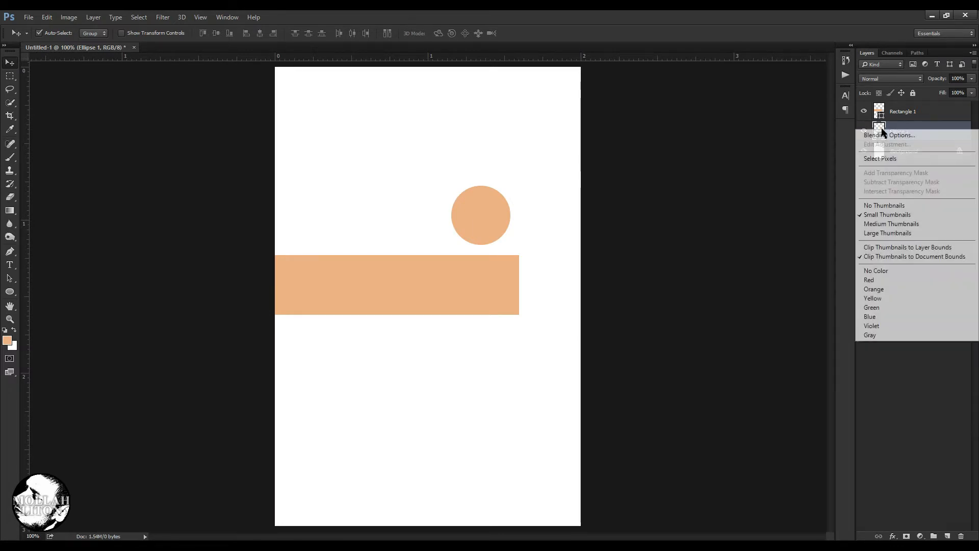
click(881, 234)
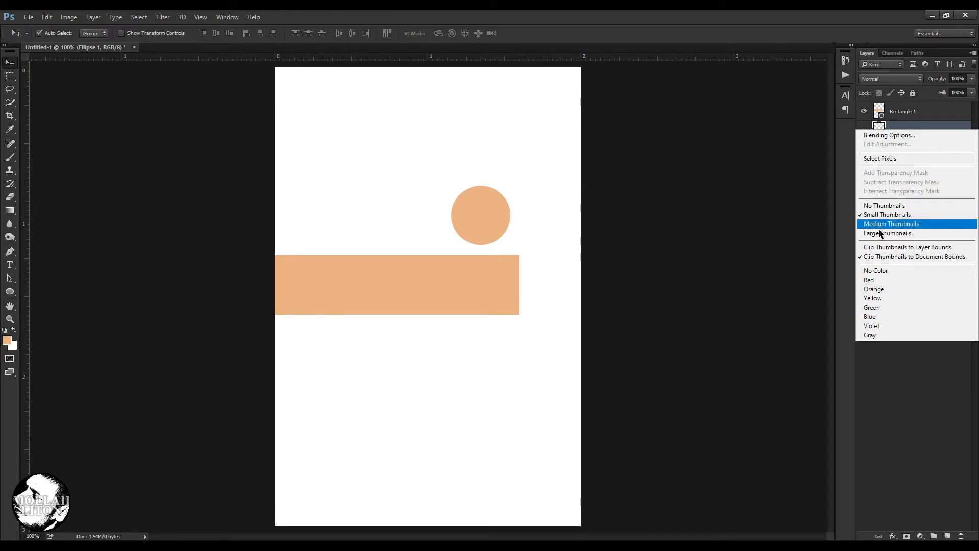
right_click(891, 157)
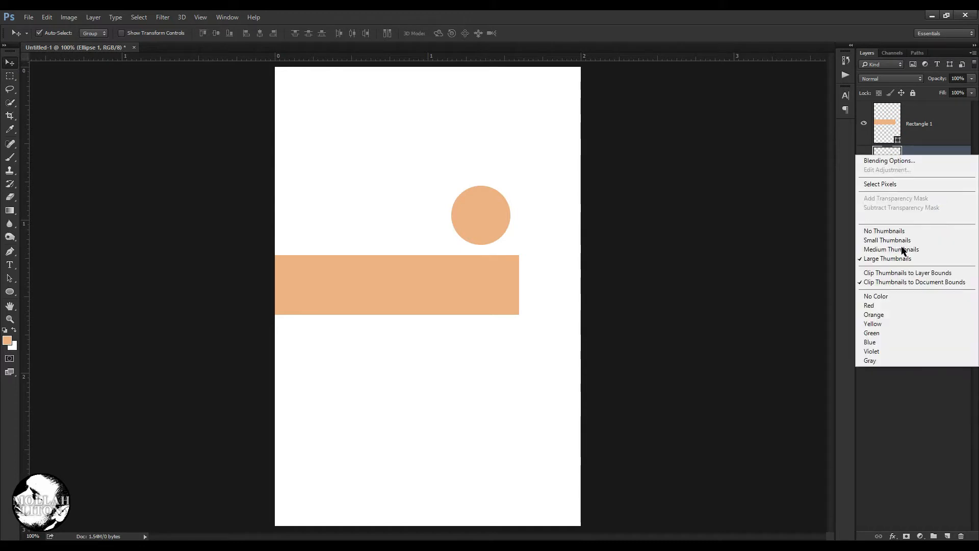
click(886, 251)
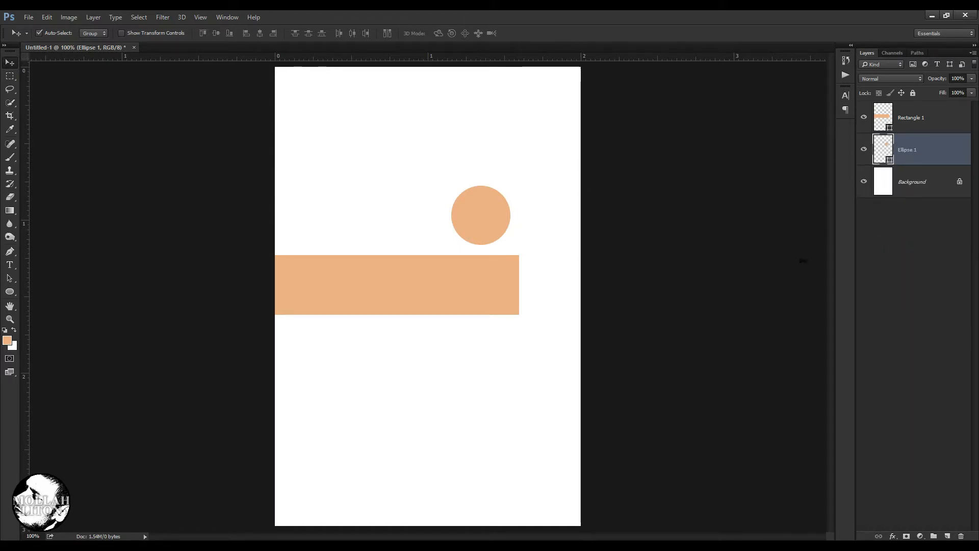
Move the circle behind the rectangle's right end so that it forms a rounded tip.
key(ctrl+plus)
key(ctrl+plus)
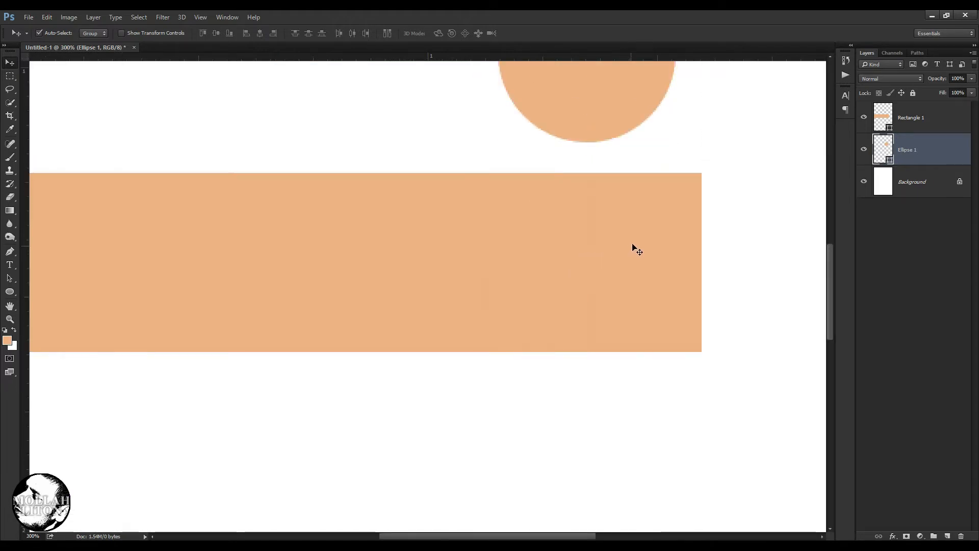
key(ctrl+minus)
key(ctrl+minus)
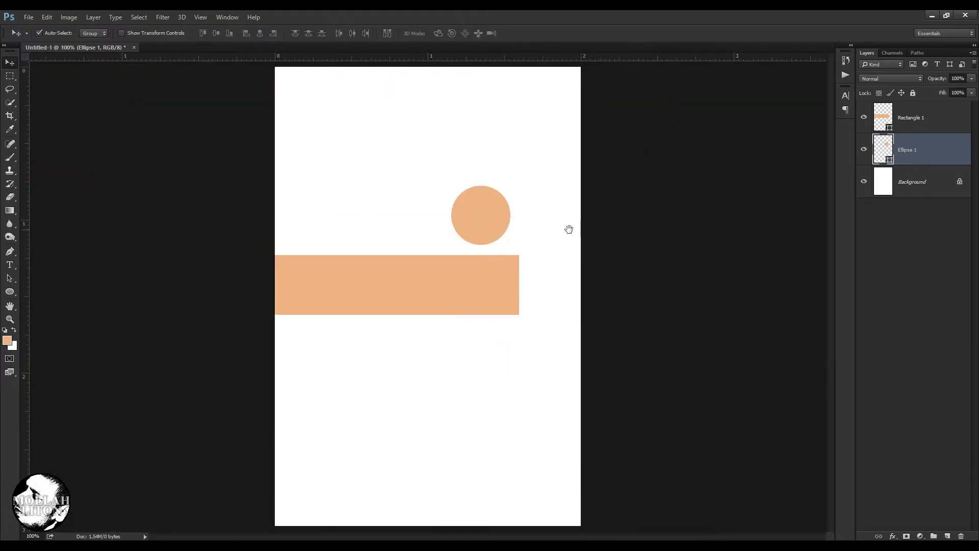
click(567, 228)
drag(485, 214, 528, 282)
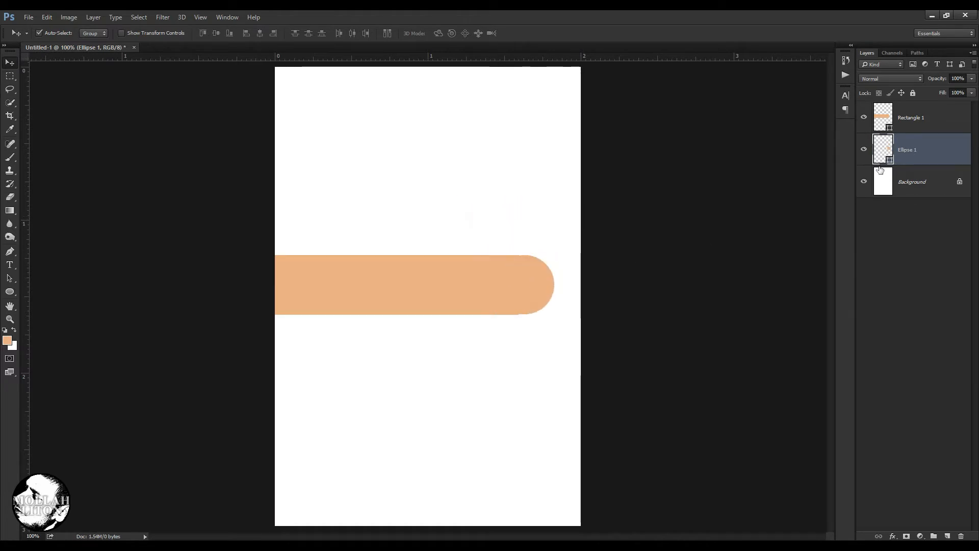
Recolour the circle to pure red and lower its layer opacity to 59%.
double_click(886, 160)
click(778, 203)
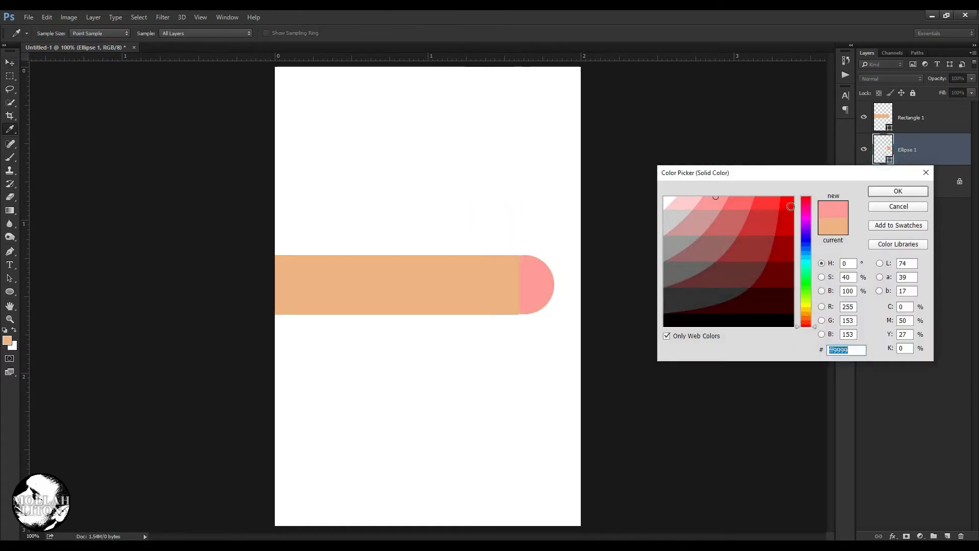
click(789, 202)
click(898, 192)
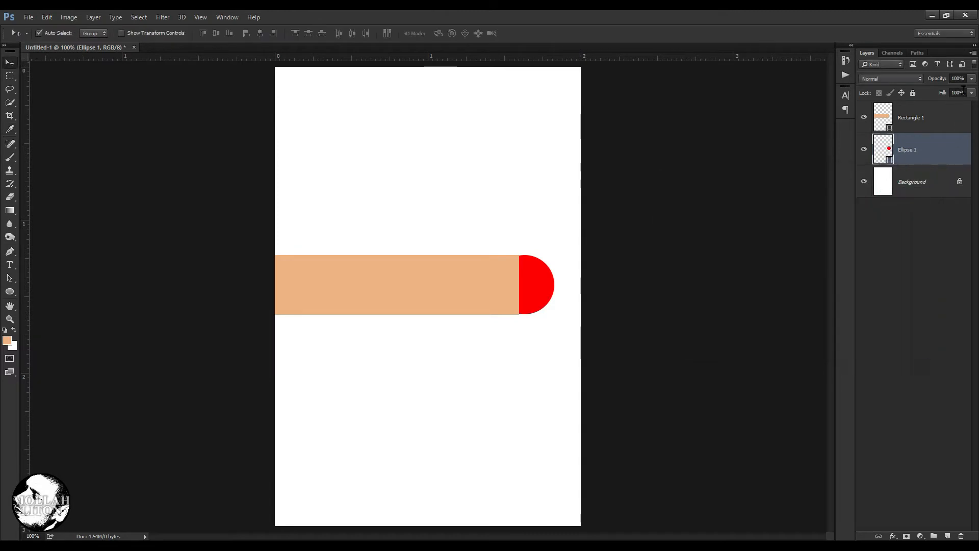
click(972, 79)
click(950, 90)
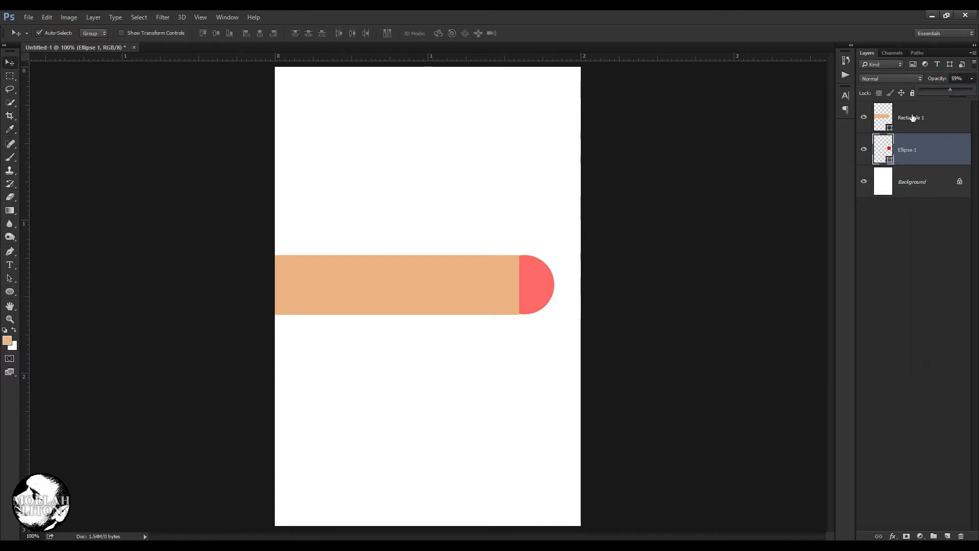
Bring the circle's layer above the rectangle and centre the circle on the rectangle's right edge.
drag(539, 284, 546, 285)
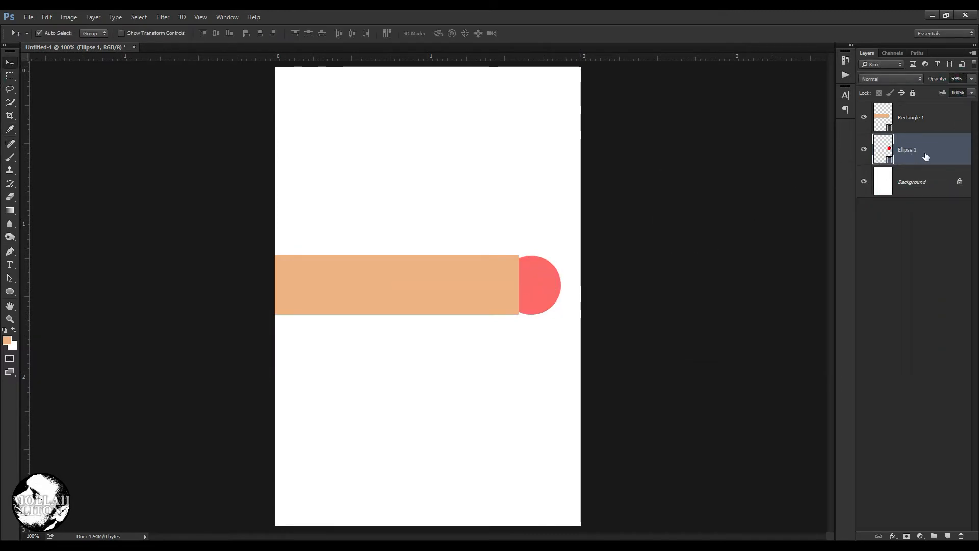
key(ctrl+bracketright)
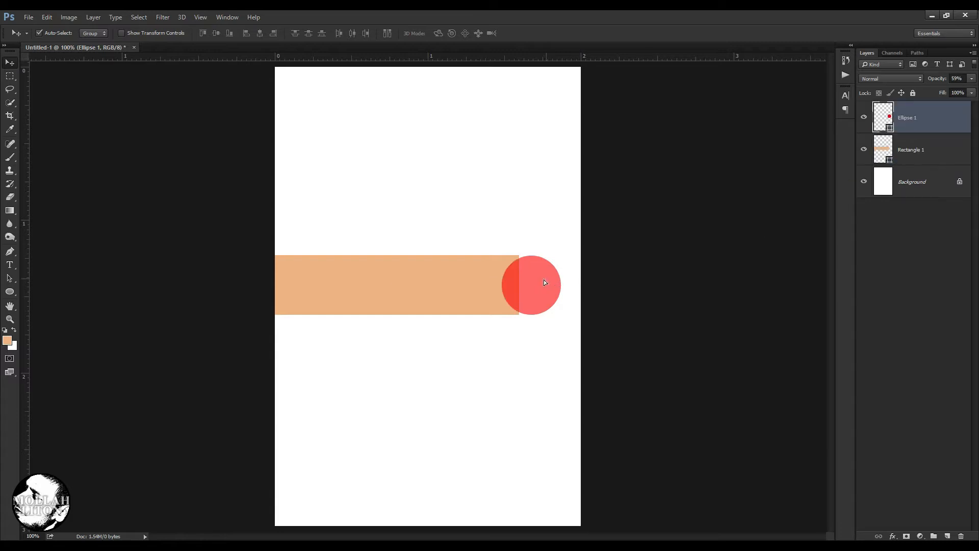
drag(544, 279, 524, 280)
key(ctrl+plus)
key(ctrl+plus)
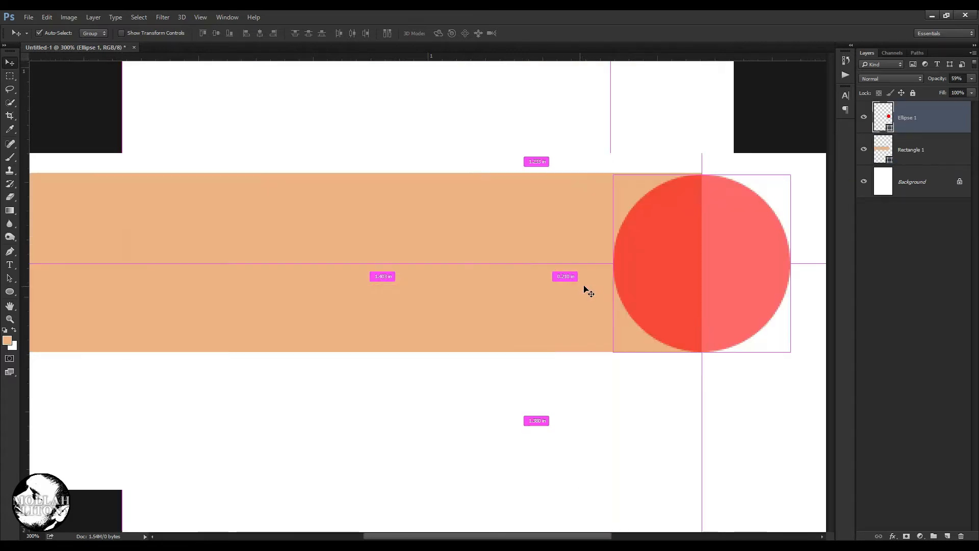
drag(723, 356, 532, 363)
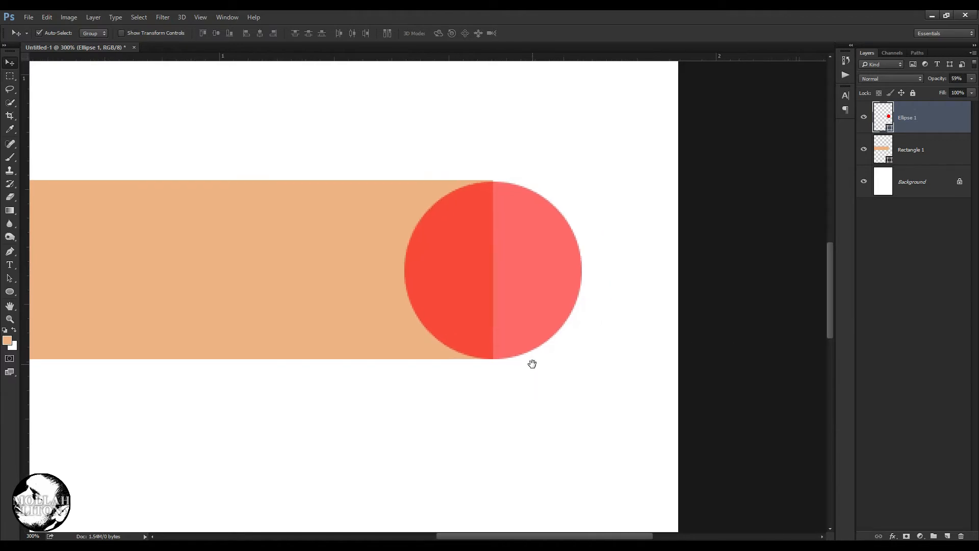
Nudge the circle up and stretch its height to about 100.86% so that it matches the rectangle's height.
key(Up)
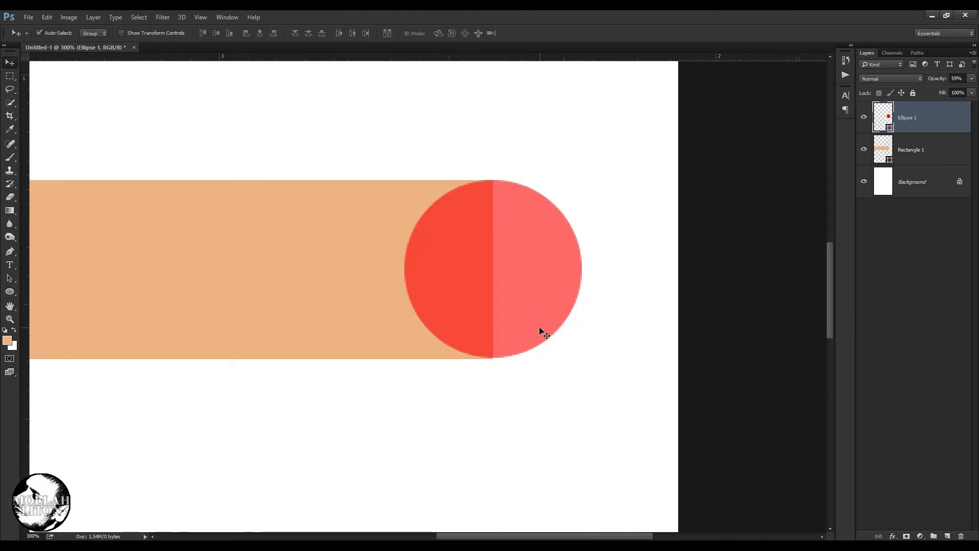
key(ctrl+t)
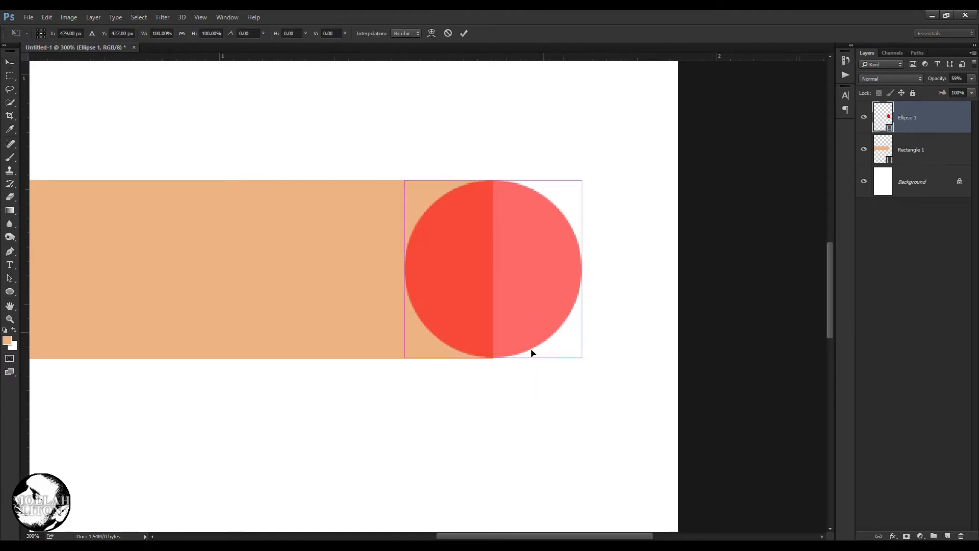
click(493, 359)
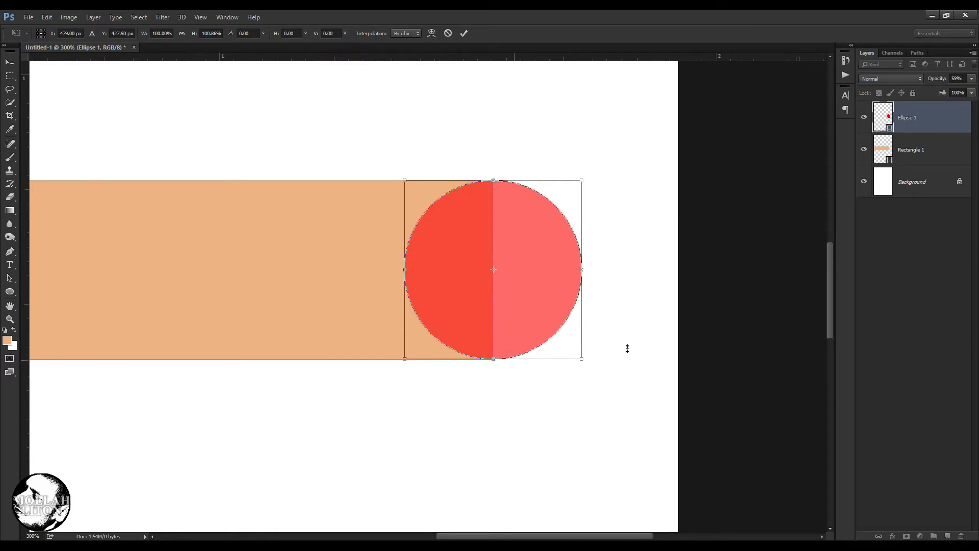
key(Return)
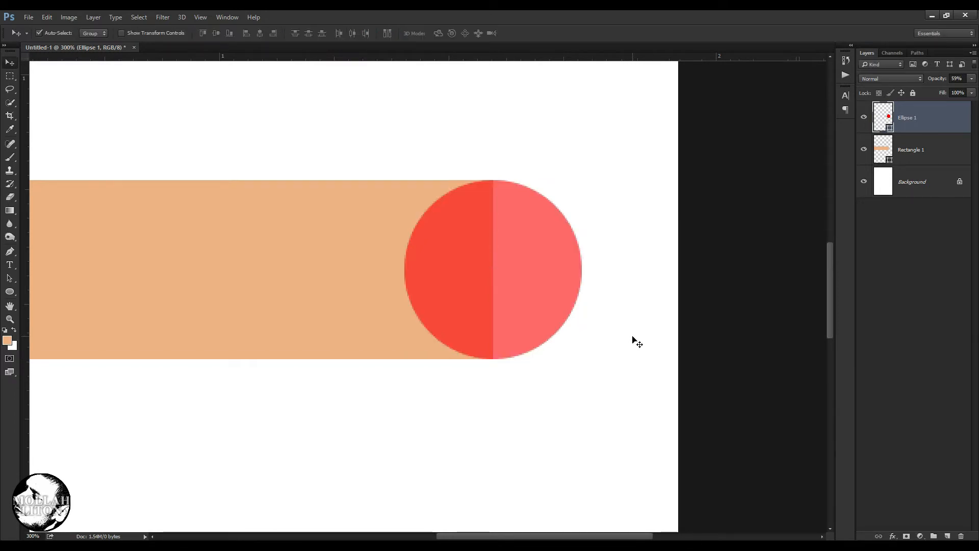
Merge the circle and rectangle layers into one shape layer and check it by toggling its visibility.
click(903, 155)
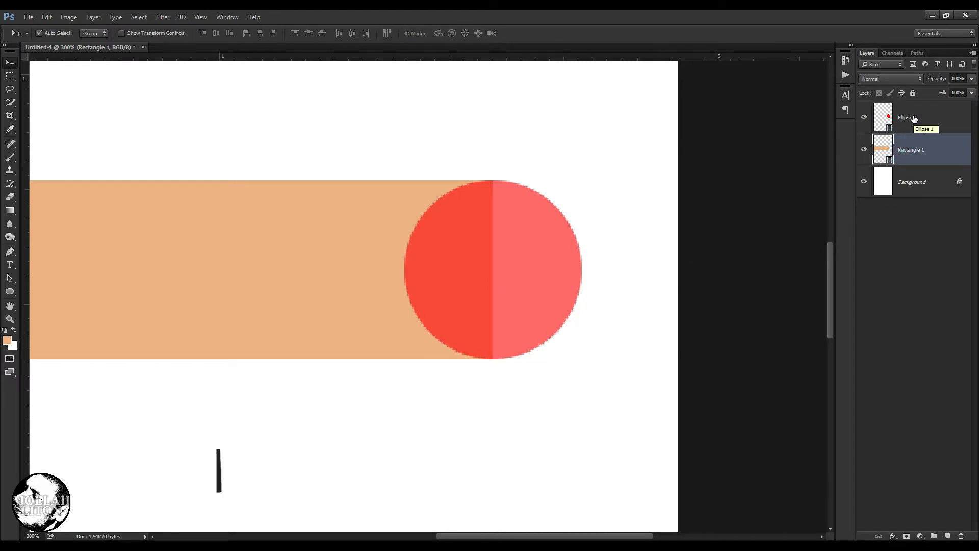
shift+click(914, 119)
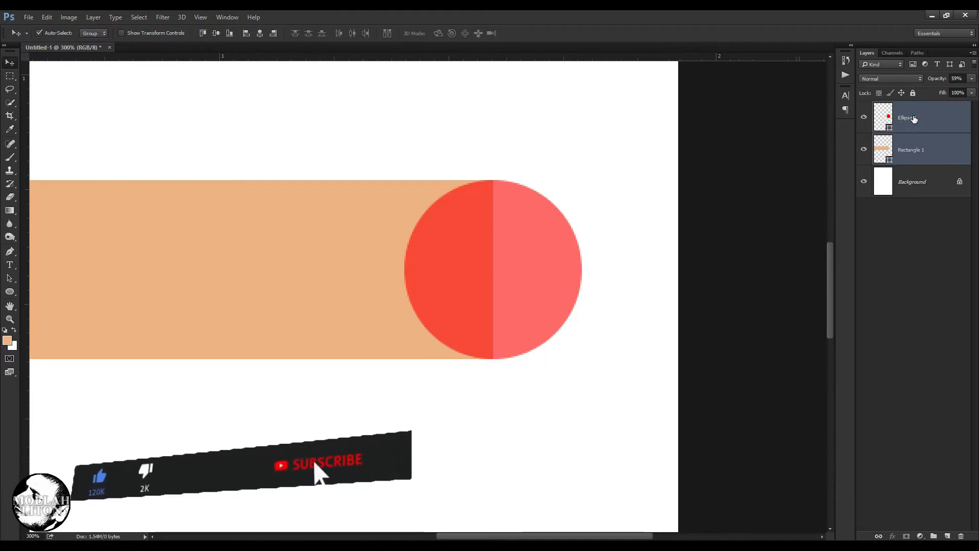
key(ctrl+e)
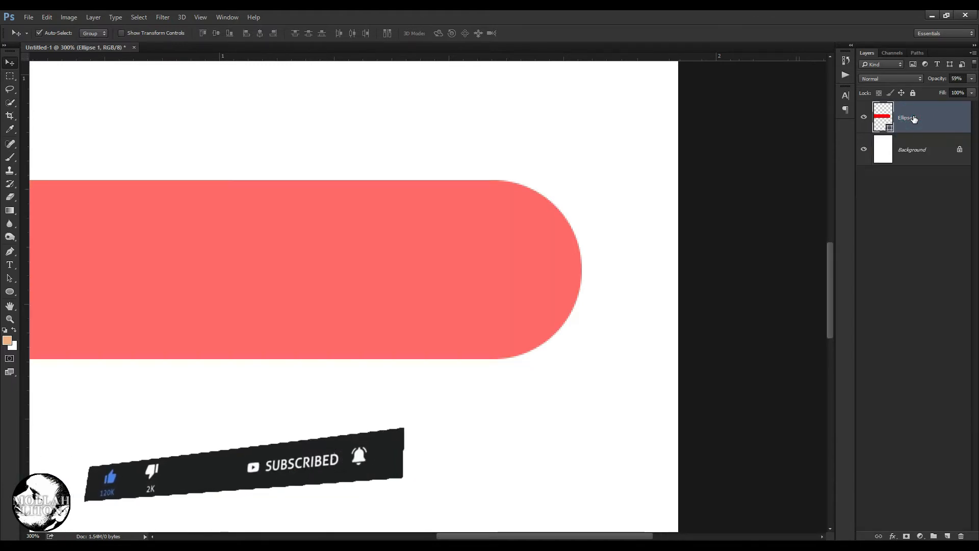
key(ctrl+minus)
key(ctrl+minus)
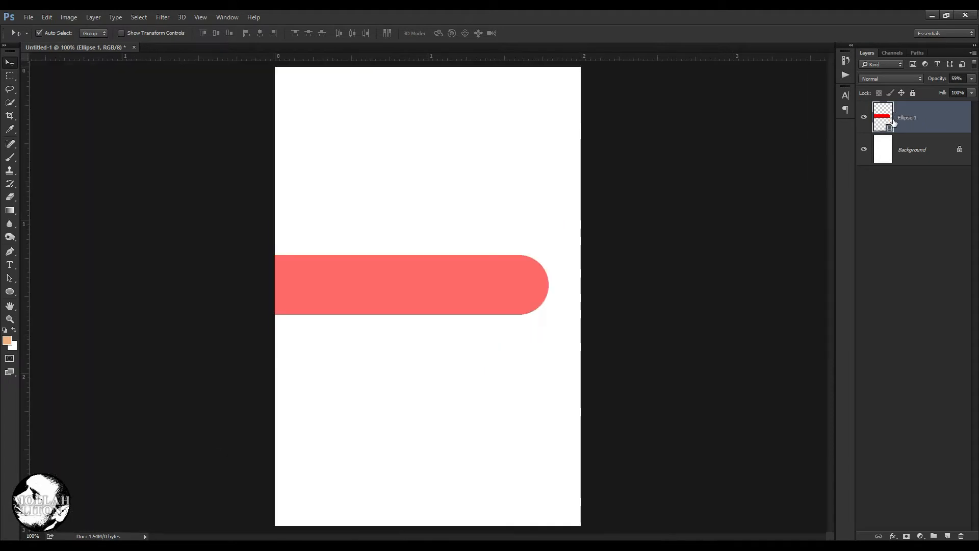
click(865, 118)
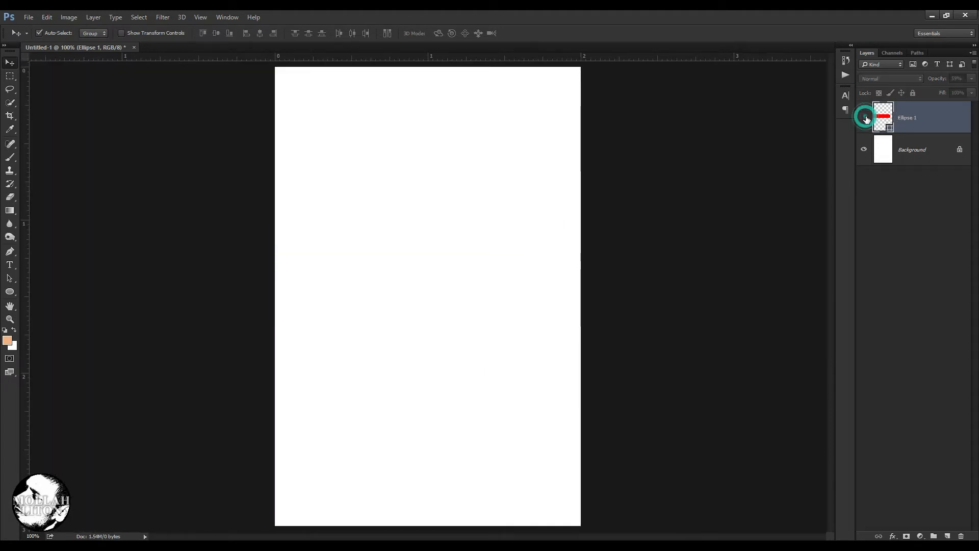
click(865, 118)
Recolour the merged band to blue 0033ff and raise its layer opacity to 100%.
click(890, 127)
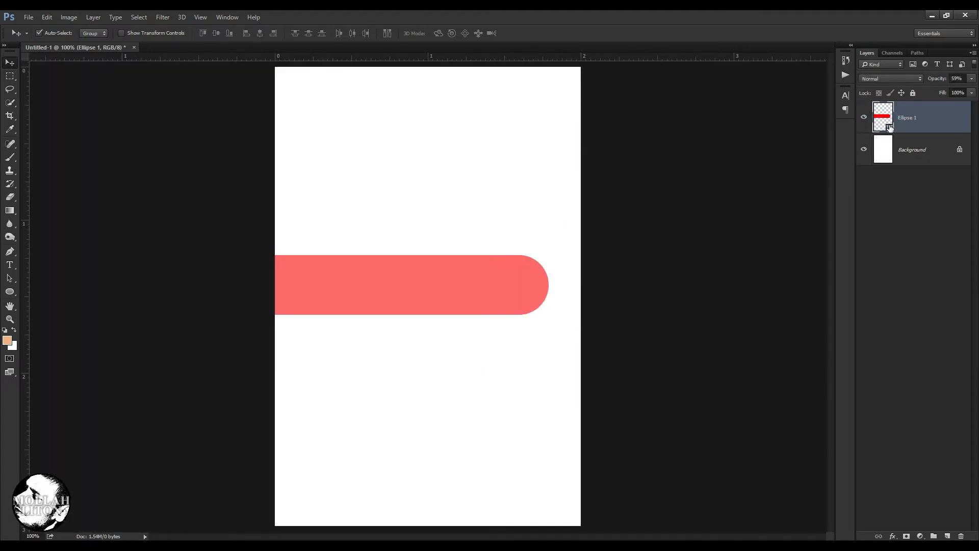
click(808, 246)
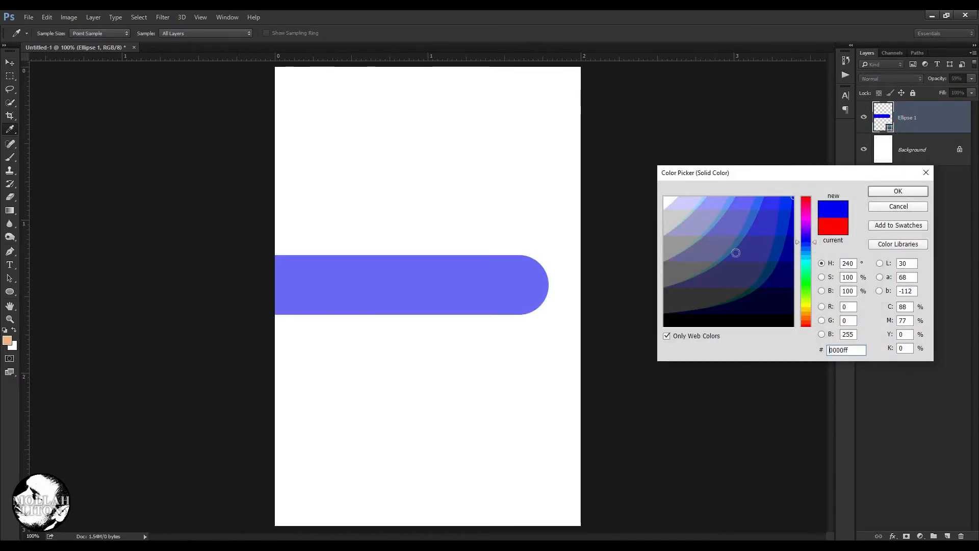
click(772, 220)
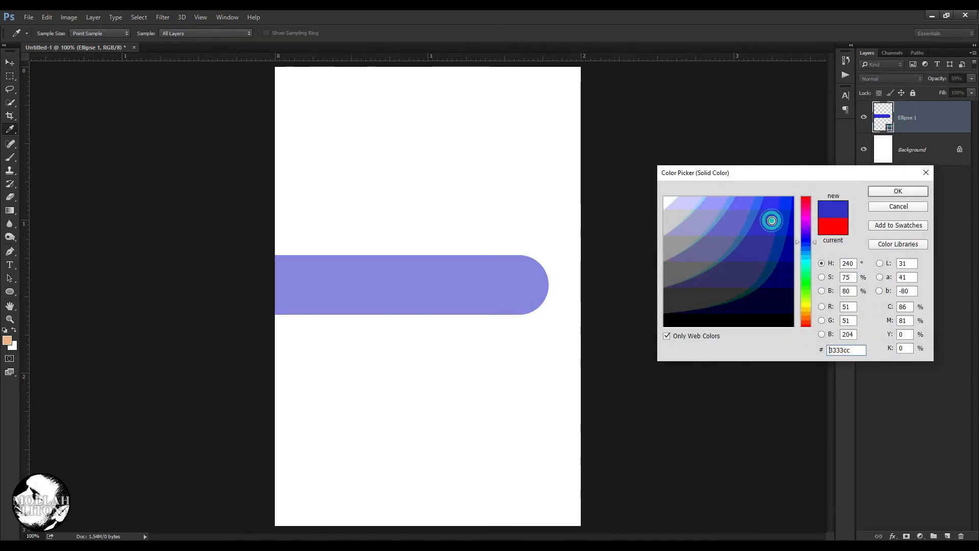
click(786, 200)
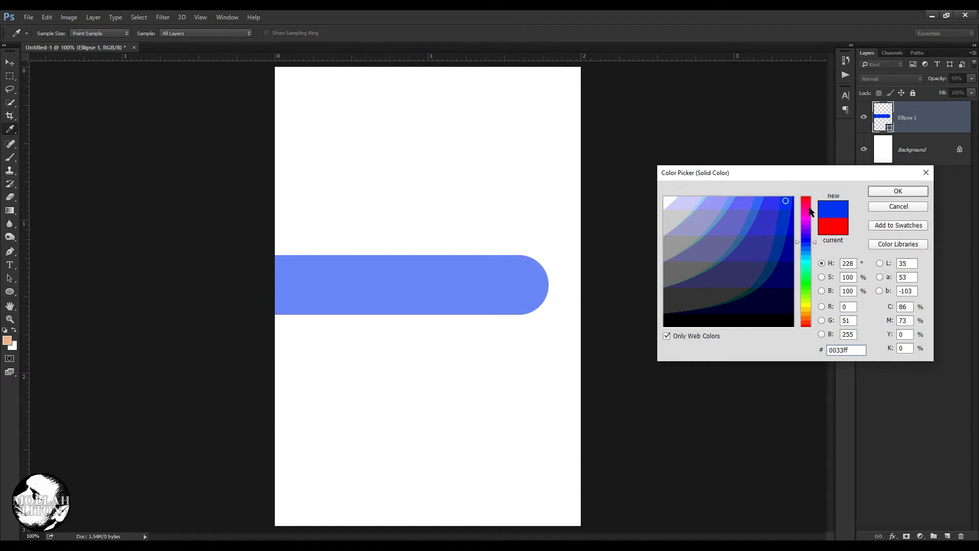
click(872, 191)
click(971, 79)
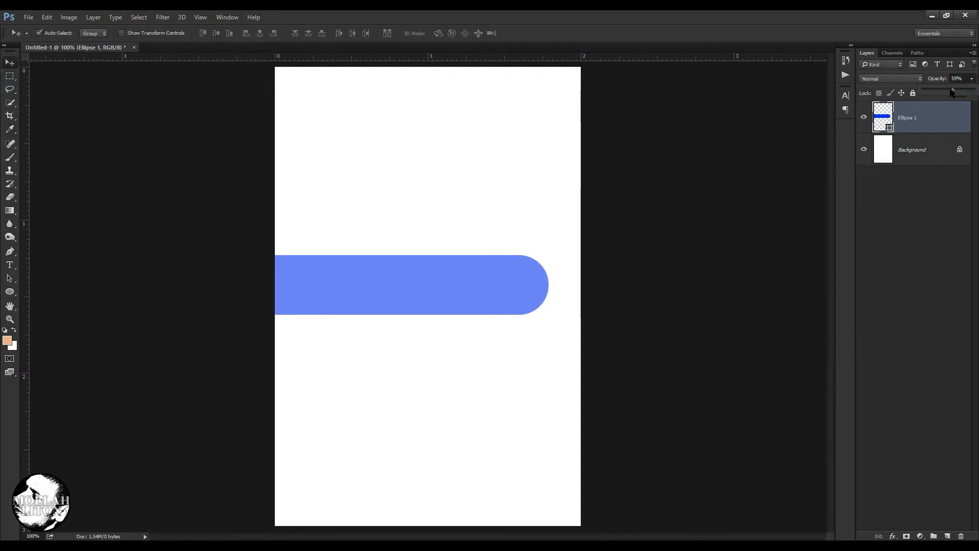
drag(953, 92, 972, 91)
Move the band to the upper part of the page and enlarge it to about 125%, letting it run off the left edge.
drag(461, 290, 349, 214)
key(ctrl+plus)
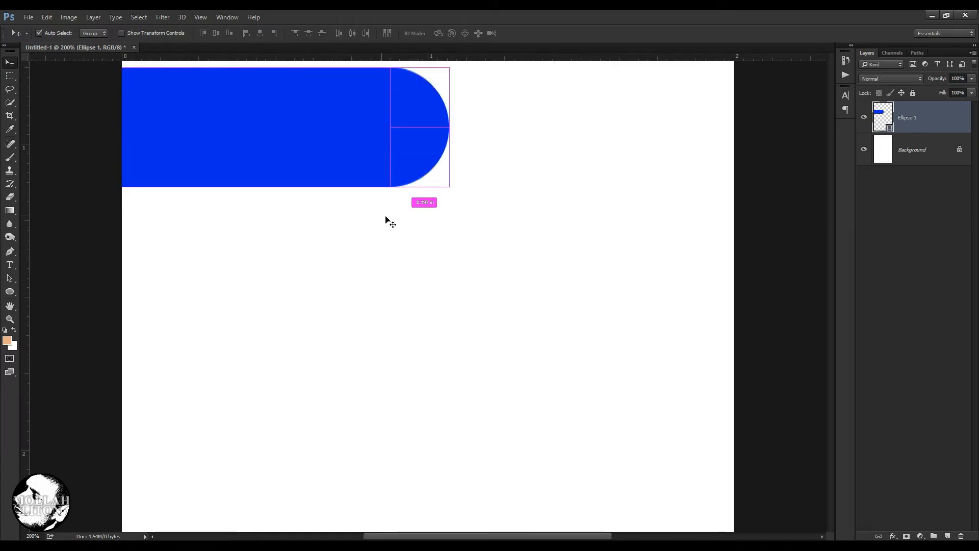
key(ctrl+minus)
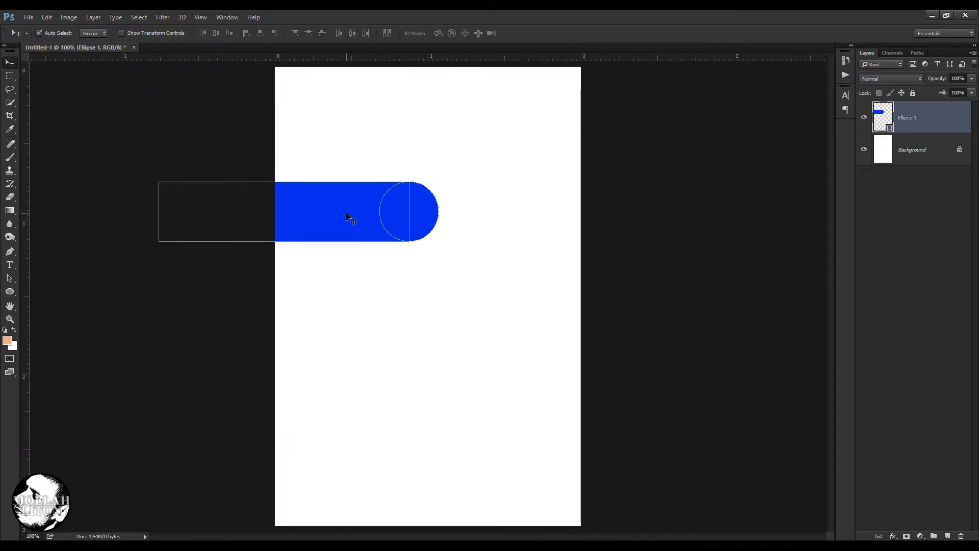
drag(346, 216, 371, 226)
key(ctrl+t)
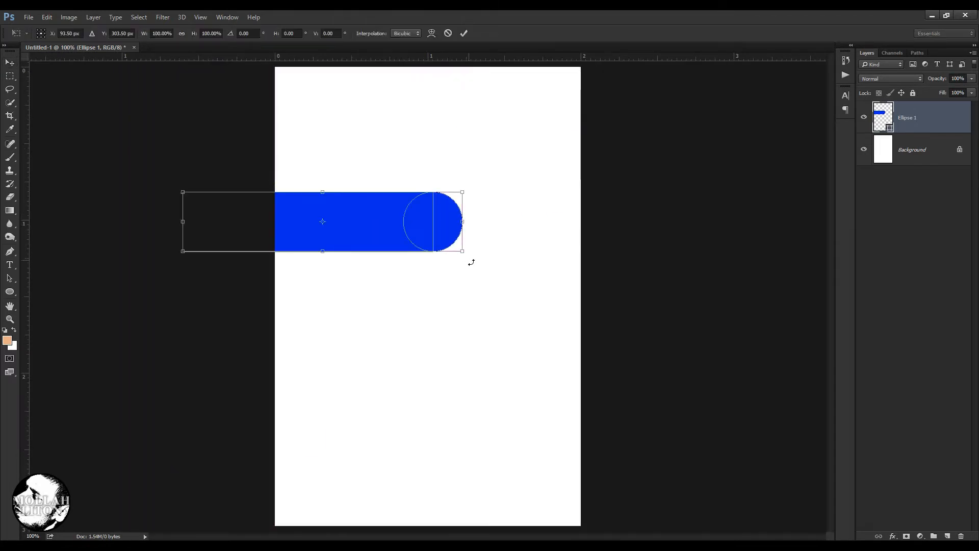
drag(462, 252, 527, 301)
drag(435, 241, 366, 221)
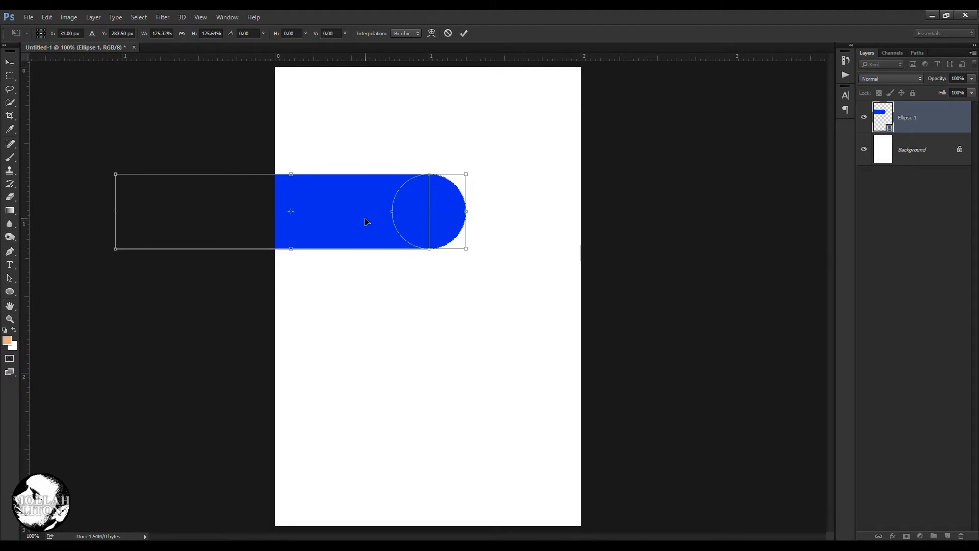
key(Return)
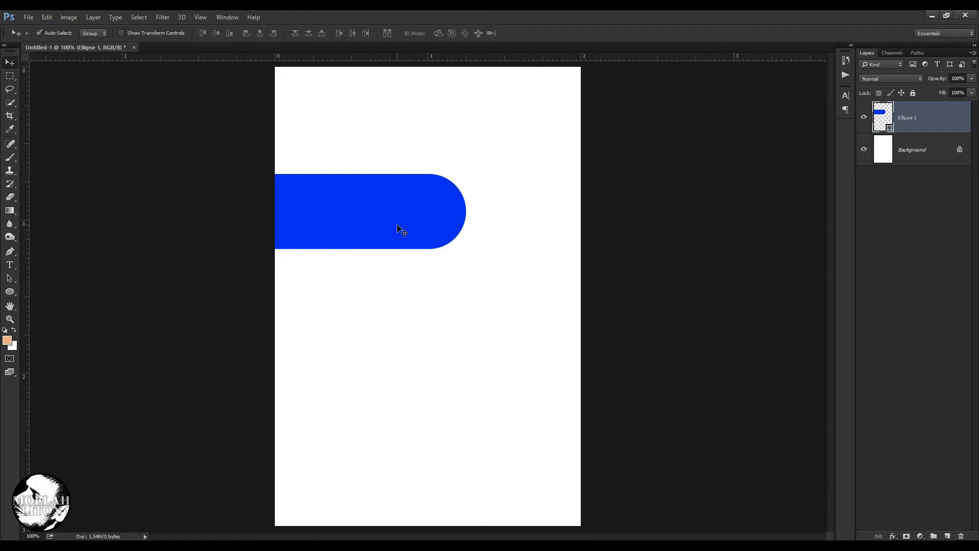
Place a horizontally flipped copy of the band low on the page, running off the right edge.
drag(387, 213, 440, 386)
key(ctrl)
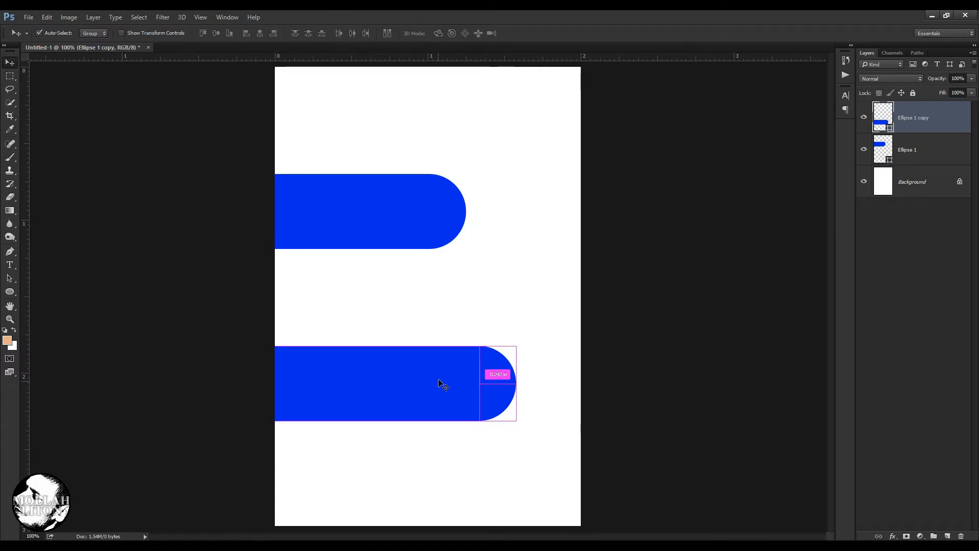
key(ctrl+t)
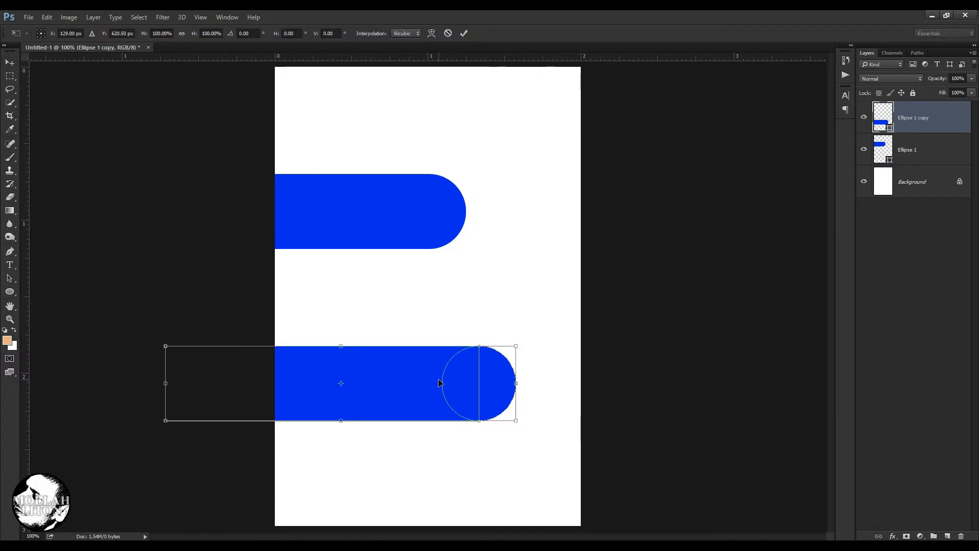
right_click(514, 421)
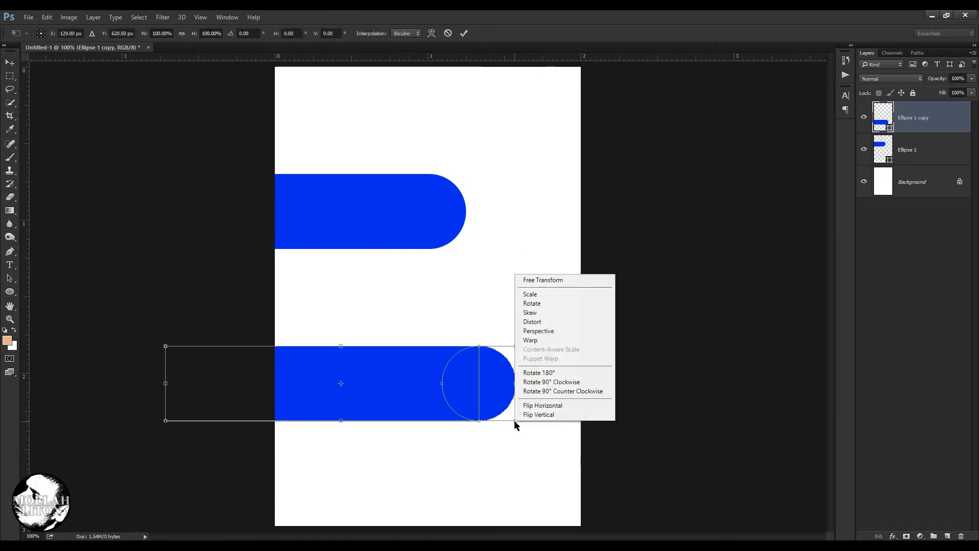
click(557, 406)
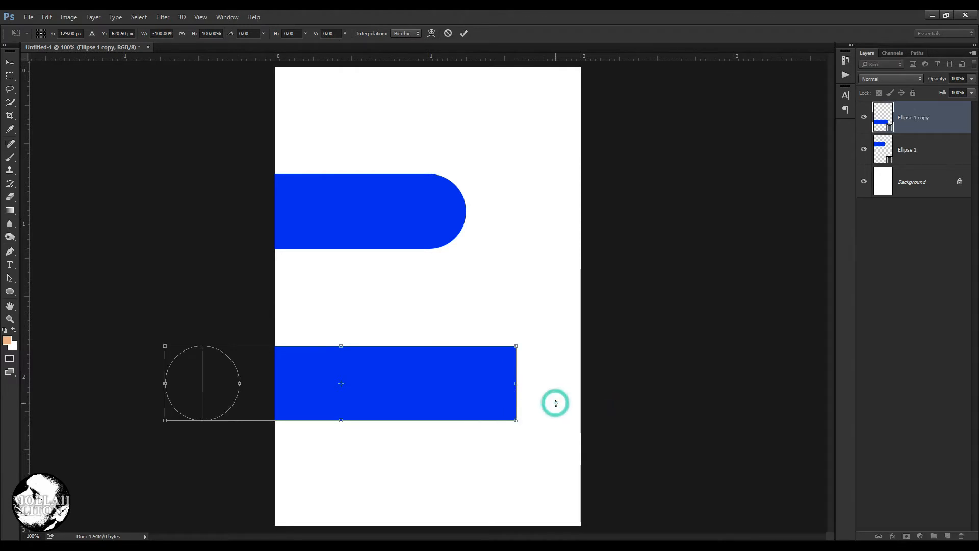
drag(379, 379, 612, 415)
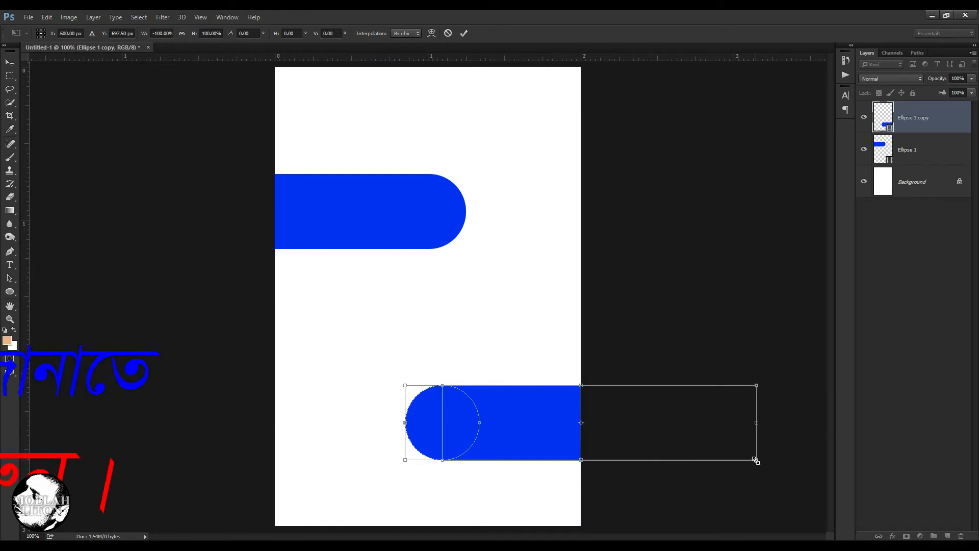
Scale the flipped band down to about 0.3 inch tall and shift it slightly up along the page's right edge.
drag(756, 460, 623, 431)
drag(487, 417, 484, 417)
key(Return)
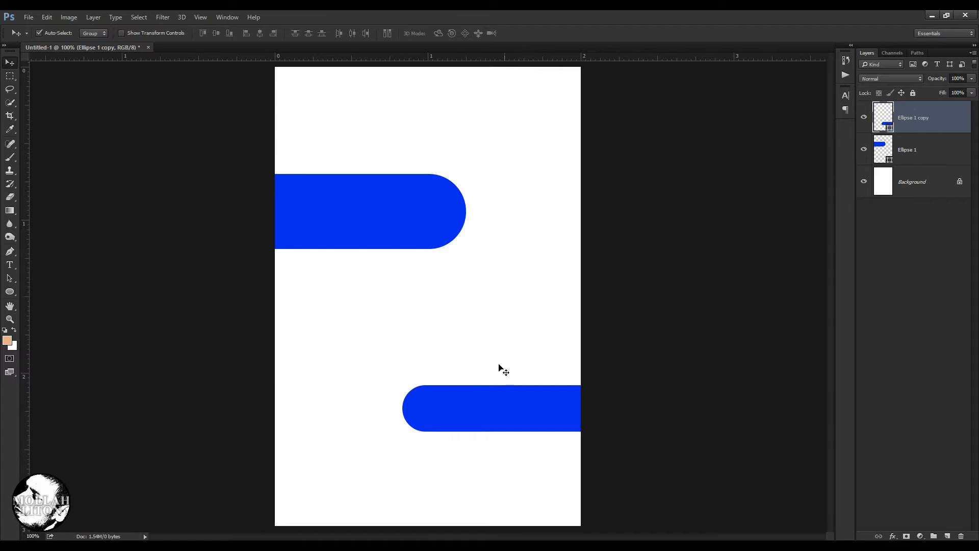
drag(494, 395, 493, 389)
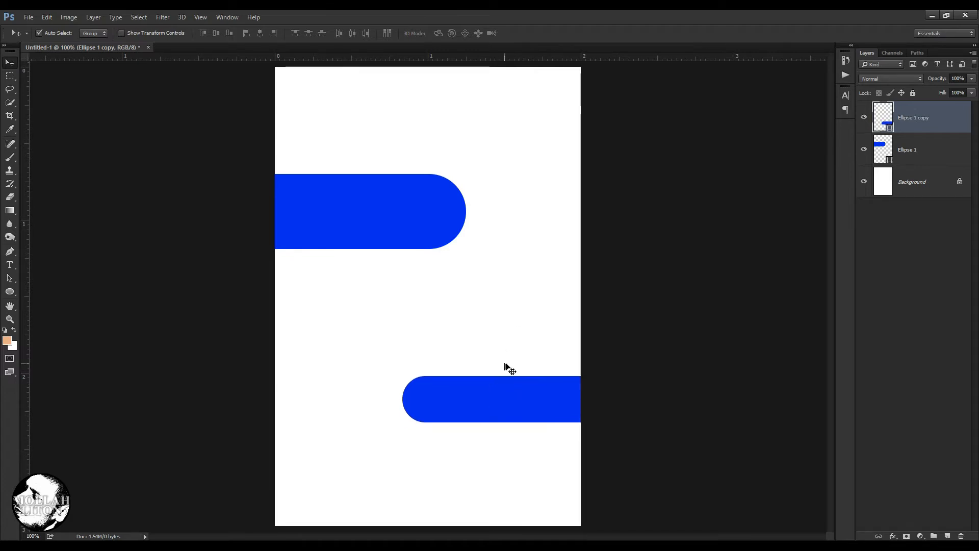
Select the Background layer and set the foreground colour to dark grey 333333.
click(918, 180)
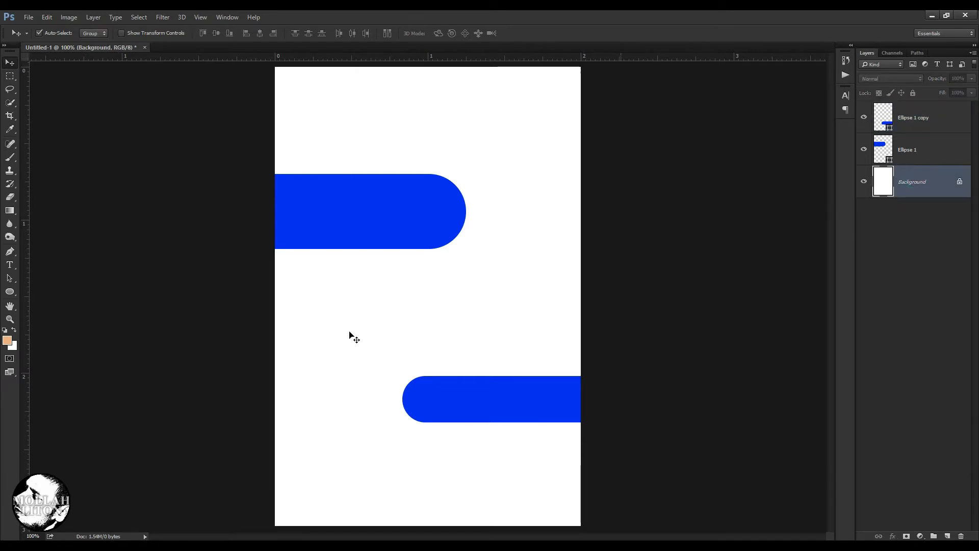
click(10, 77)
click(12, 342)
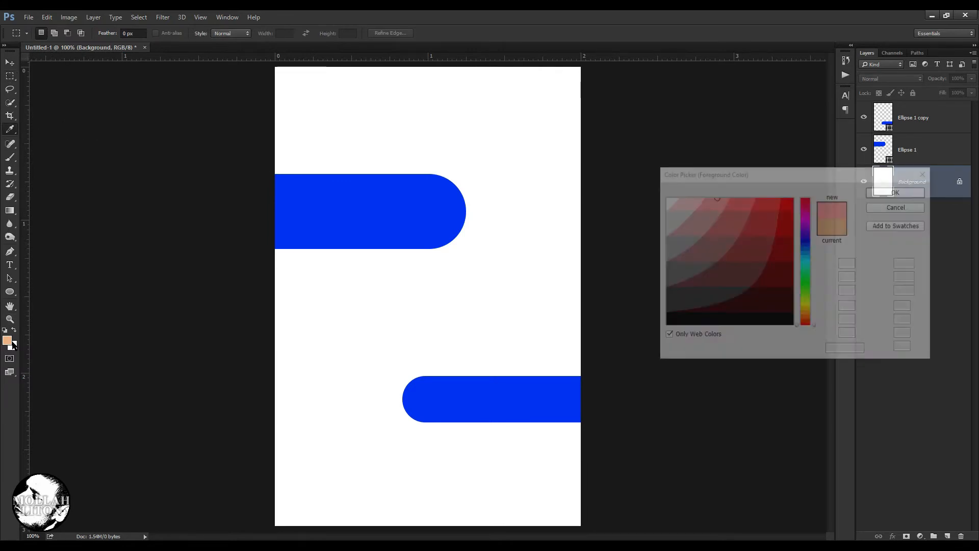
click(785, 296)
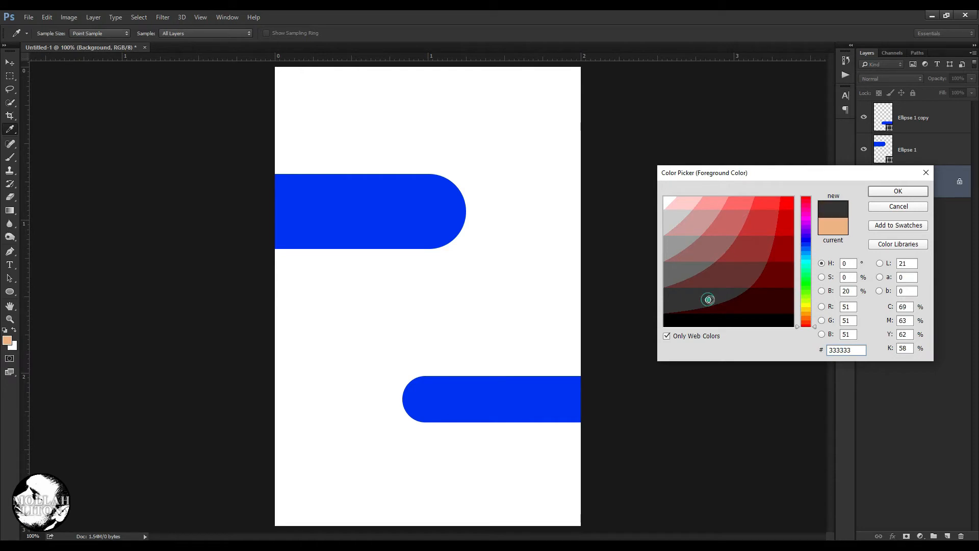
click(899, 191)
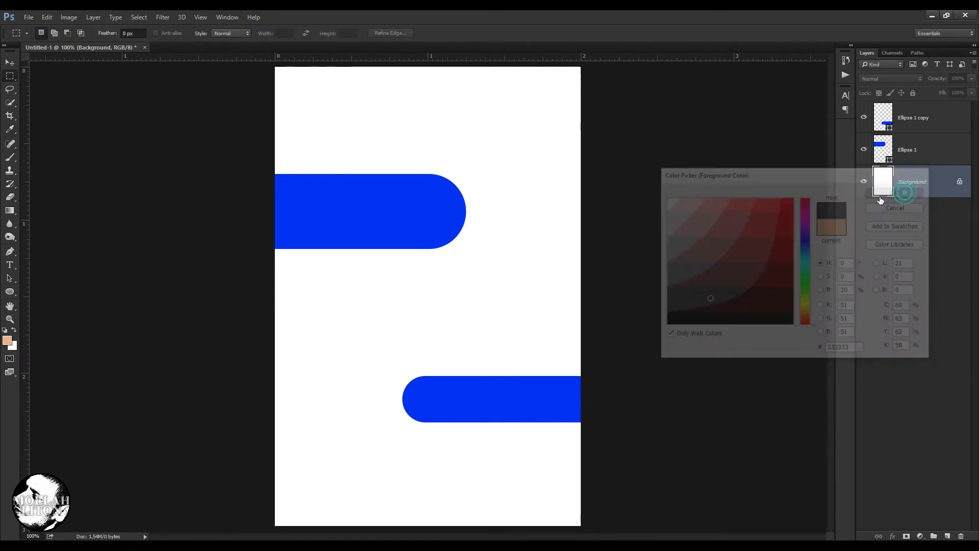
Fill a full-width strip about 0.3 inch tall along the page's bottom edge with the dark grey, and deselect it.
drag(271, 477, 603, 528)
click(268, 476)
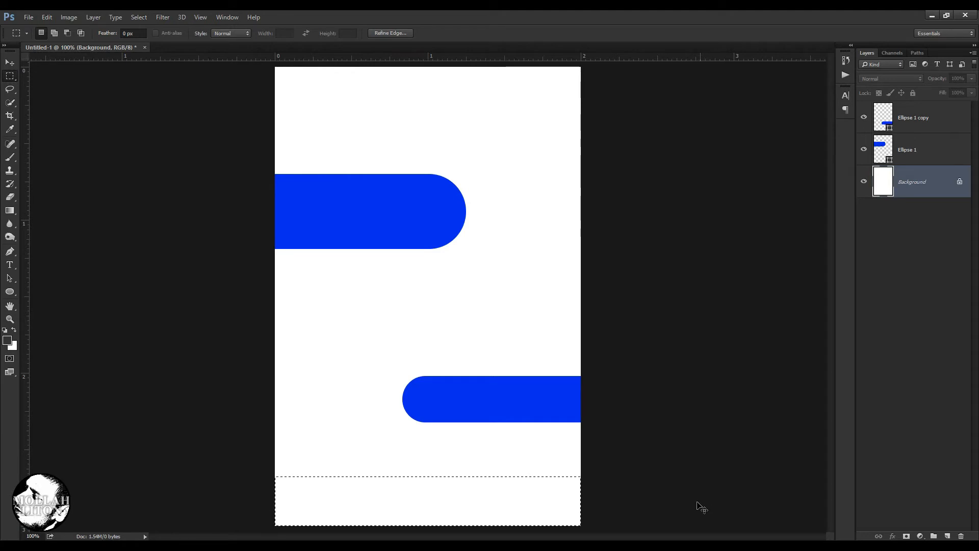
click(14, 330)
key(ctrl+BackSpace)
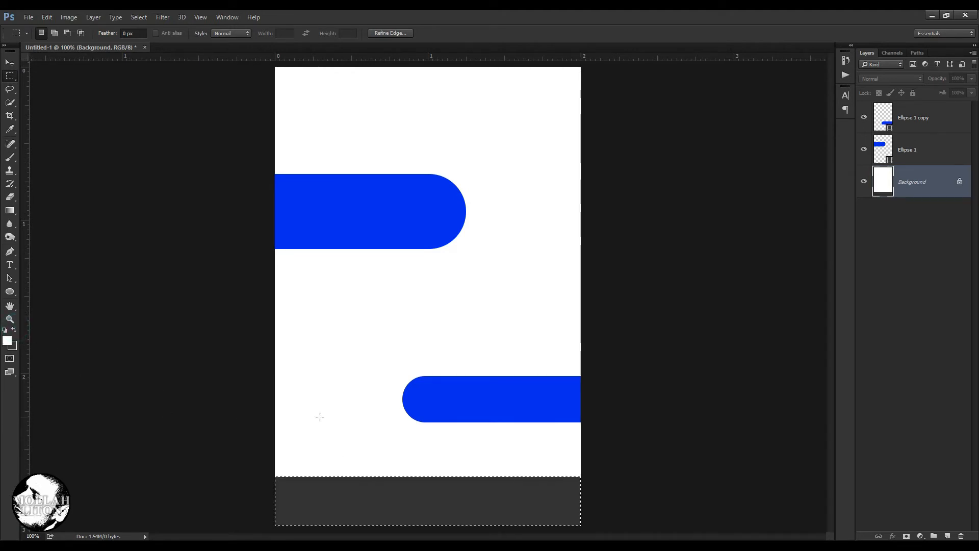
key(ctrl+d)
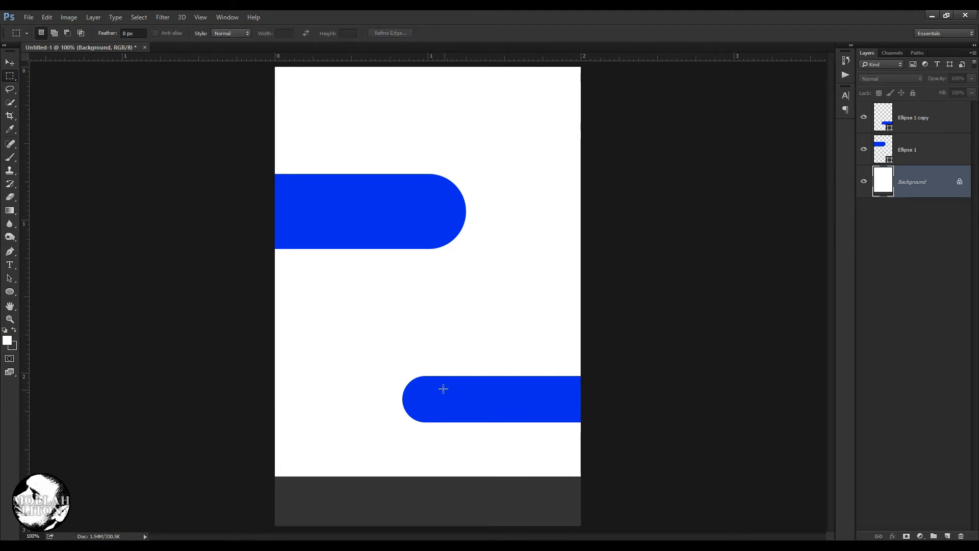
key(ctrl+plus)
scroll(556, 359, up, 2)
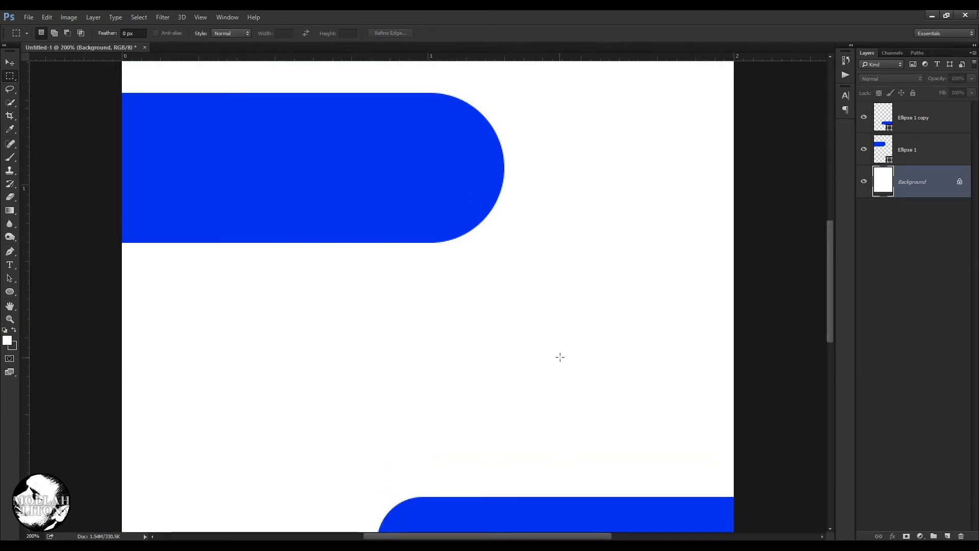
scroll(560, 357, up, 2)
key(ctrl+minus)
key(ctrl+minus)
key(ctrl+plus)
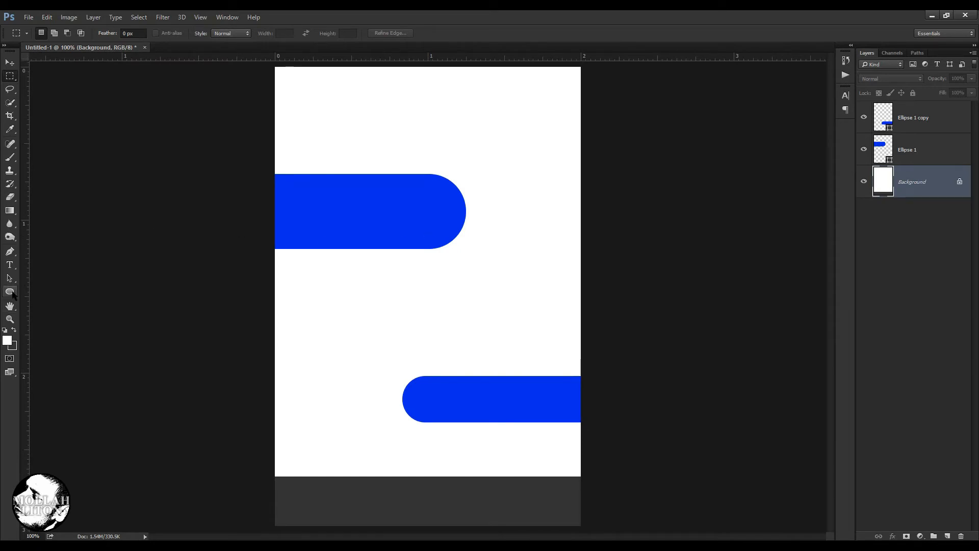
Draw a white circle about 129 px in diameter between the two blue bands with the Ellipse tool.
drag(9, 291, 50, 312)
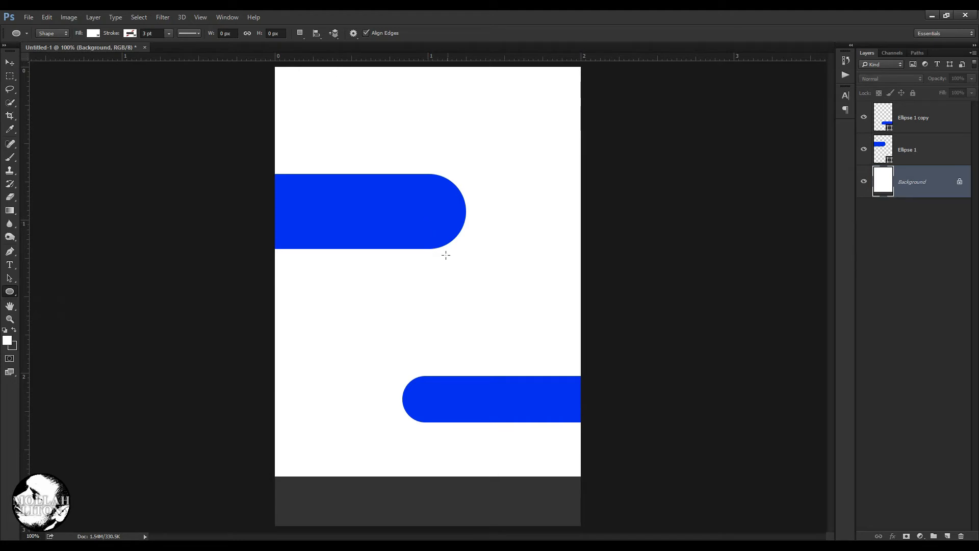
drag(446, 255, 510, 333)
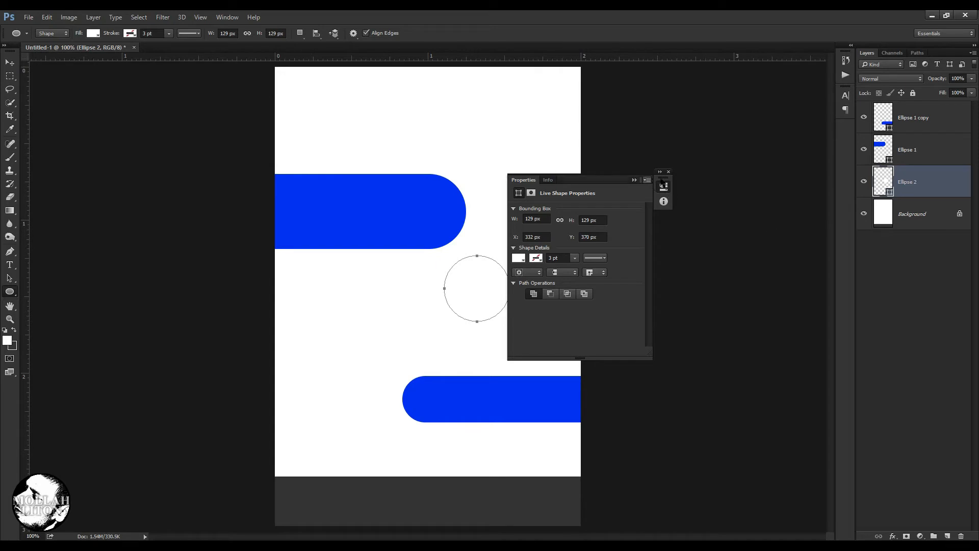
click(660, 172)
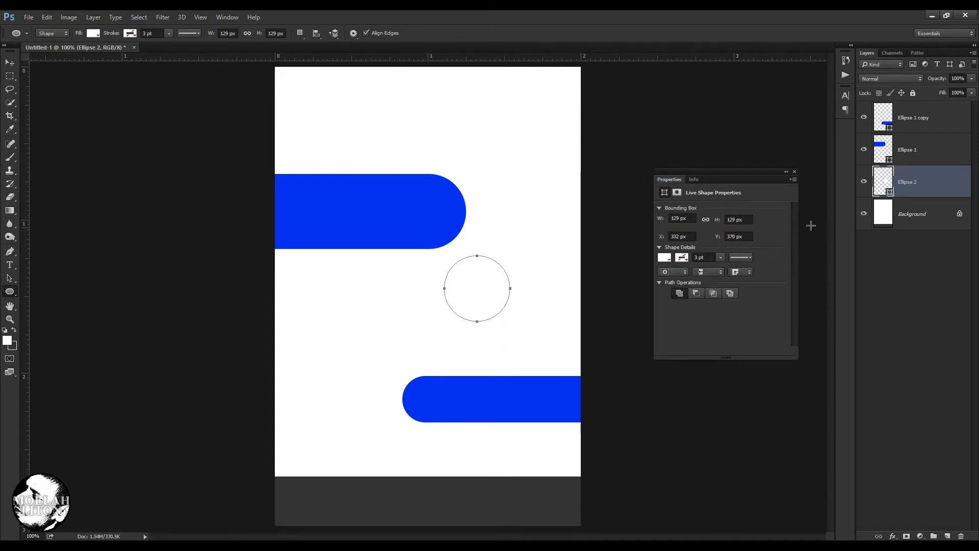
click(794, 172)
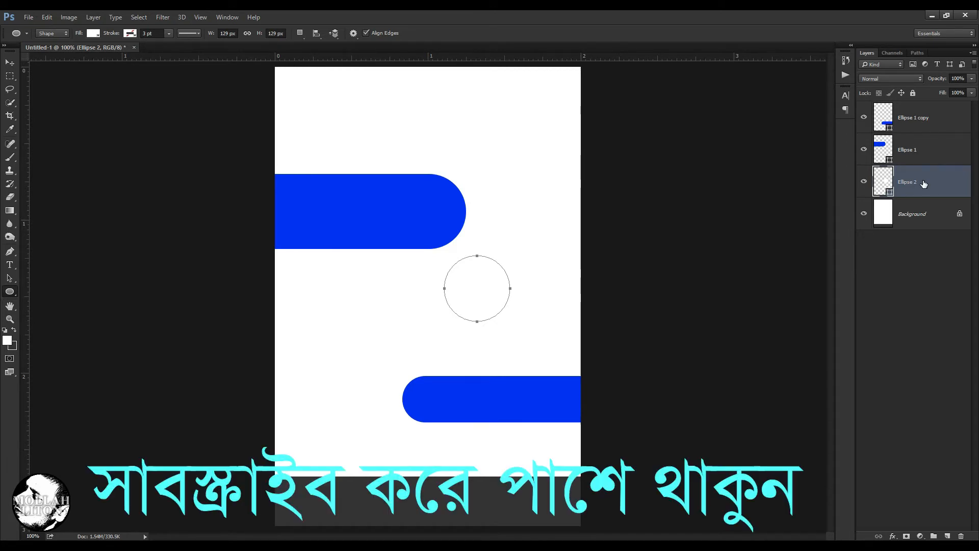
Bring the new circle's layer to the top of the layer stack and fill the circle with red ff0000.
key(ctrl+bracketright)
key(ctrl+bracketright)
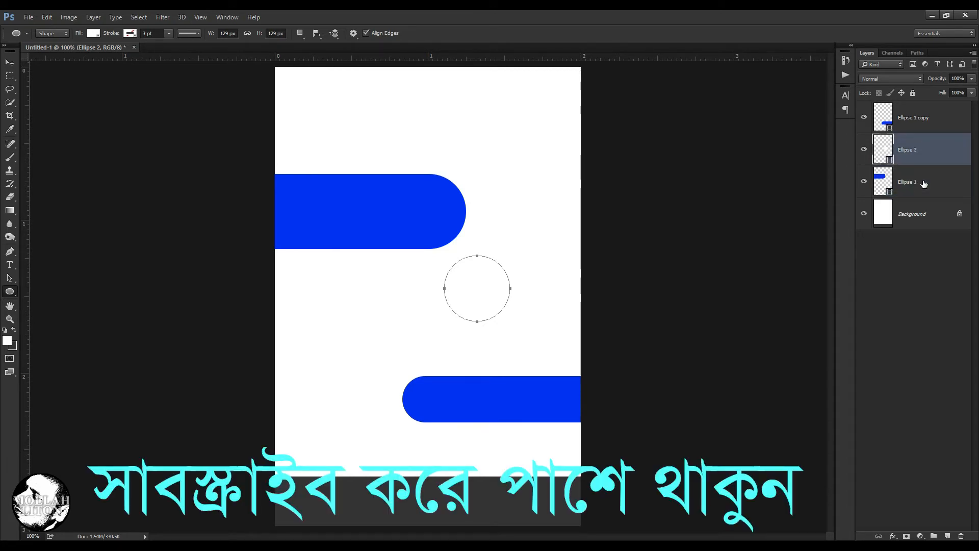
click(10, 63)
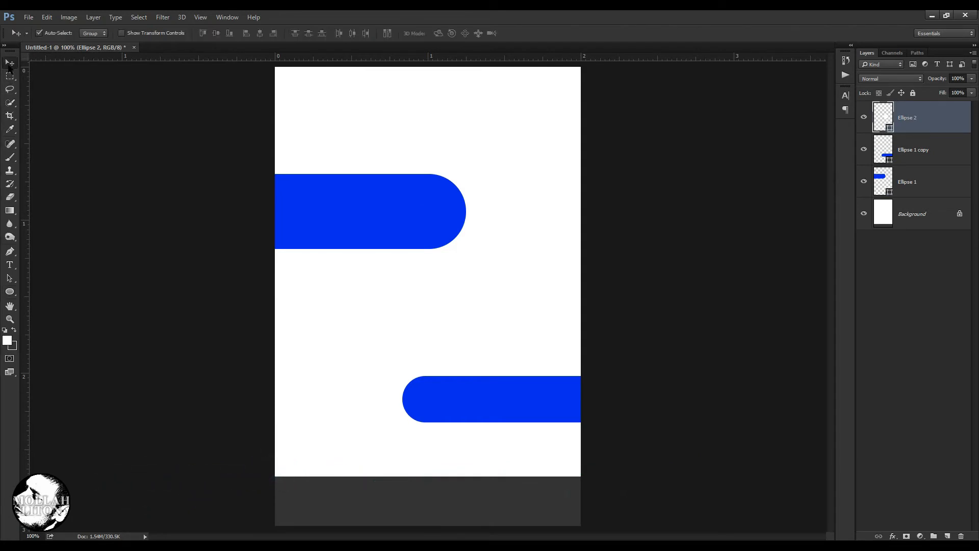
double_click(877, 122)
click(789, 203)
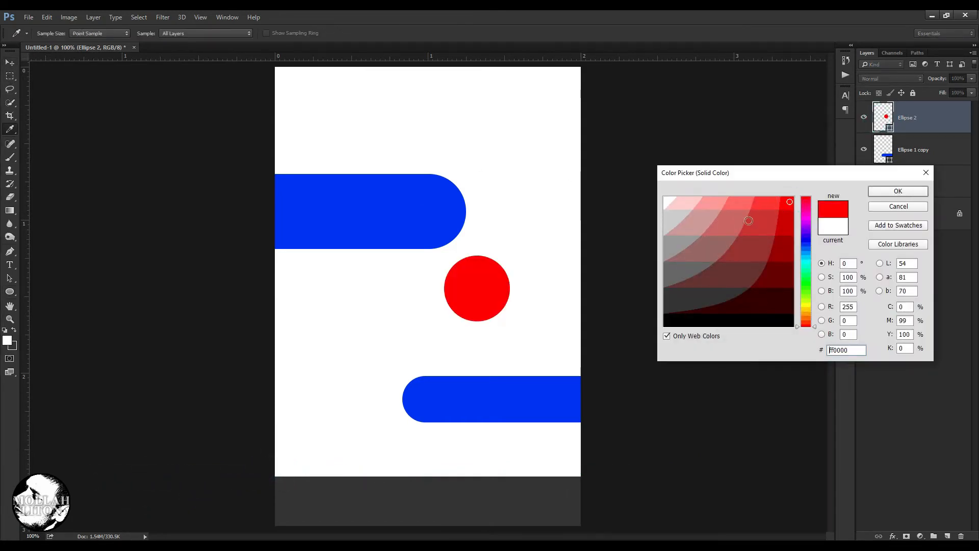
click(870, 193)
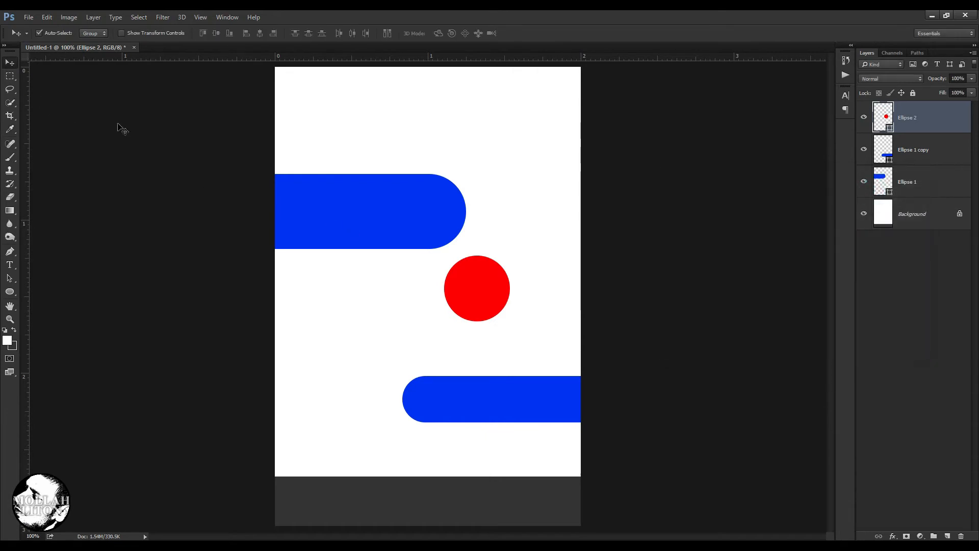
Move the red circle into the rounded end of the upper blue band, leaving a thin blue rim around it.
drag(488, 295, 438, 219)
key(ctrl+plus)
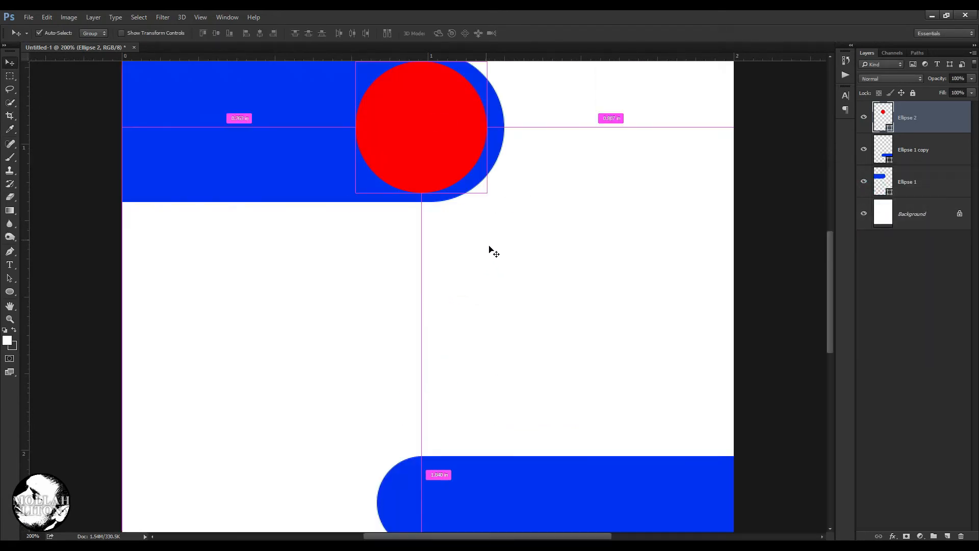
scroll(490, 258, up, 2)
drag(446, 217, 446, 220)
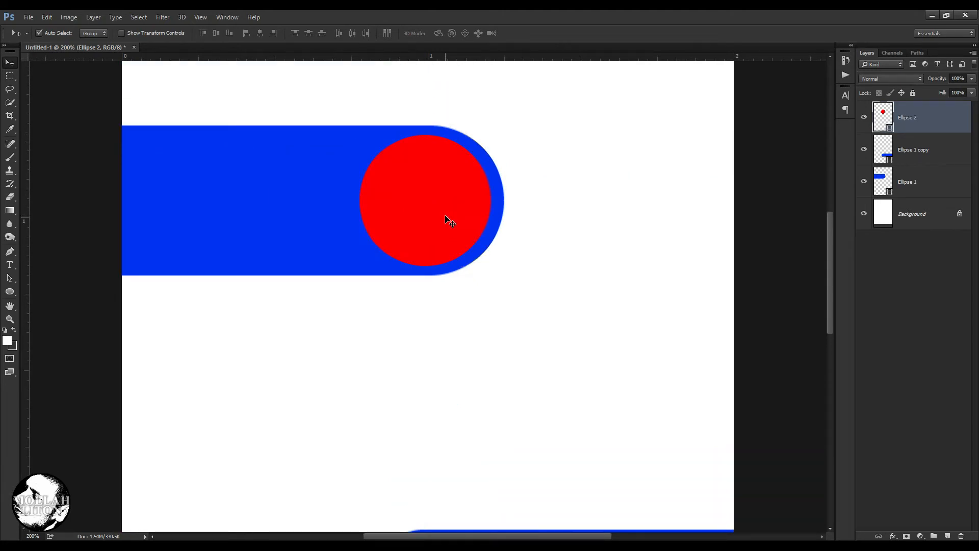
key(ctrl+minus)
key(ctrl+minus)
click(566, 263)
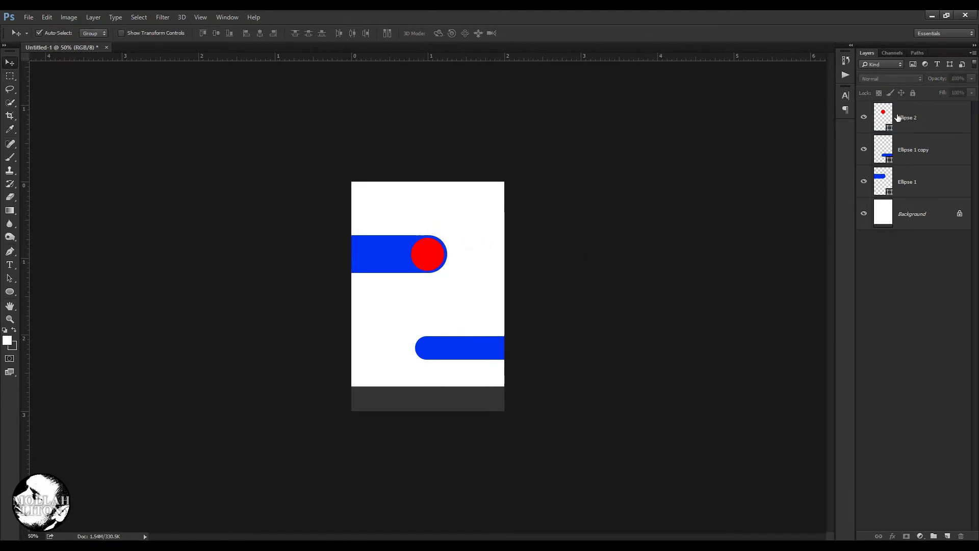
Place male-3847134_1280.jpg from the DOWNLOAD folder, scaled to about 5.6% and positioned over the red circle.
click(930, 15)
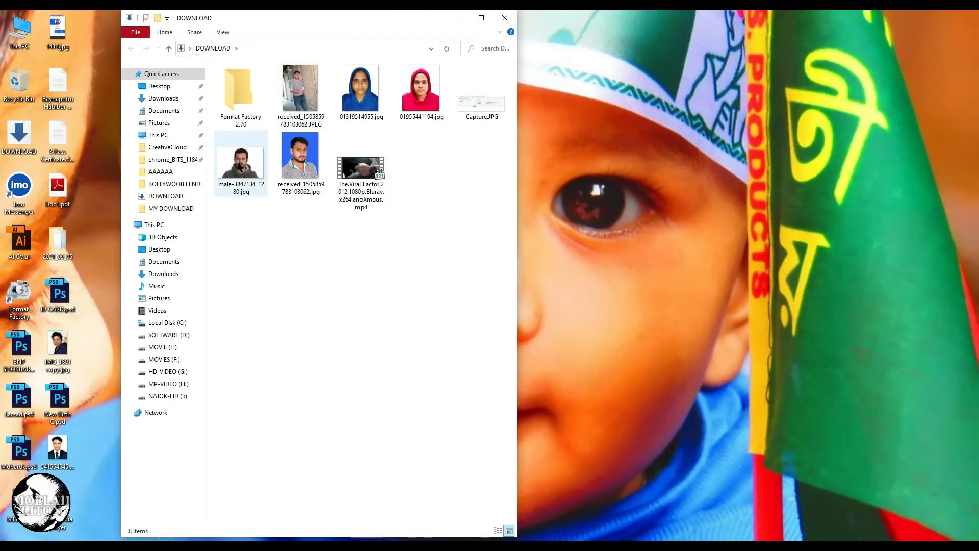
drag(239, 166, 344, 249)
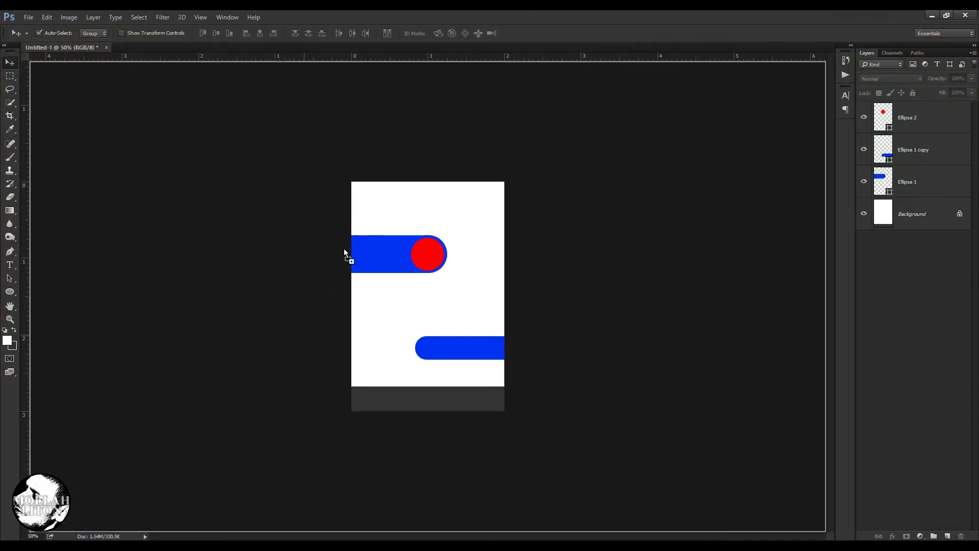
mouse_move(430, 269)
mouse_down()
mouse_move(435, 256)
mouse_move(441, 265)
mouse_up()
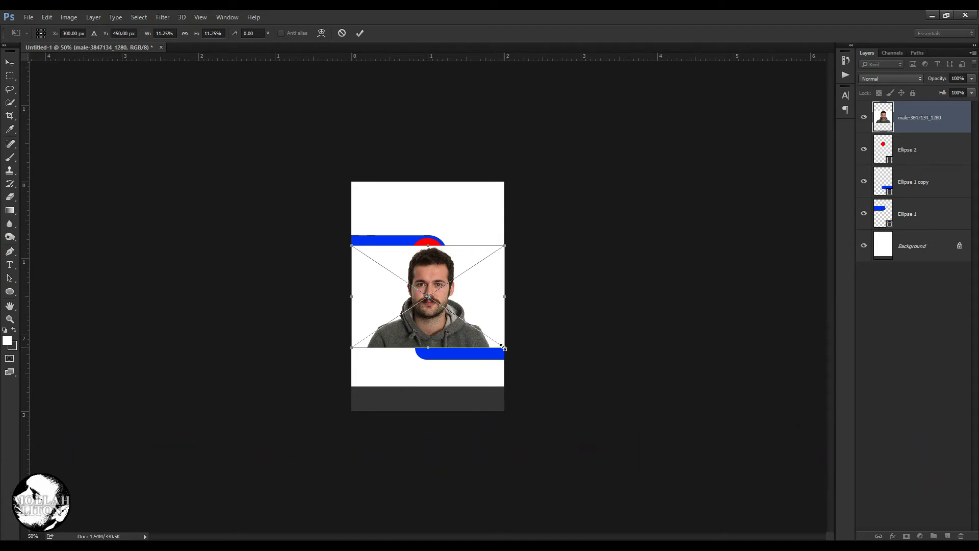
drag(503, 347, 425, 281)
key(ctrl+z)
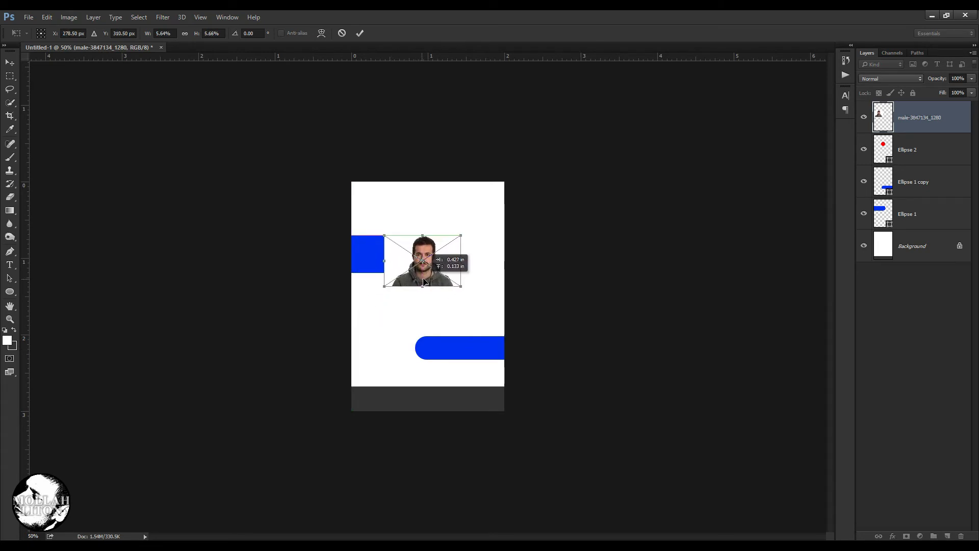
key(Return)
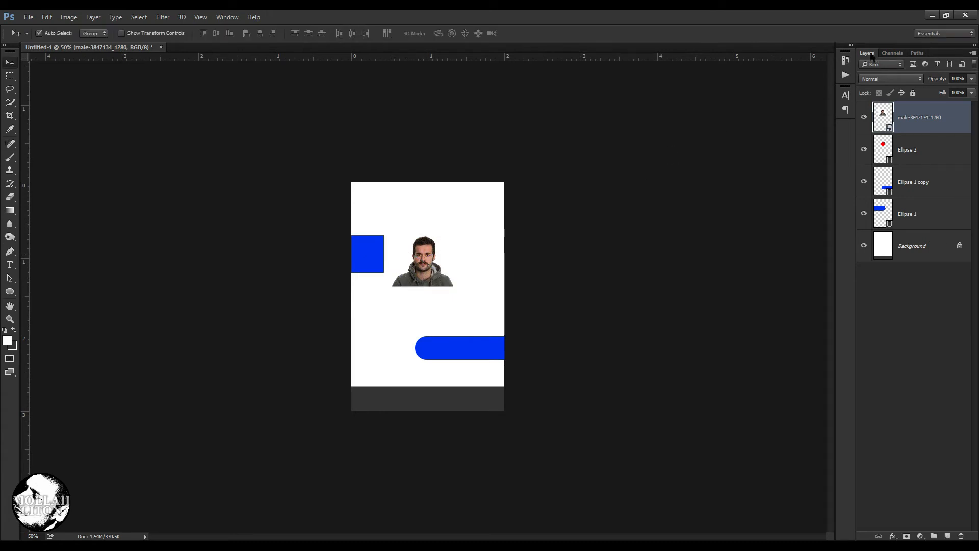
Clip the portrait photo to the red circle and scale it to about 4.28% so the head fits inside.
right_click(910, 119)
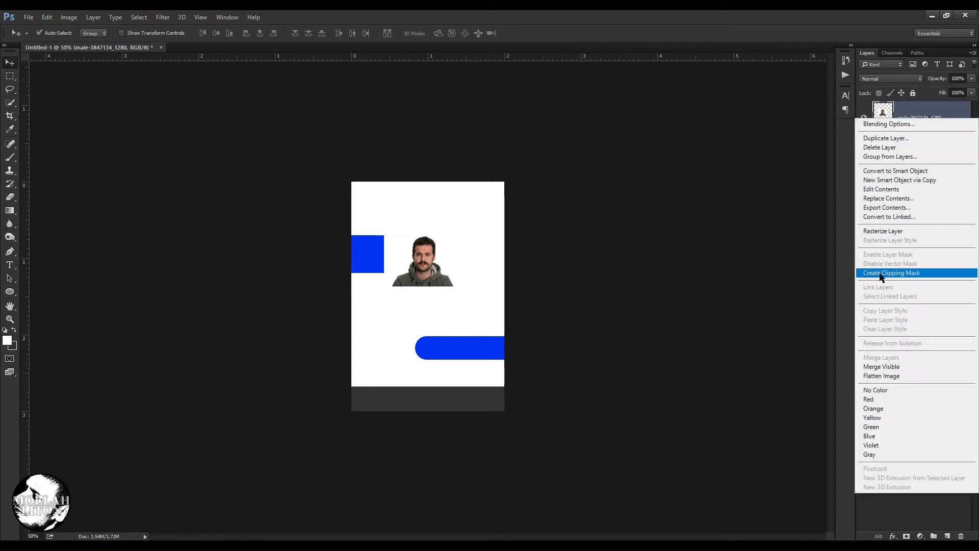
click(898, 280)
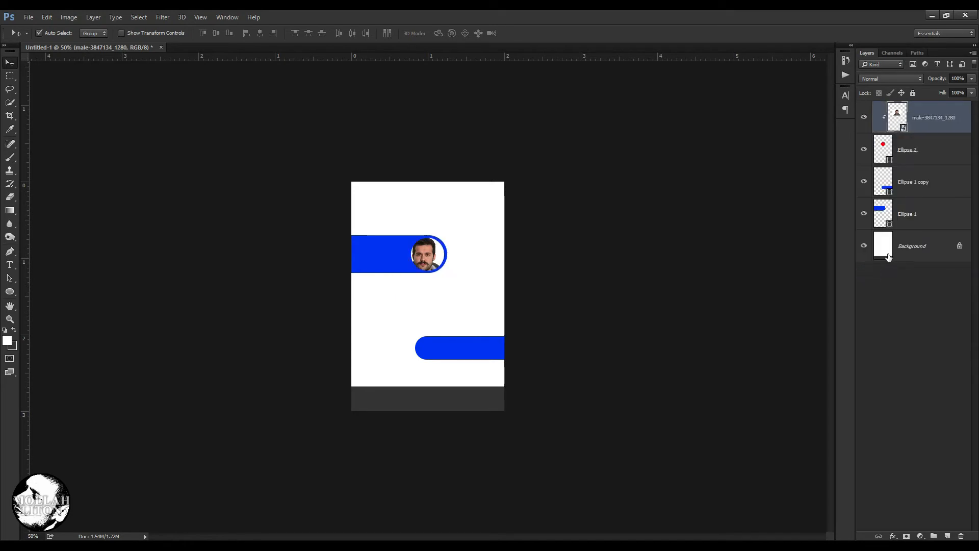
key(ctrl+t)
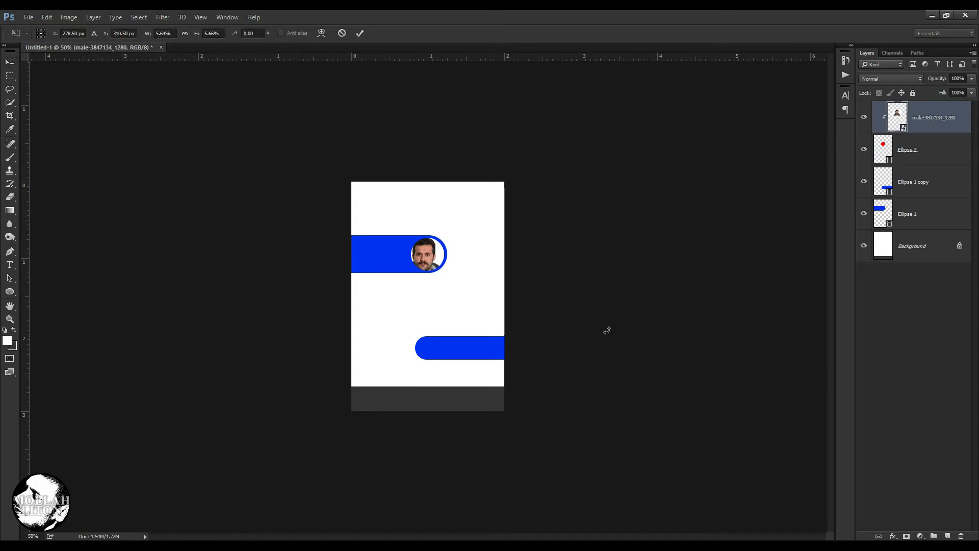
drag(462, 288, 437, 263)
key(ctrl+1)
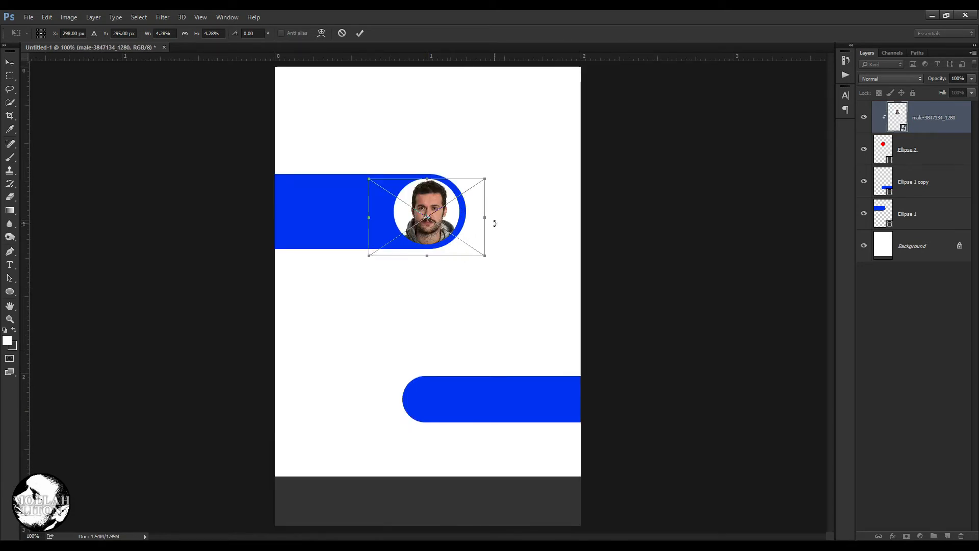
key(Return)
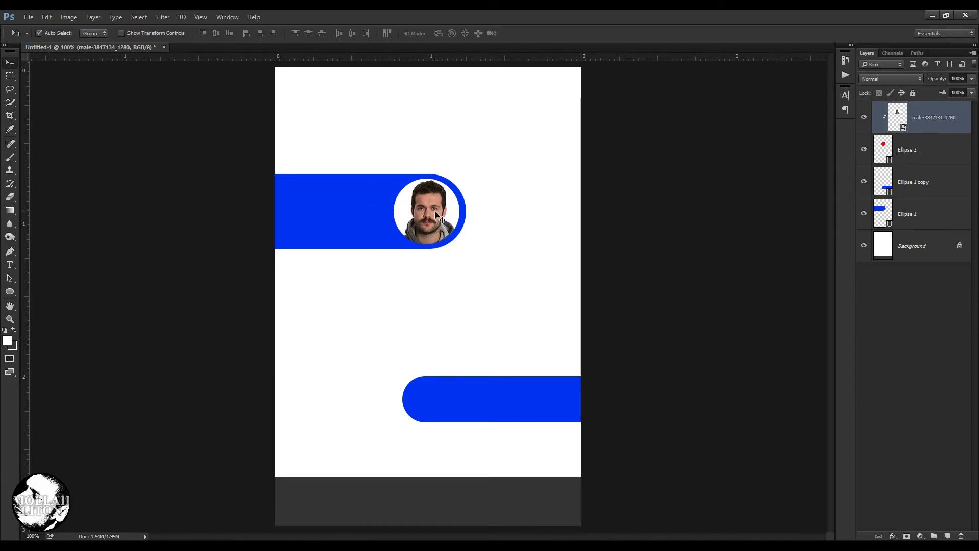
Start a text line near the page's upper-left corner with "MO" and set its colour to black.
click(10, 265)
click(282, 80)
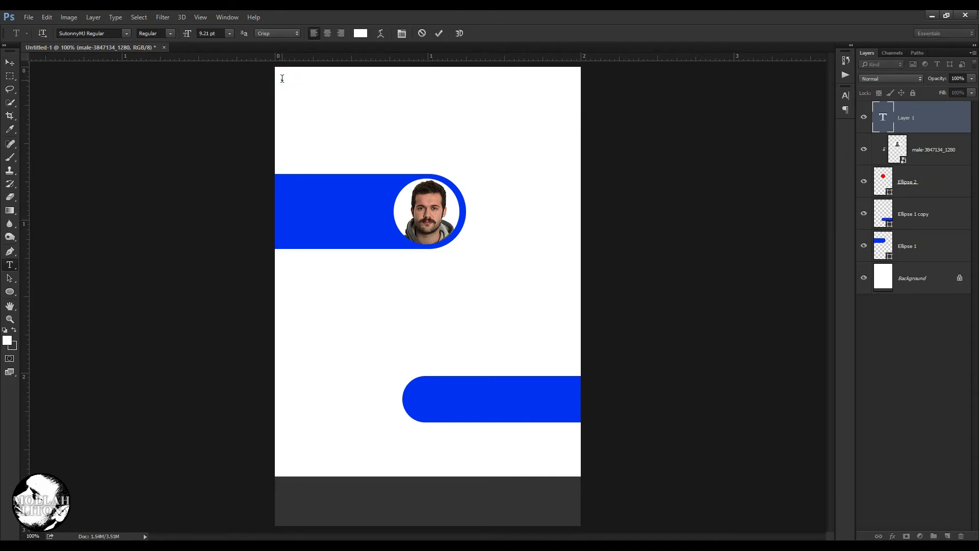
text(co)
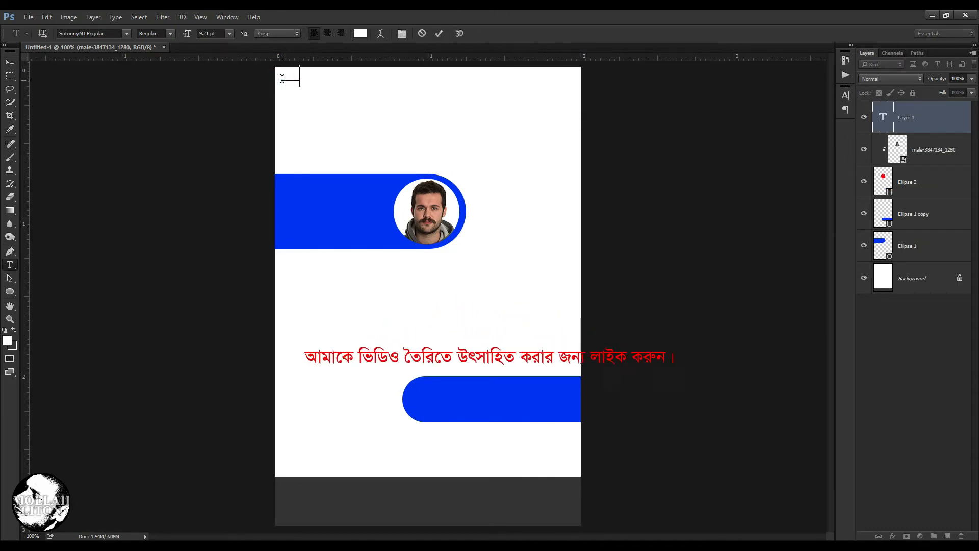
key(ctrl+a)
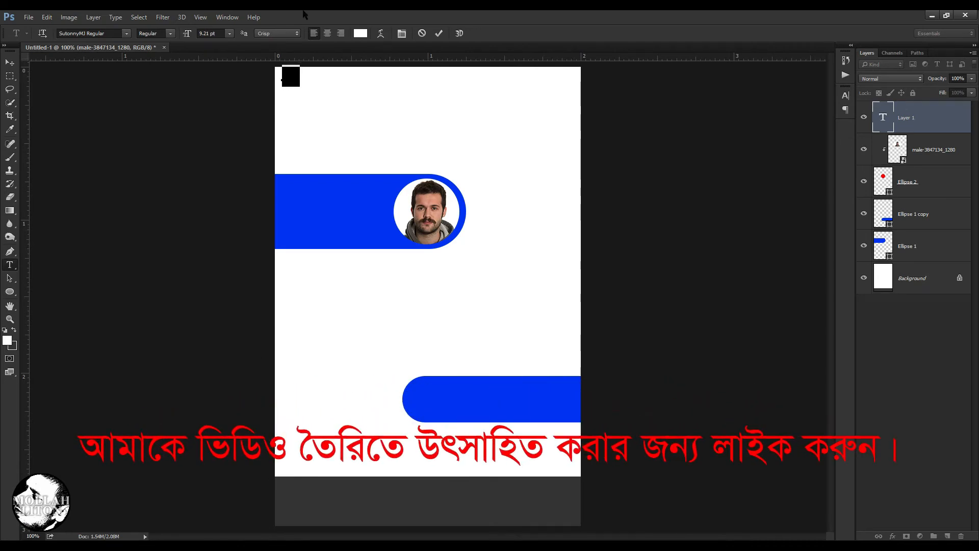
click(360, 33)
click(768, 306)
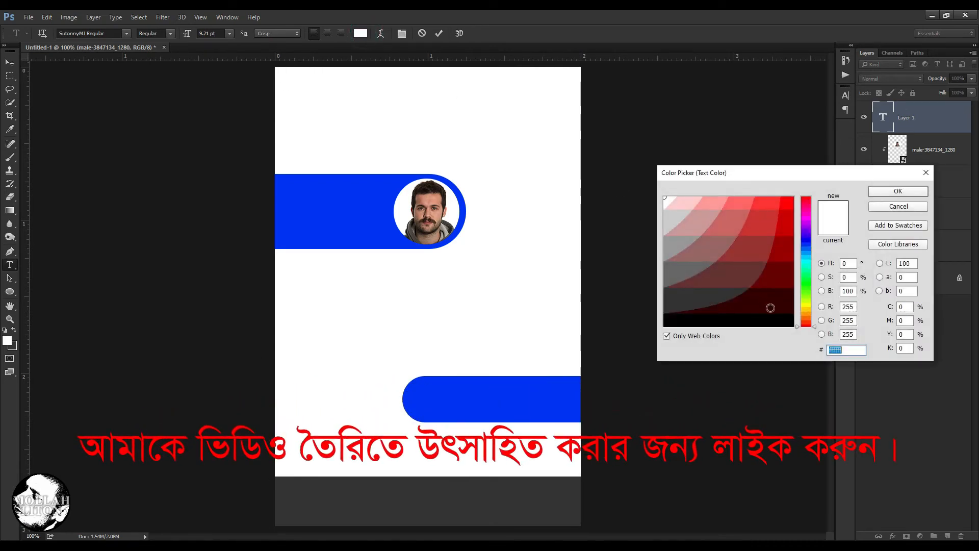
click(898, 191)
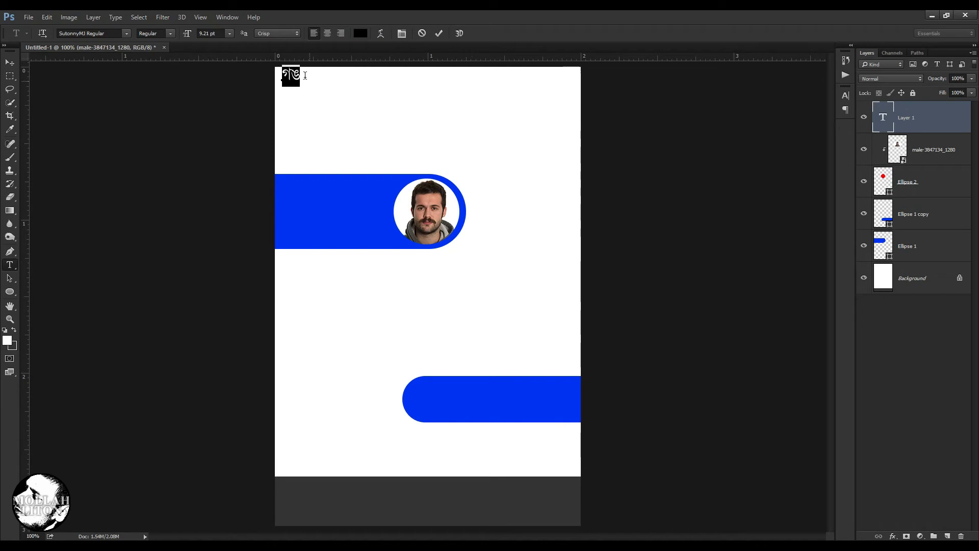
Set the heading text's font to Times New Roman Bold.
click(112, 33)
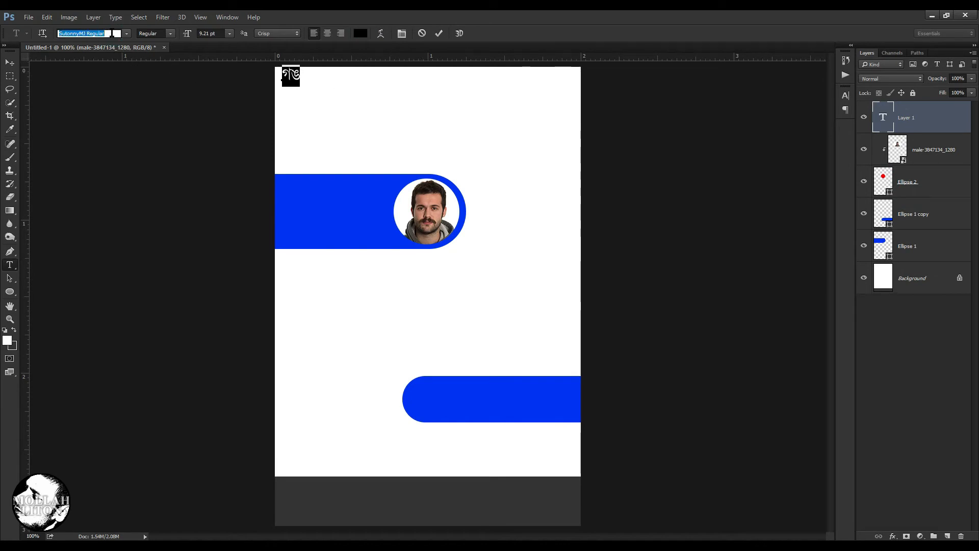
text(time)
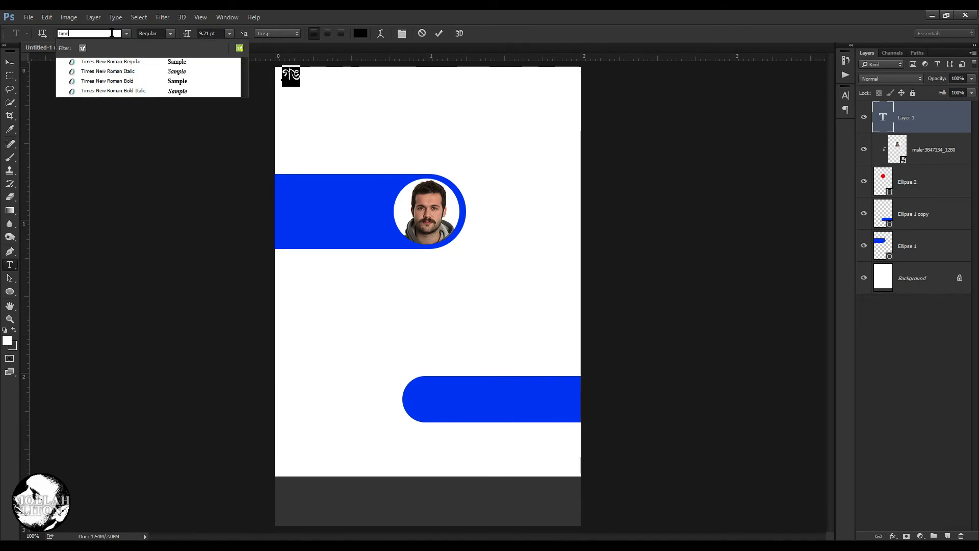
key(Down)
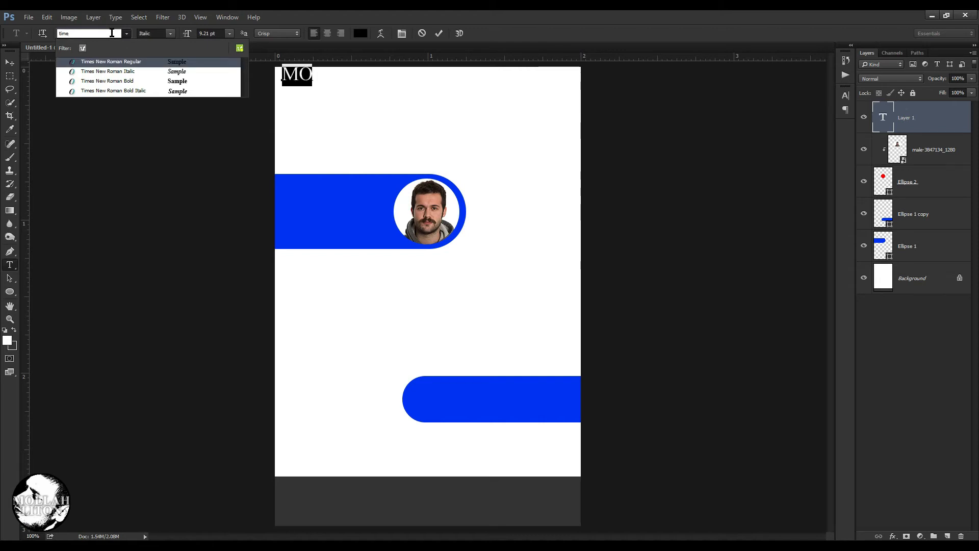
key(Down)
key(Down)
key(Return)
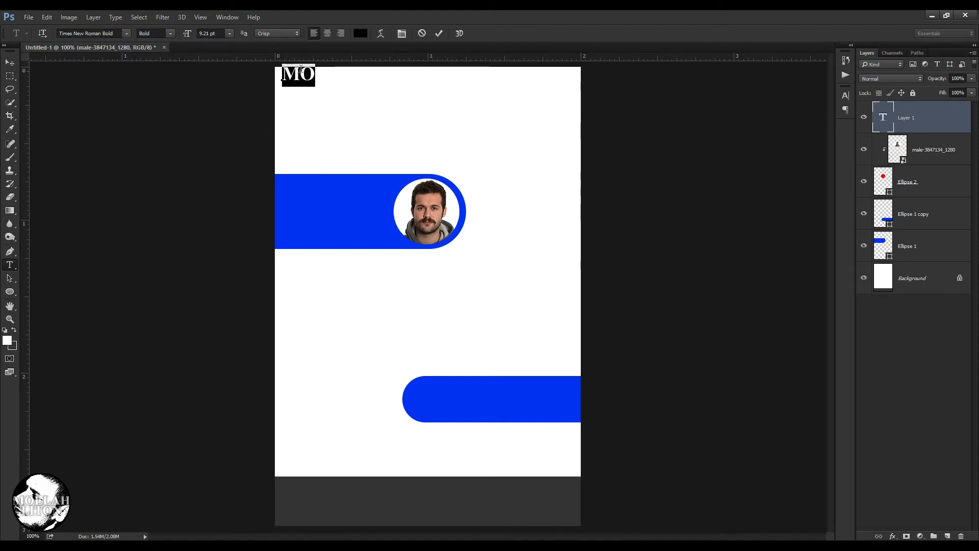
Complete the heading as "MOLLAH MOBILE ZONE" and select all of its text.
click(312, 72)
text(L)
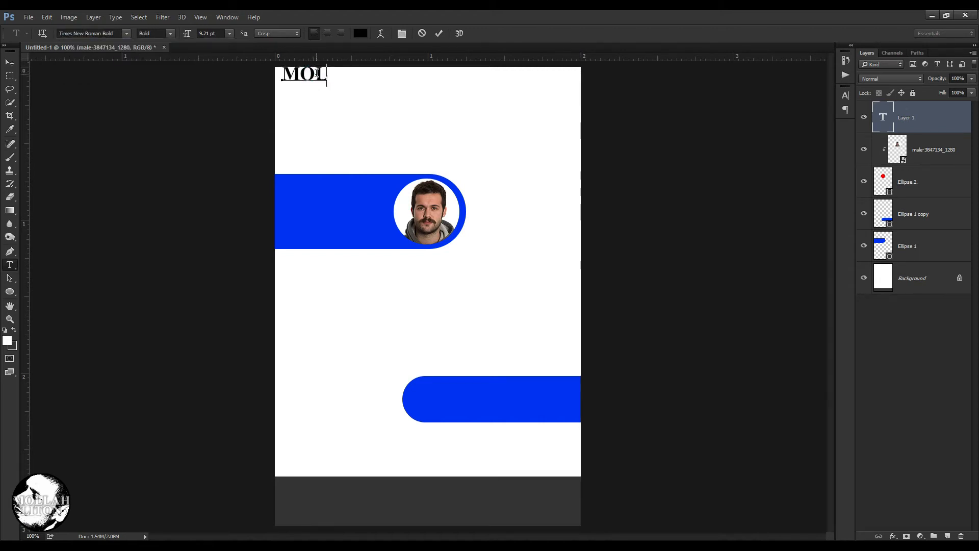
text(LAH)
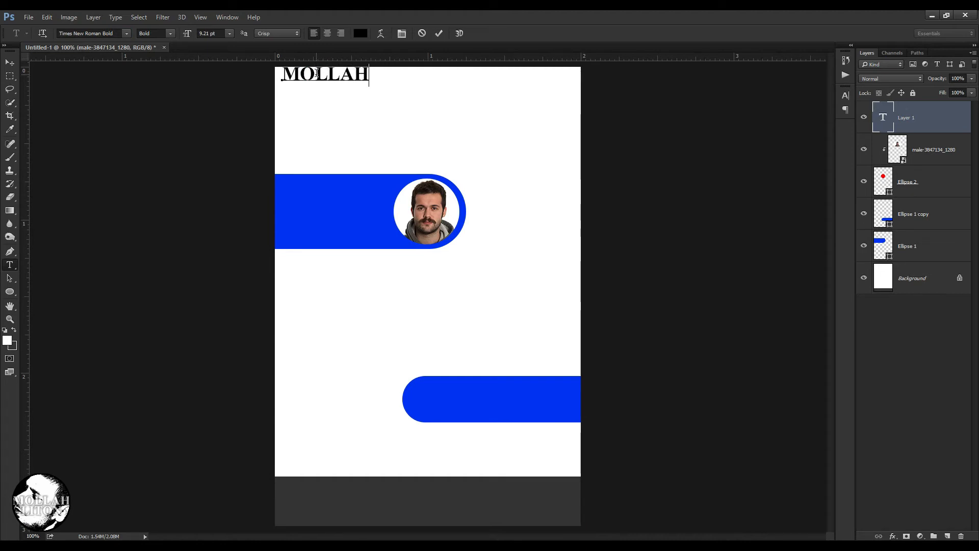
text( MOBILE)
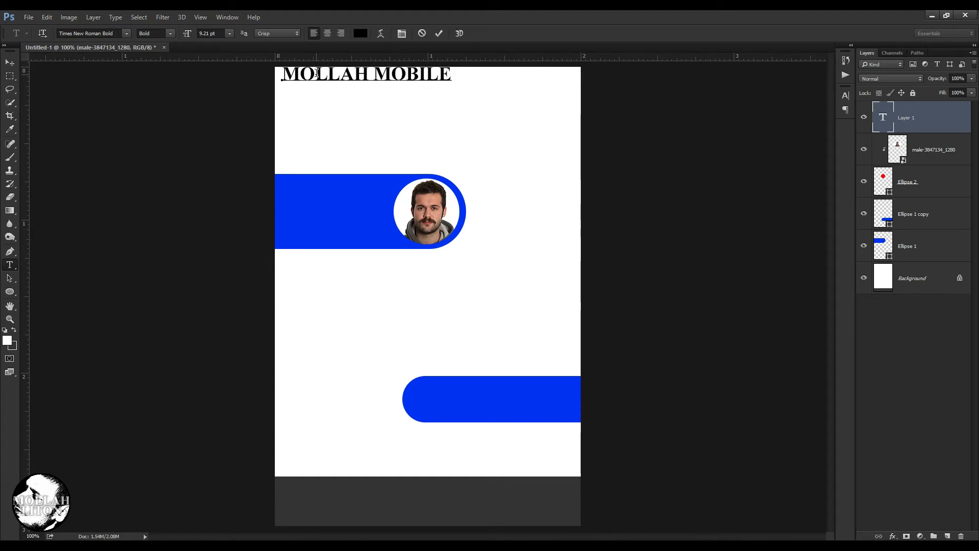
text( ZONE)
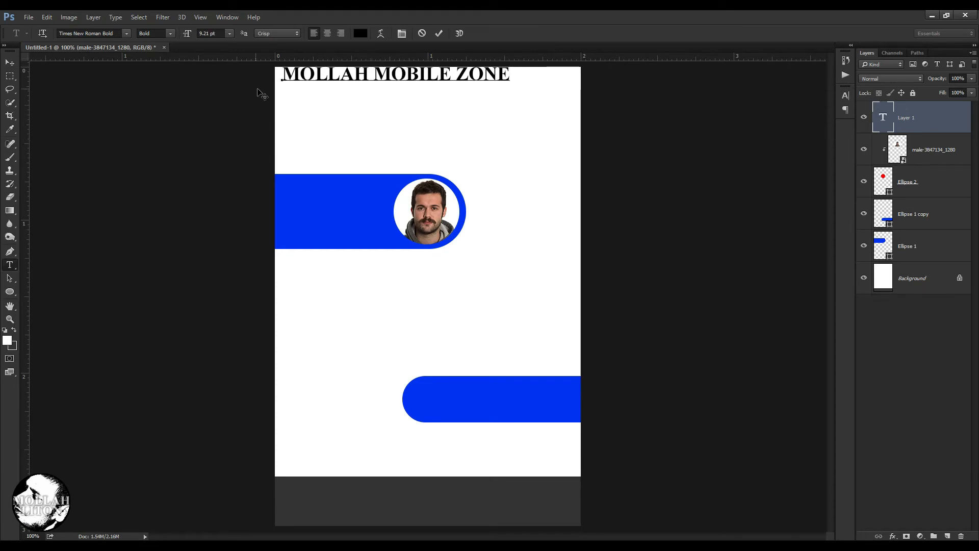
key(ctrl+a)
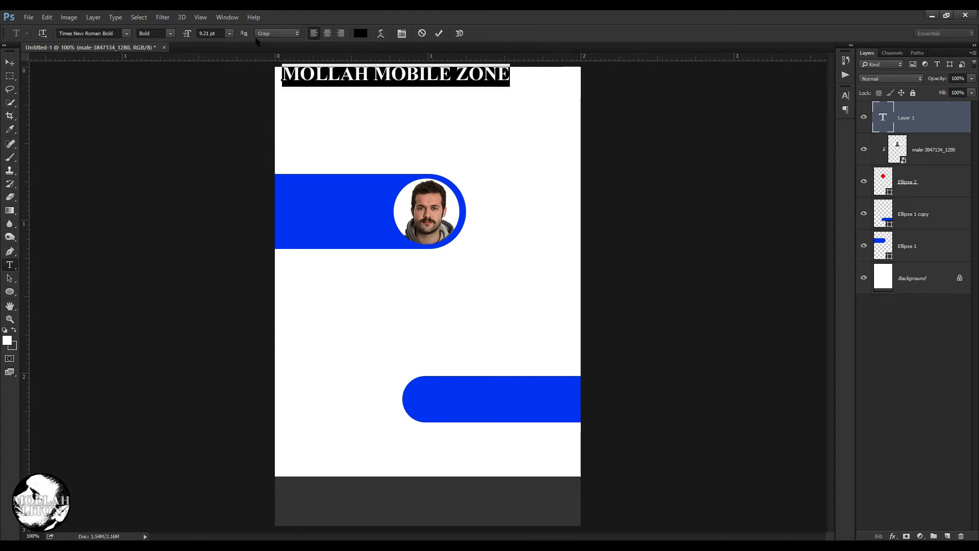
Set the "MOLLAH MOBILE ZONE" heading's font size to 12 pt.
click(230, 34)
click(222, 105)
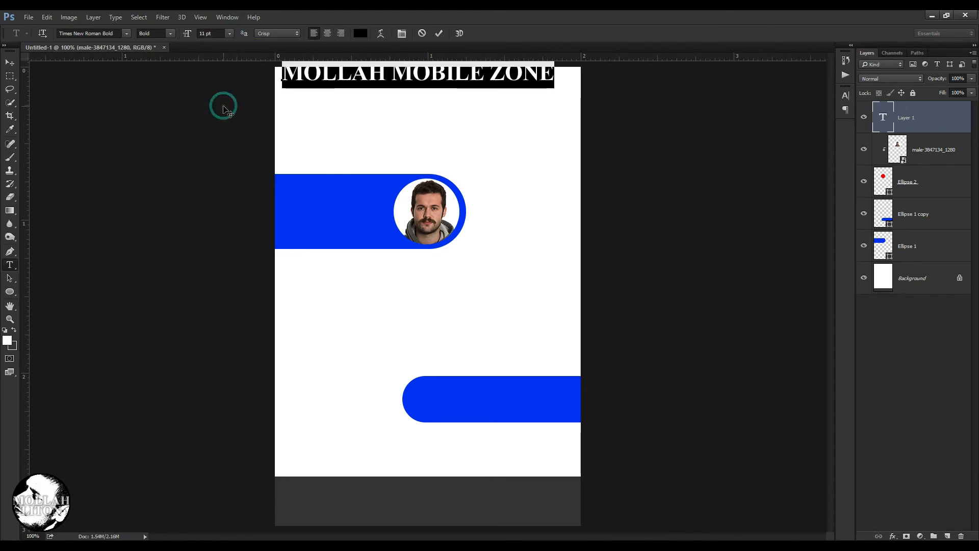
click(230, 33)
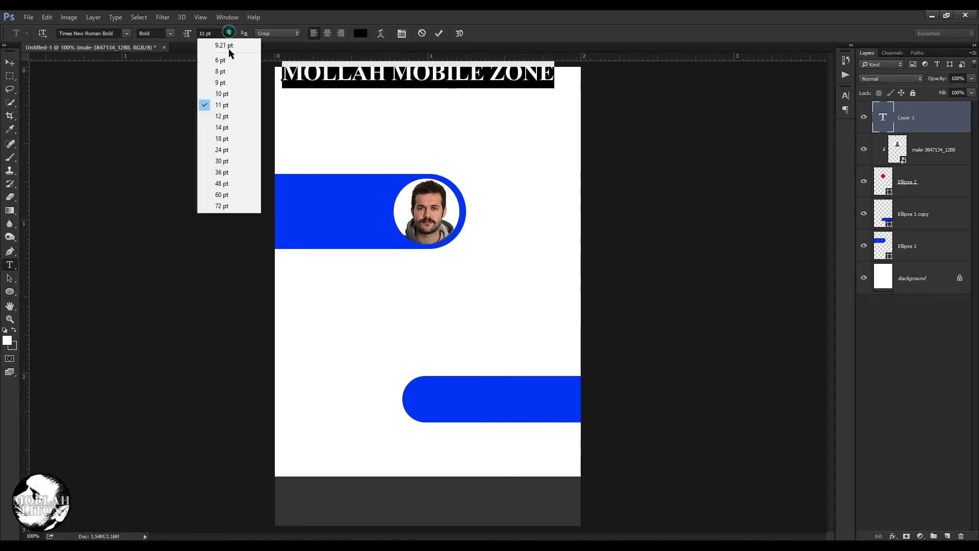
click(222, 115)
click(10, 63)
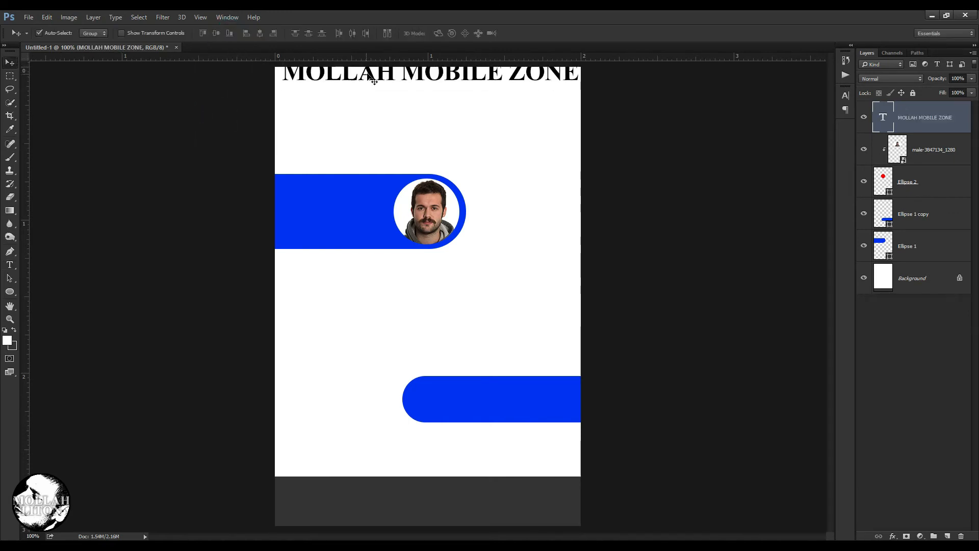
Move the heading fully onto the page so it spans the width just below the top edge.
drag(385, 63, 382, 95)
mouse_move(384, 87)
mouse_down()
mouse_move(392, 86)
mouse_move(381, 88)
mouse_up()
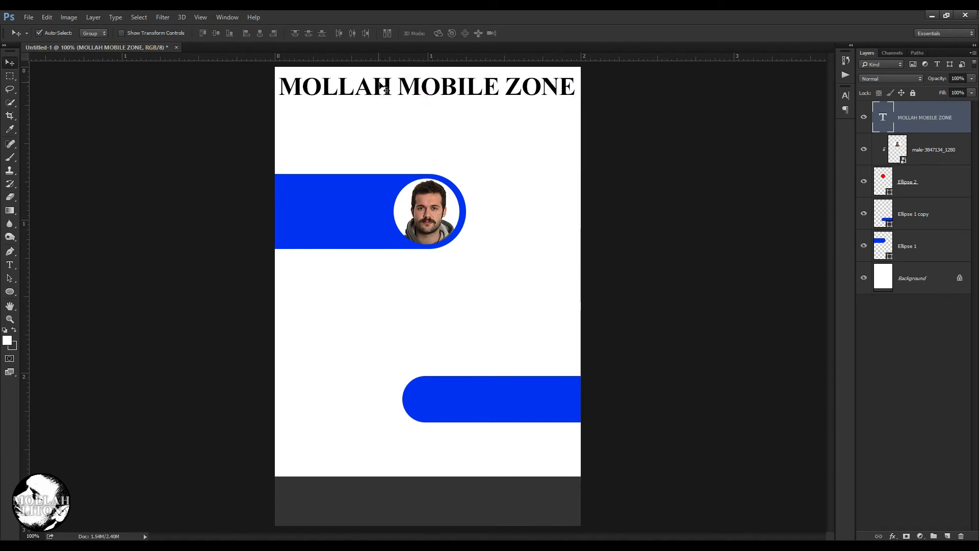
key(Up)
key(Up)
key(Up)
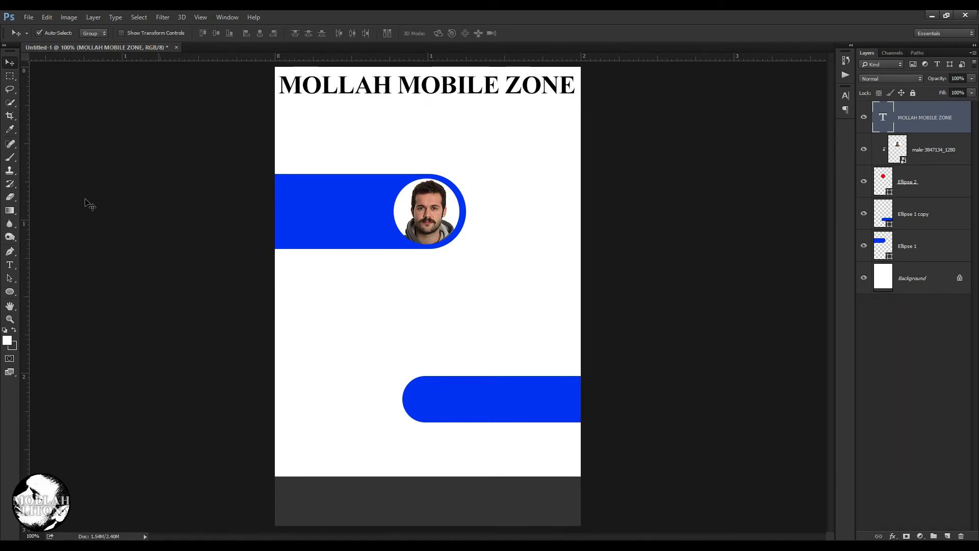
Recolour the whole "MOLLAH MOBILE ZONE" heading to pink ff0099.
click(10, 265)
click(341, 84)
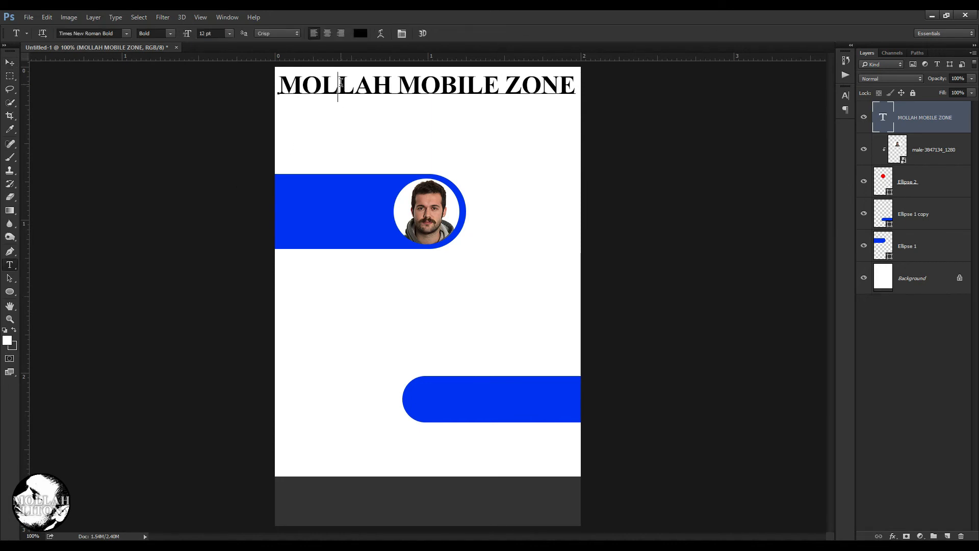
key(ctrl+a)
click(361, 33)
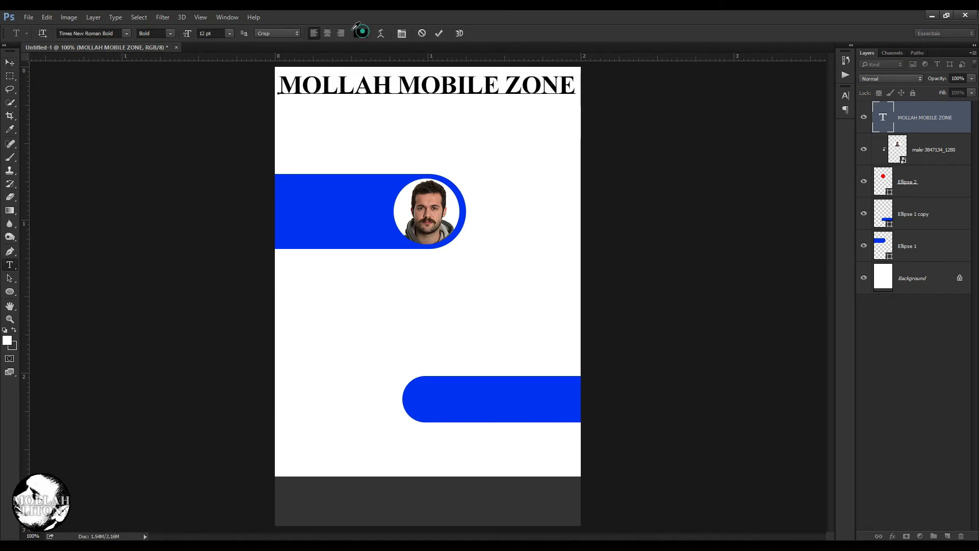
click(806, 222)
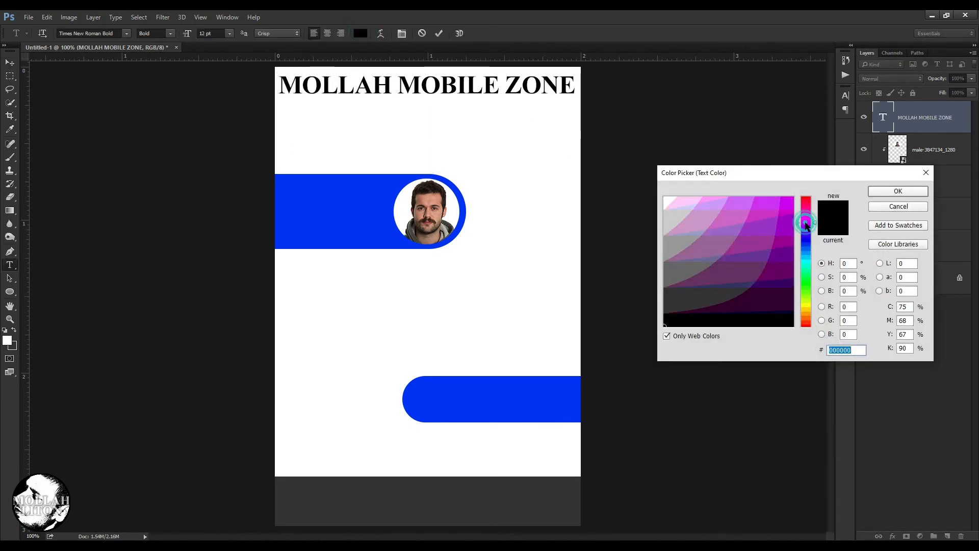
drag(806, 225, 807, 217)
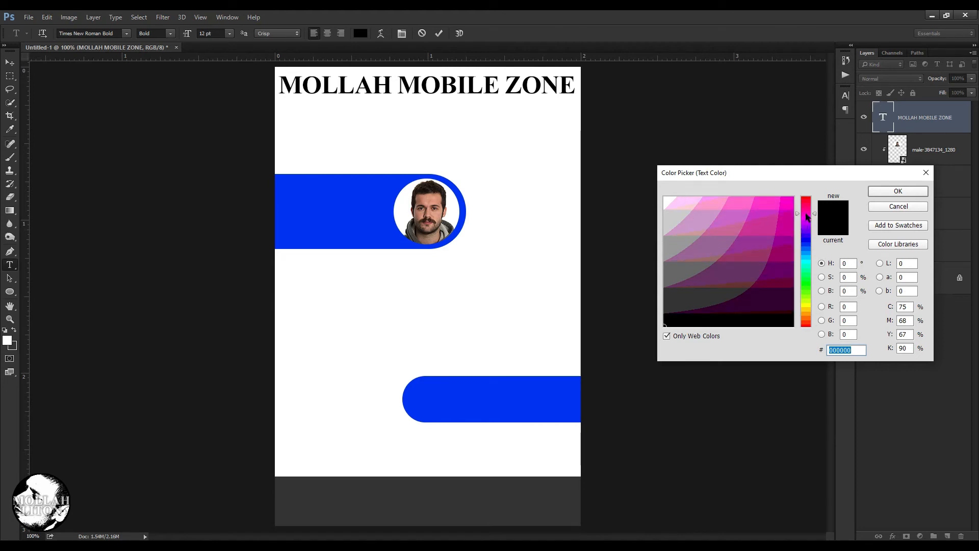
click(791, 201)
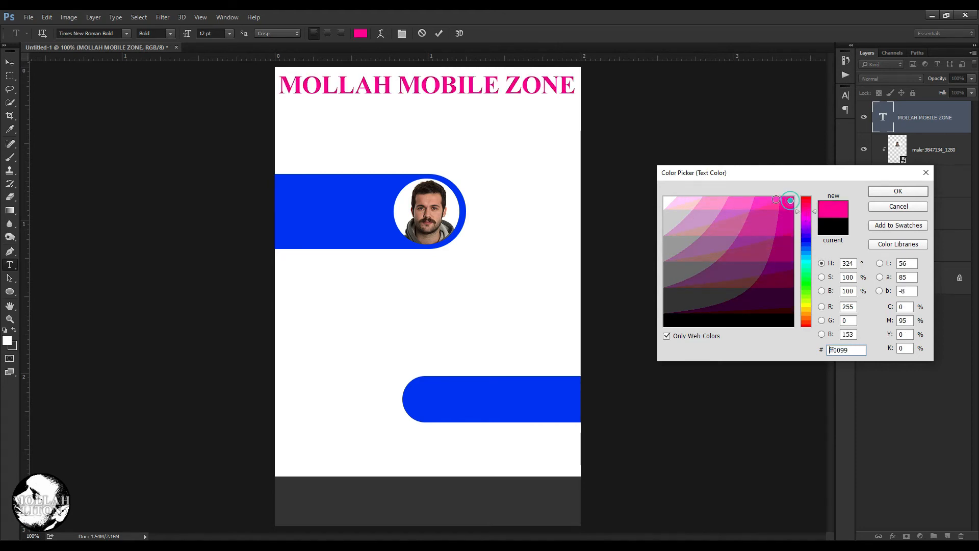
click(876, 193)
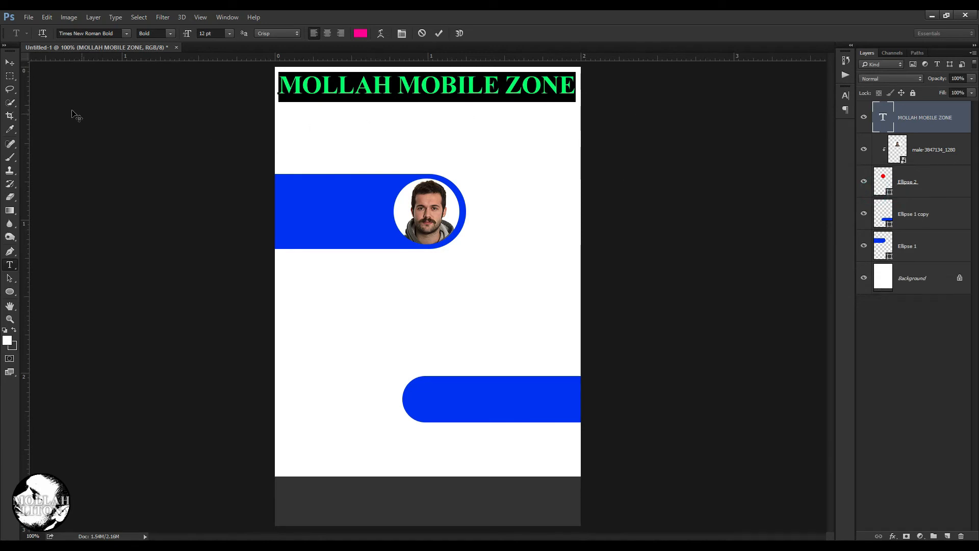
click(11, 66)
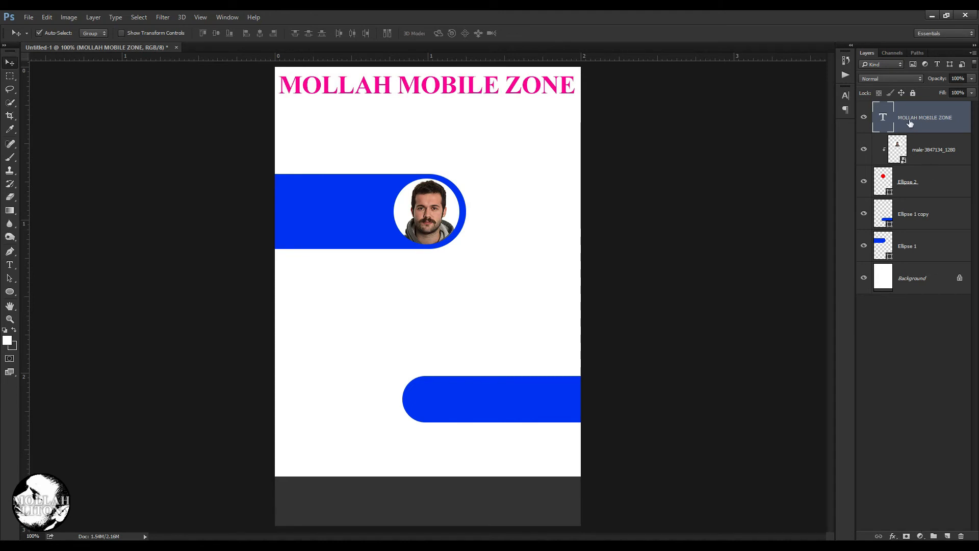
Add a Drop Shadow effect to the heading with its opacity raised to the maximum.
click(893, 537)
click(902, 526)
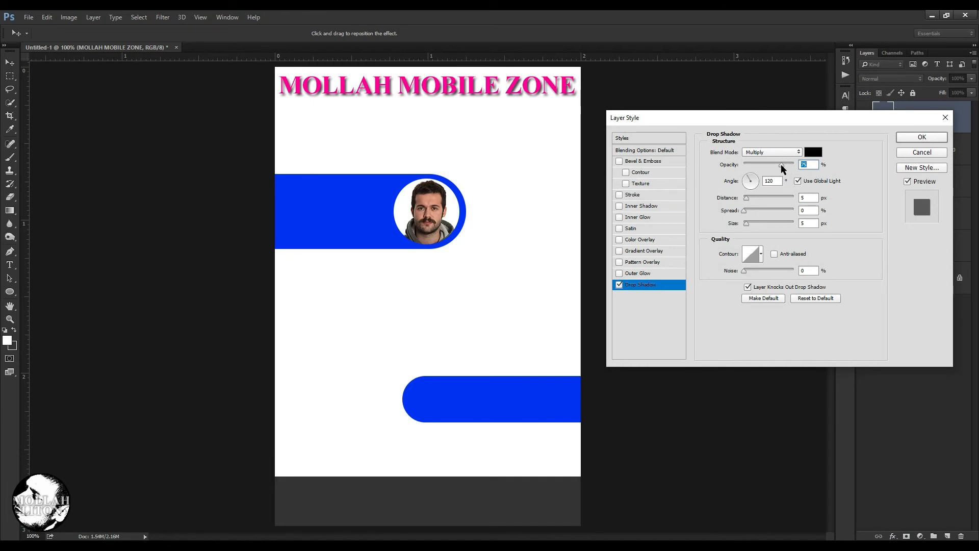
drag(788, 164, 816, 165)
click(923, 137)
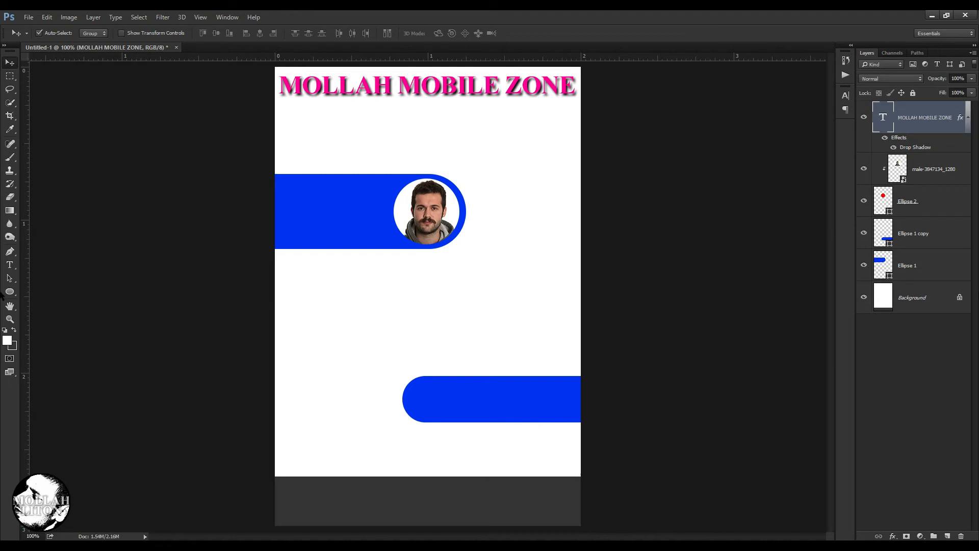
Add a 6 px outside stroke to the upper blue band, sampling the heading's pink ff0099 as its colour.
click(924, 302)
click(350, 203)
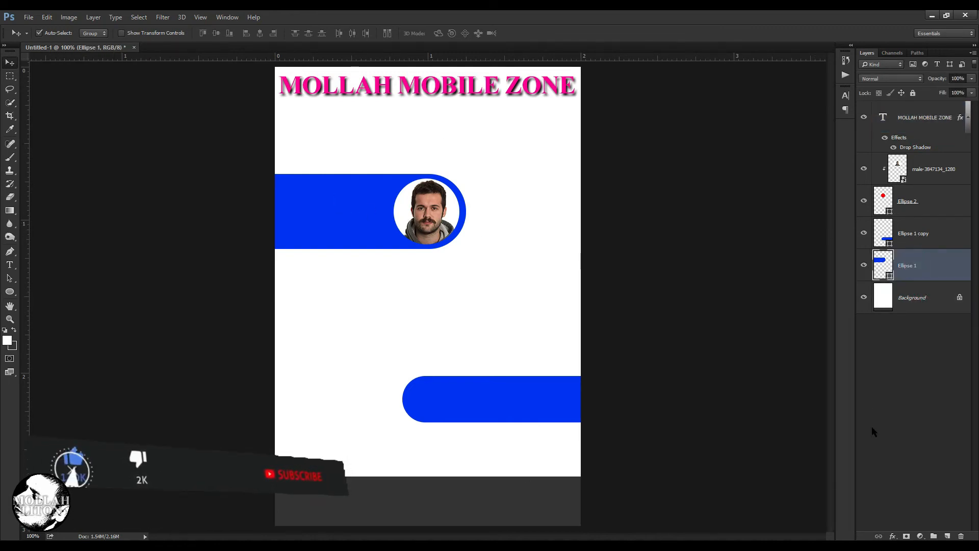
click(890, 535)
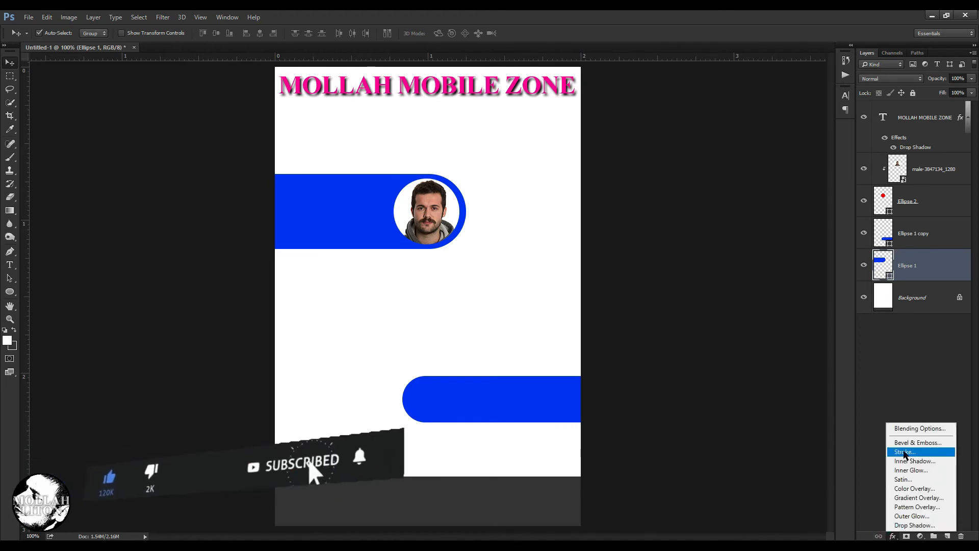
click(904, 451)
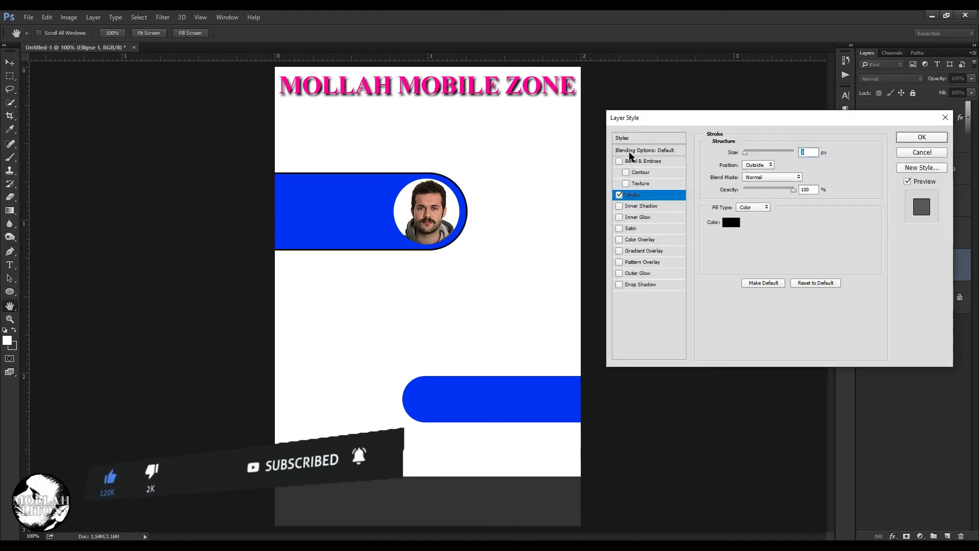
click(731, 223)
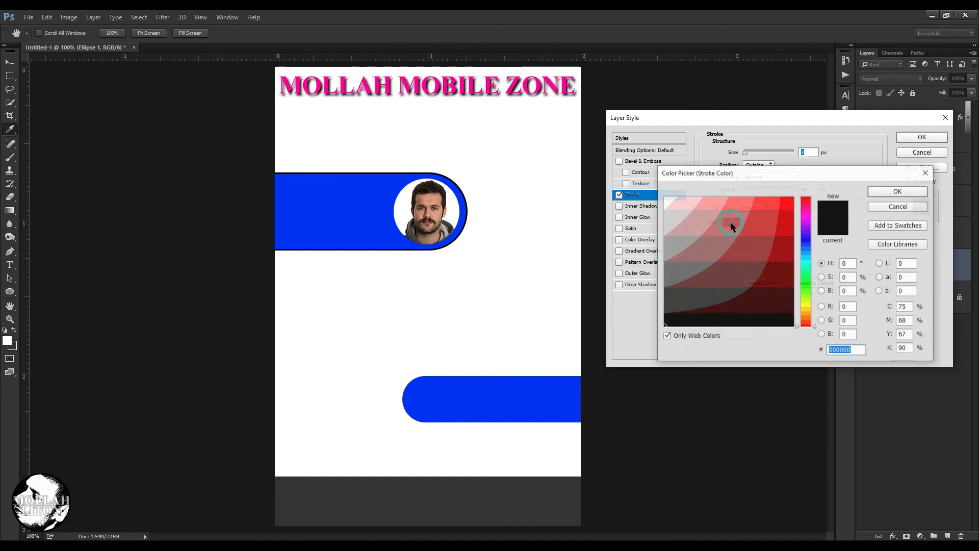
click(804, 213)
click(556, 89)
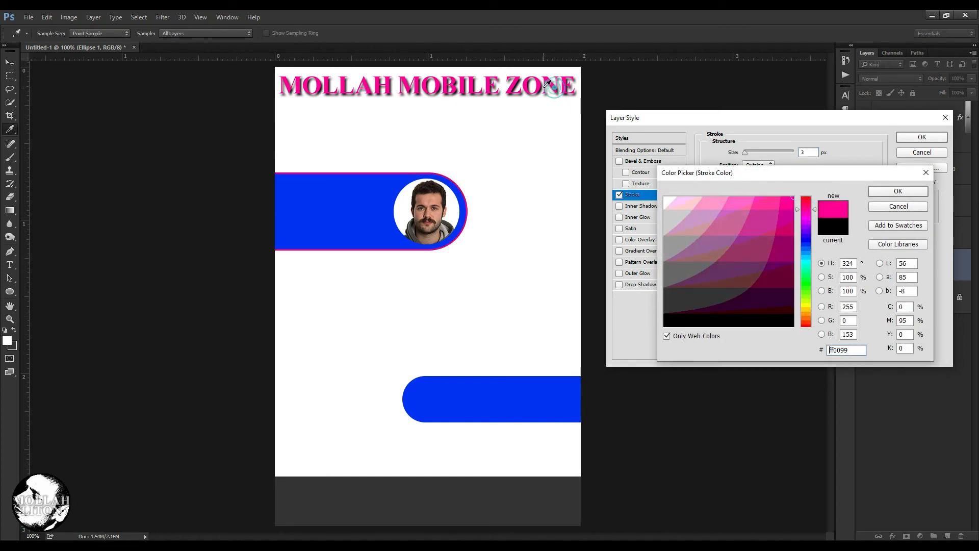
click(901, 191)
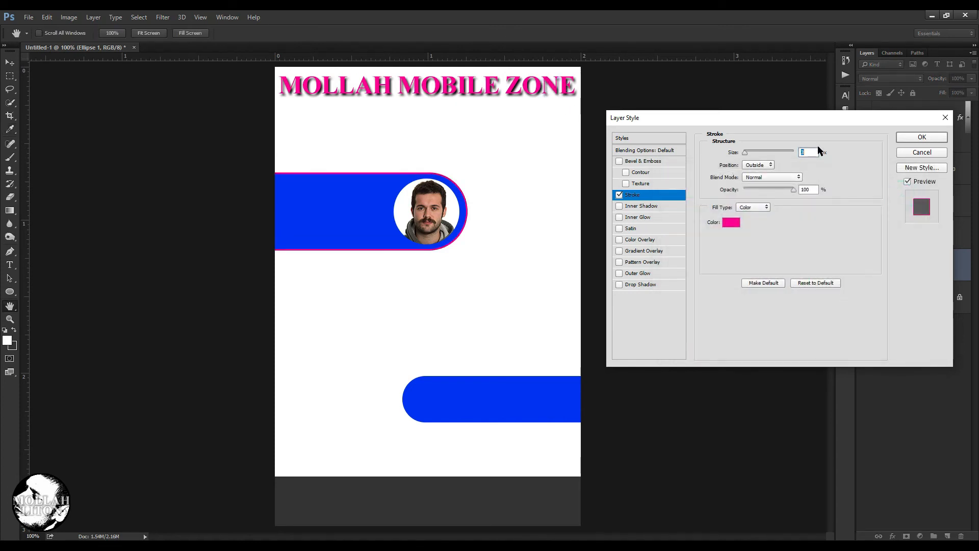
key(Up)
key(Up)
key(Up)
click(918, 138)
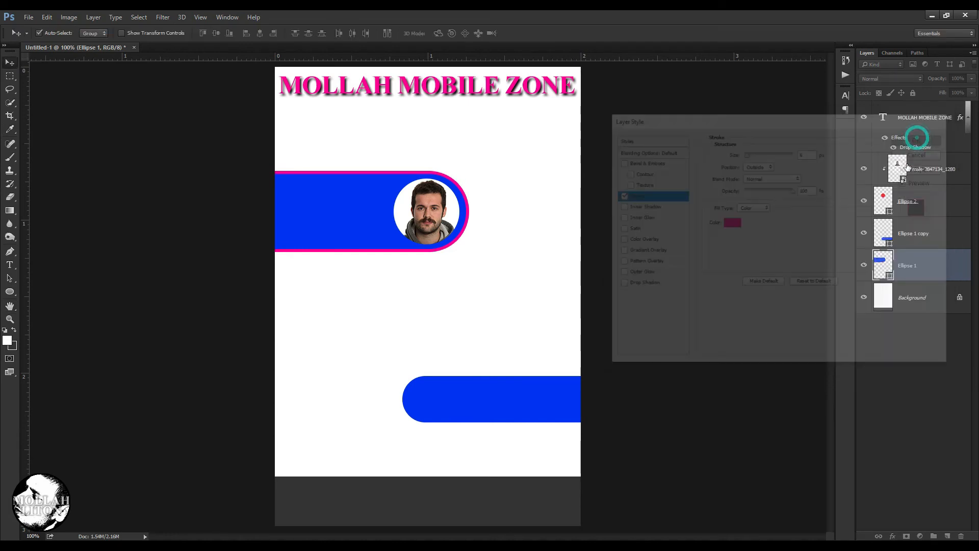
Copy the upper blue band's layer style and paste it onto the lower blue band.
right_click(924, 275)
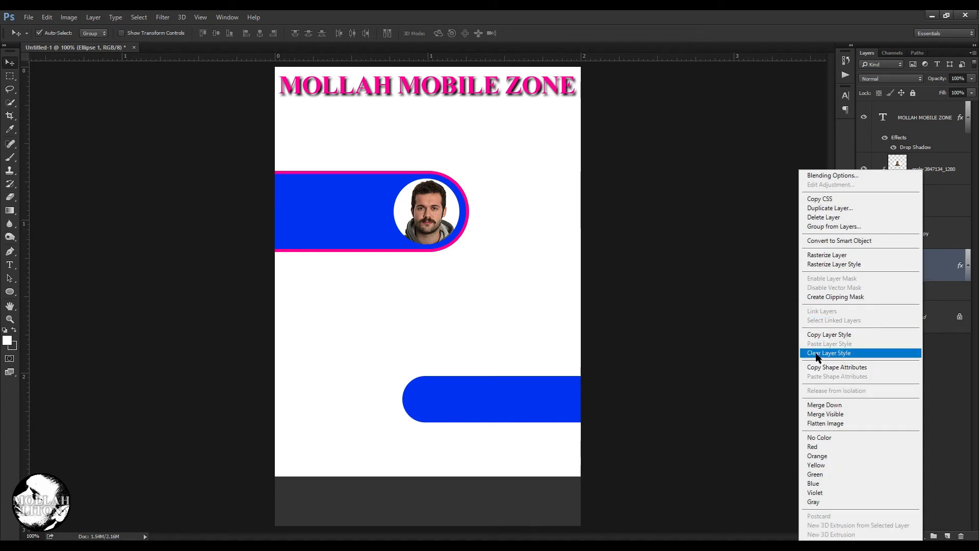
click(831, 335)
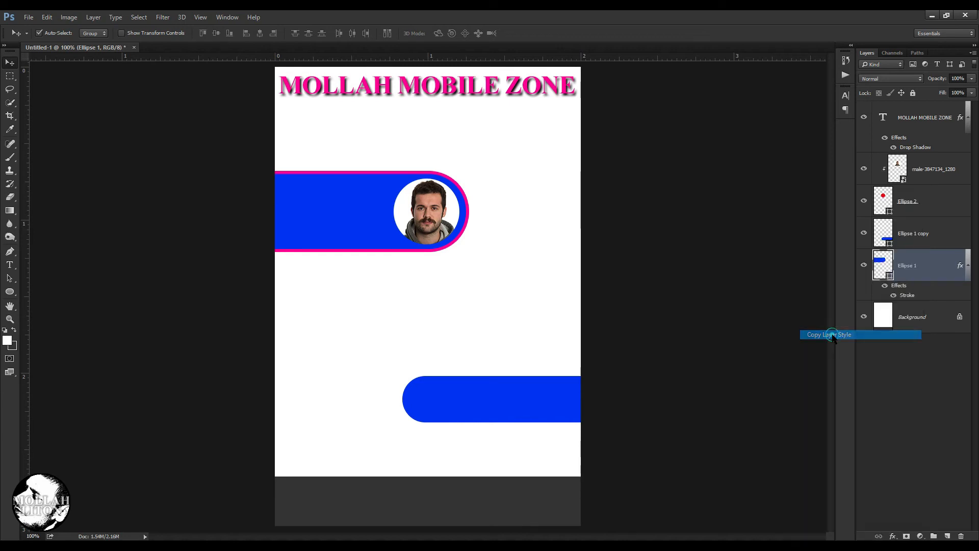
click(567, 398)
right_click(922, 232)
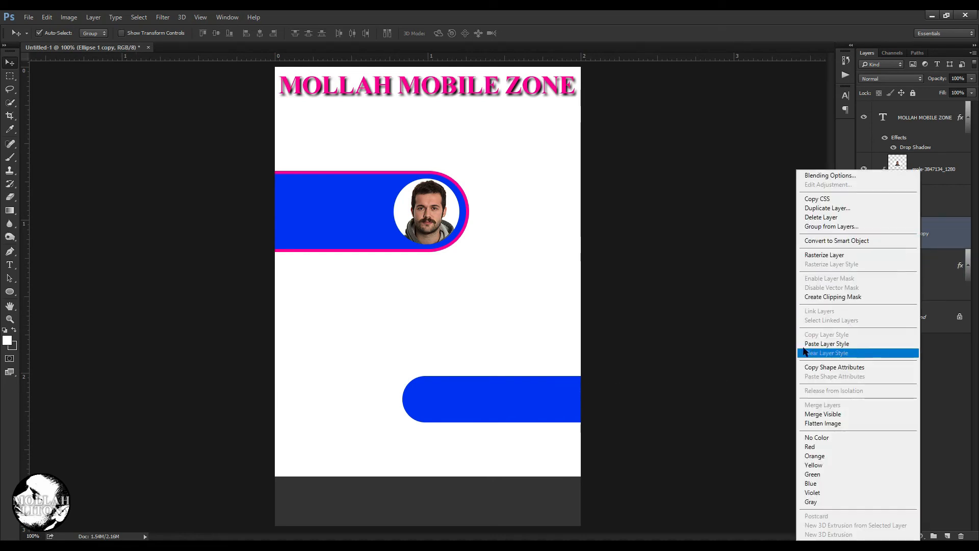
click(841, 344)
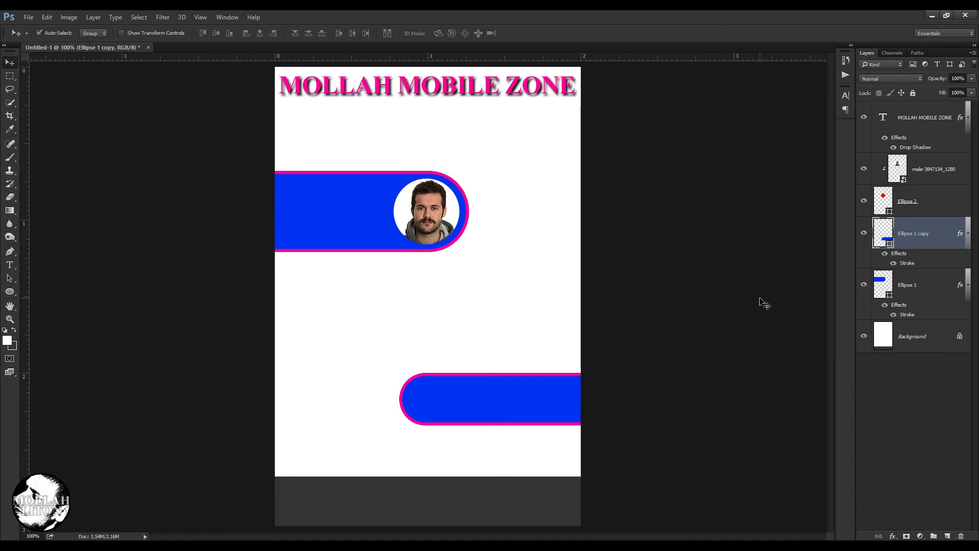
Start a text layer just above the Background layer, on the dark grey strip, with "Adress" as its first line.
click(900, 341)
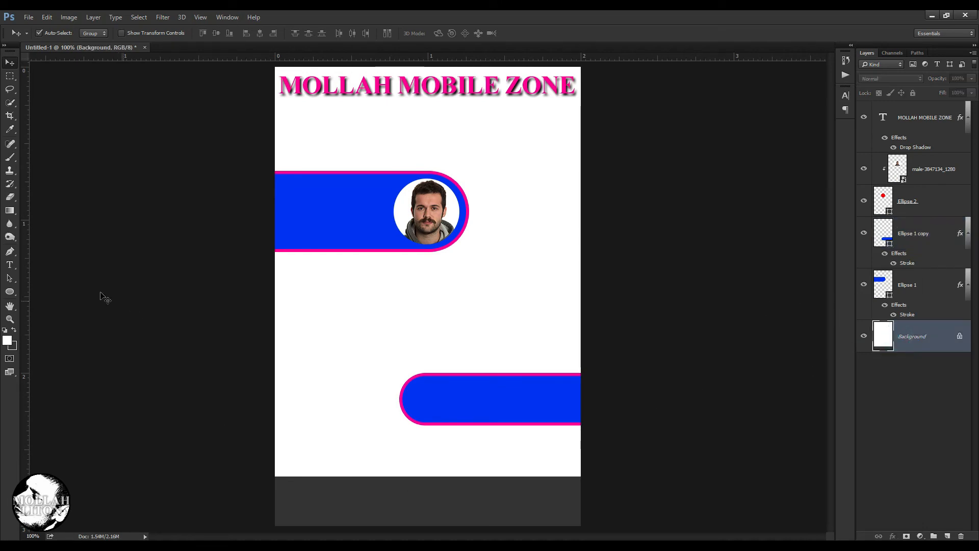
click(10, 264)
click(378, 490)
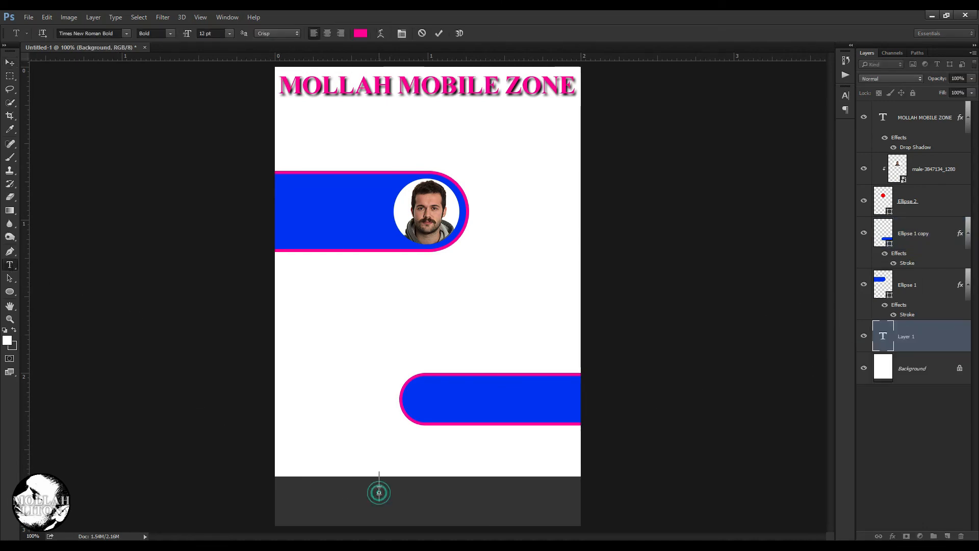
text(Adrees)
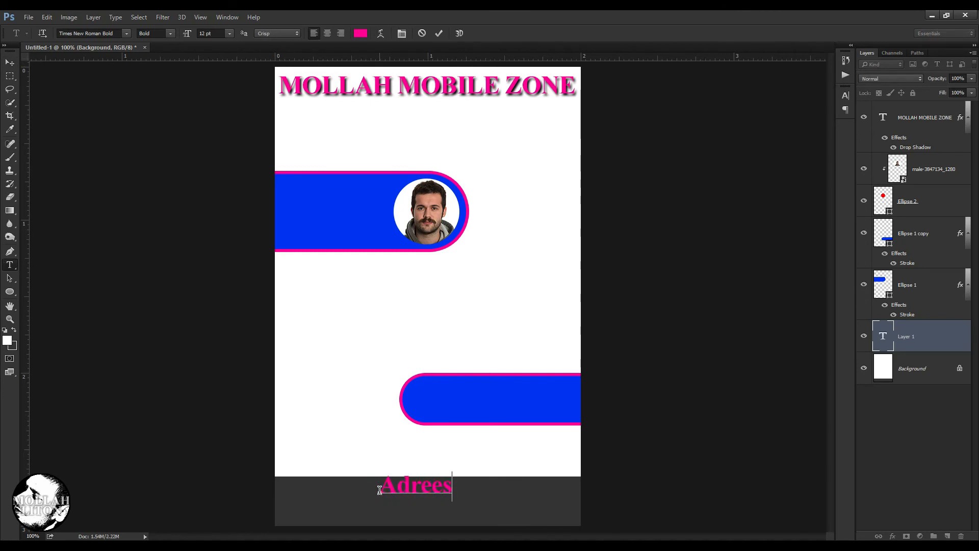
key(BackSpace)
key(BackSpace)
text(ss )
Enter the company's city, postcode and country on the second line and select all of the address text.
text(GAzipur)
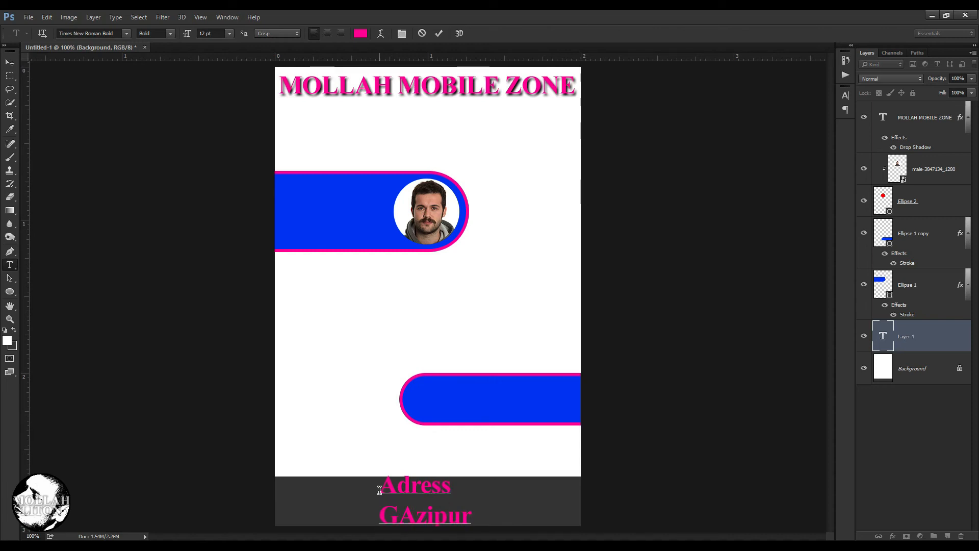
key(BackSpace)
key(BackSpace)
key(BackSpace)
key(BackSpace)
key(BackSpace)
key(BackSpace)
text(a)
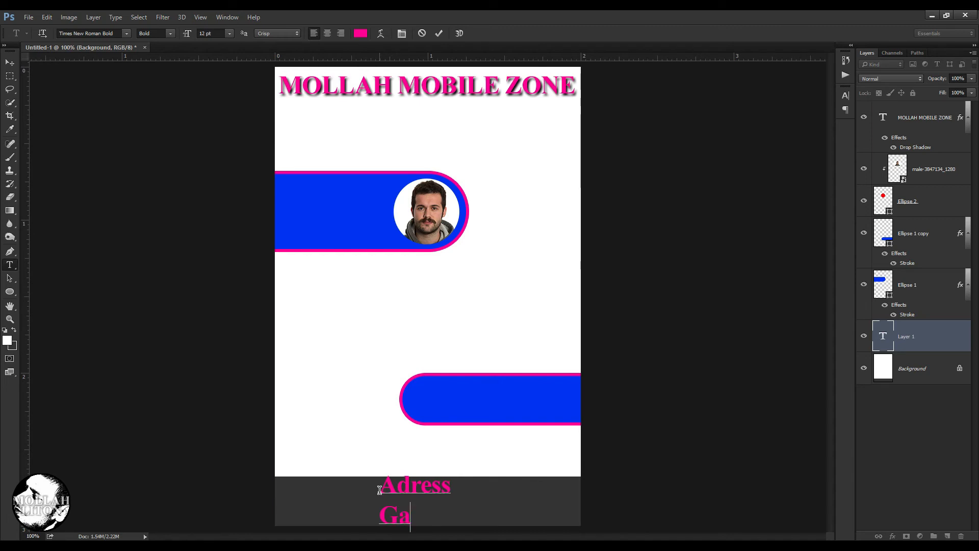
text(zipur)
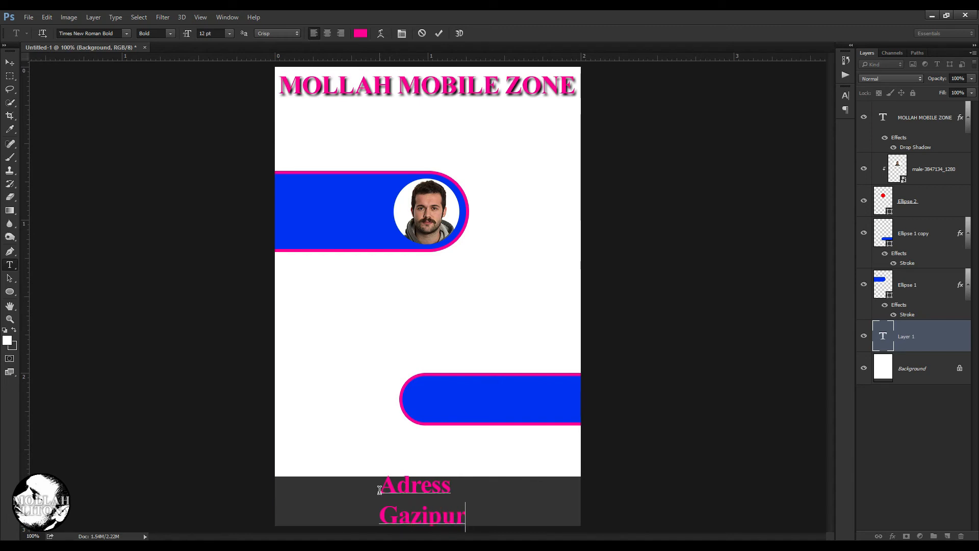
text(-1700,)
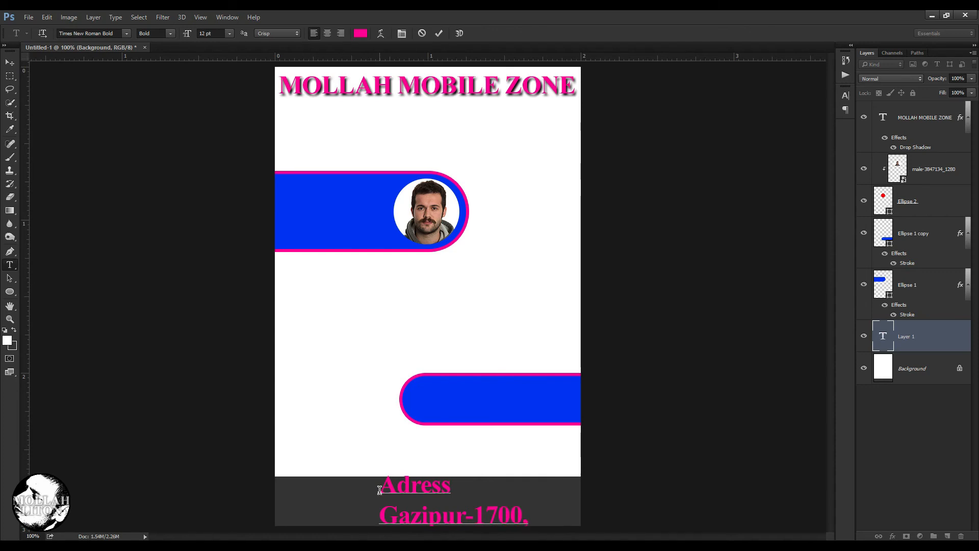
text( BAnaD)
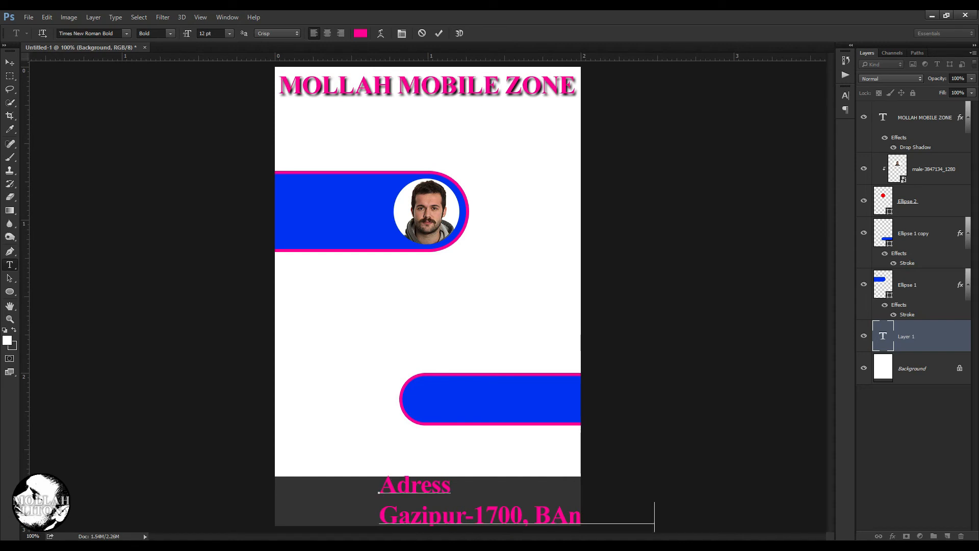
click(562, 516)
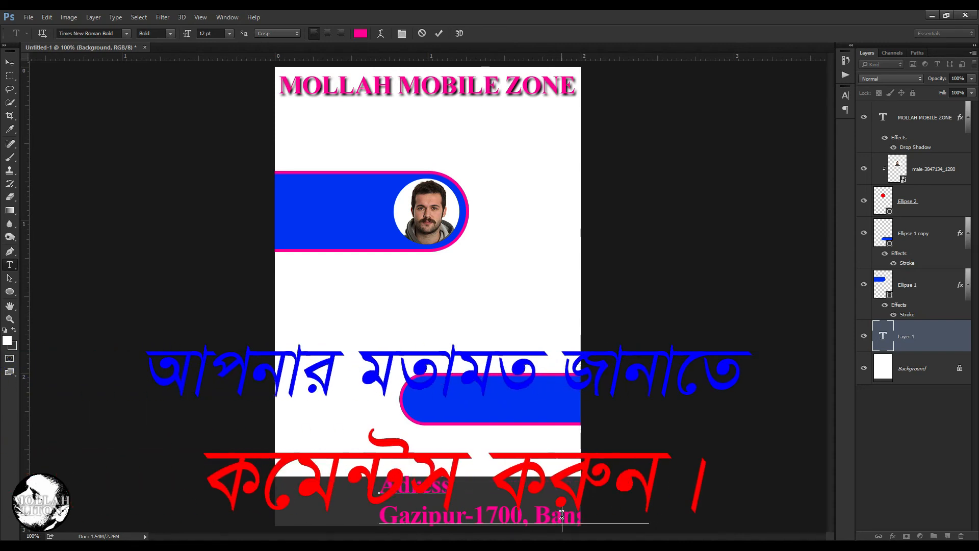
key(ctrl+a)
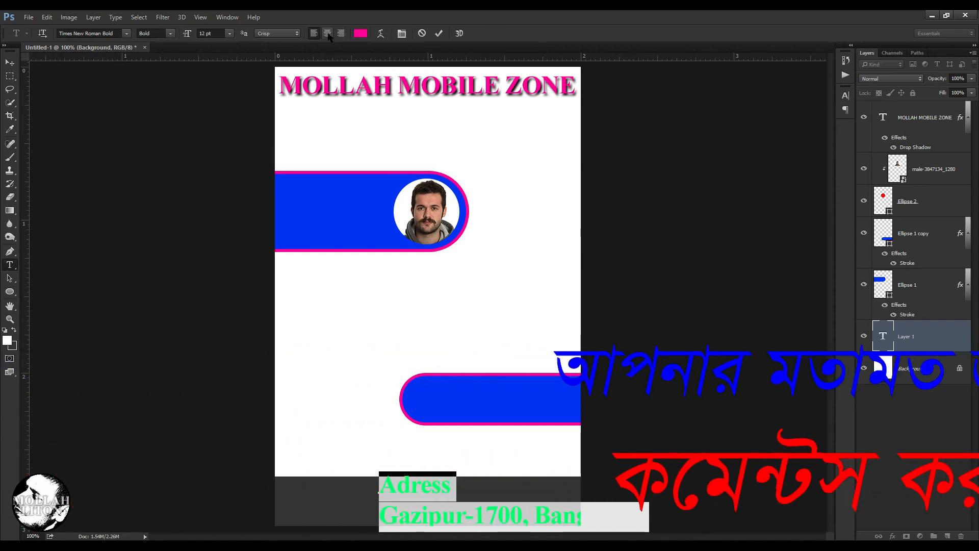
Centre-align the address text and set its font size to 10 pt.
click(327, 33)
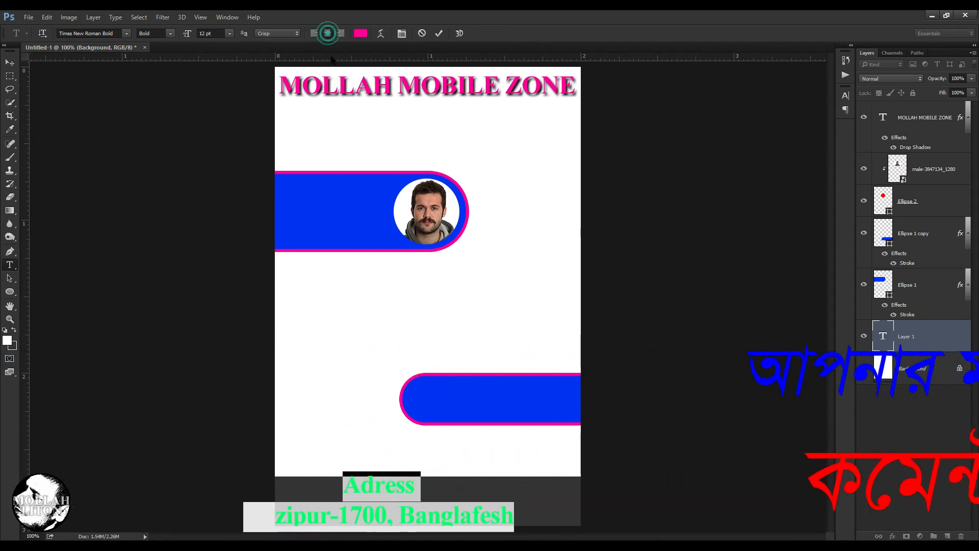
click(229, 33)
click(221, 92)
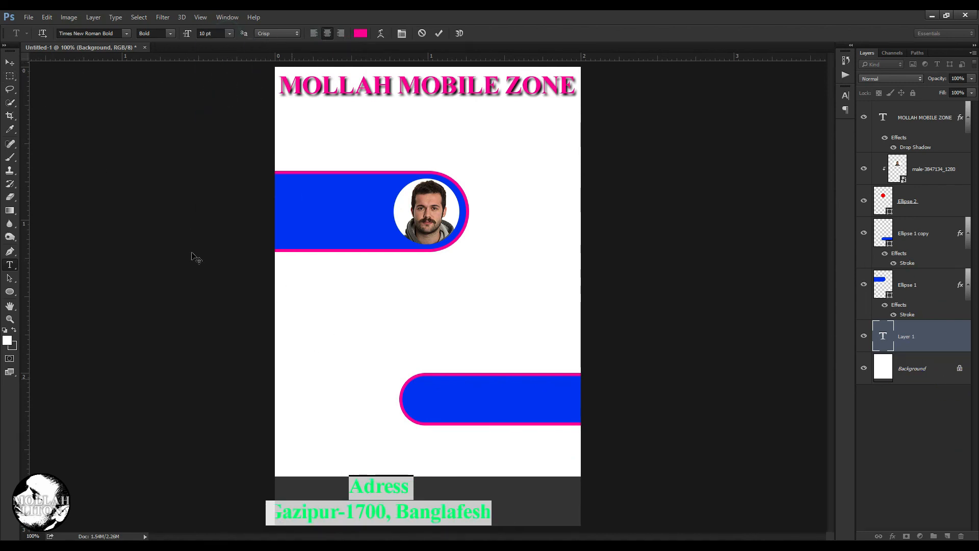
Move the address text to the horizontal middle of the dark grey strip.
click(9, 62)
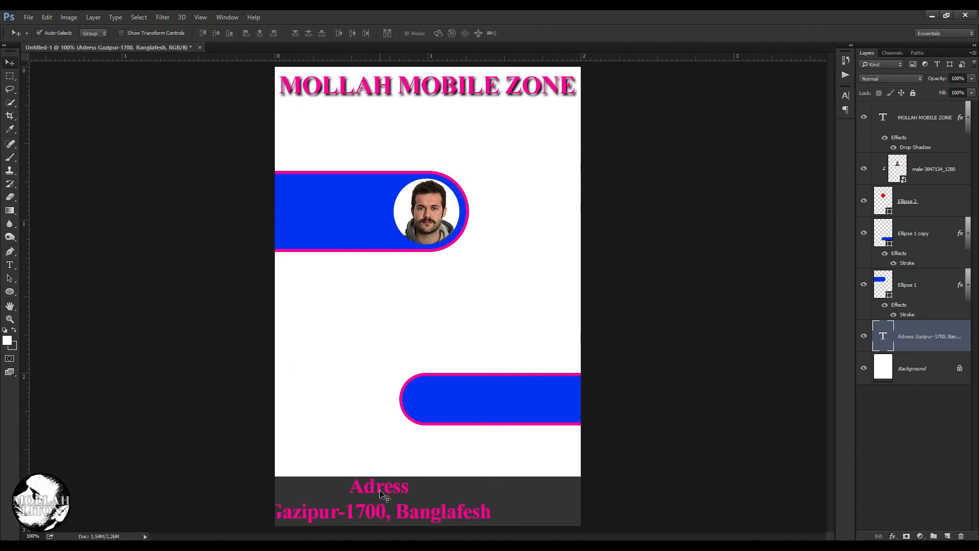
drag(382, 492, 429, 494)
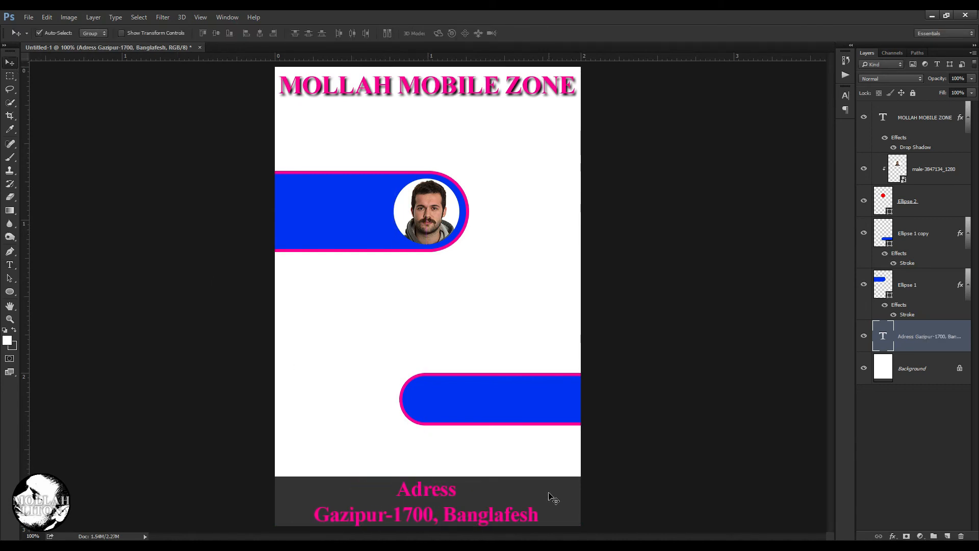
key(Right)
key(Right)
key(Right)
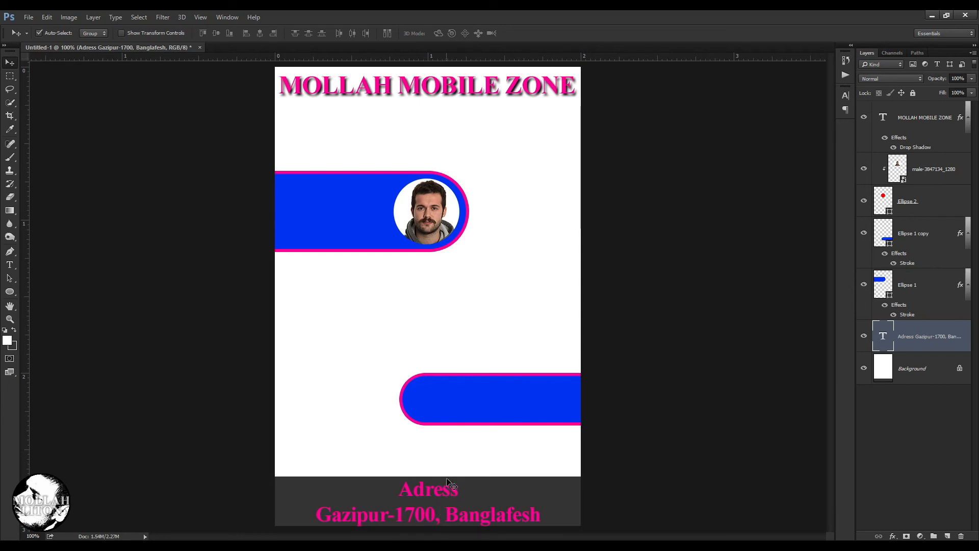
Tighten the line spacing of the two-line address text so both lines fit inside the grey strip.
click(10, 265)
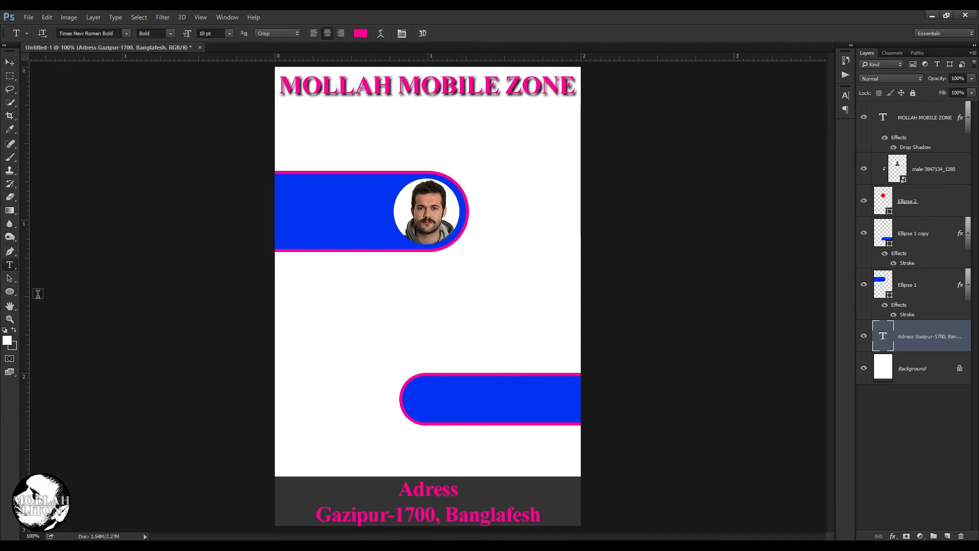
click(407, 511)
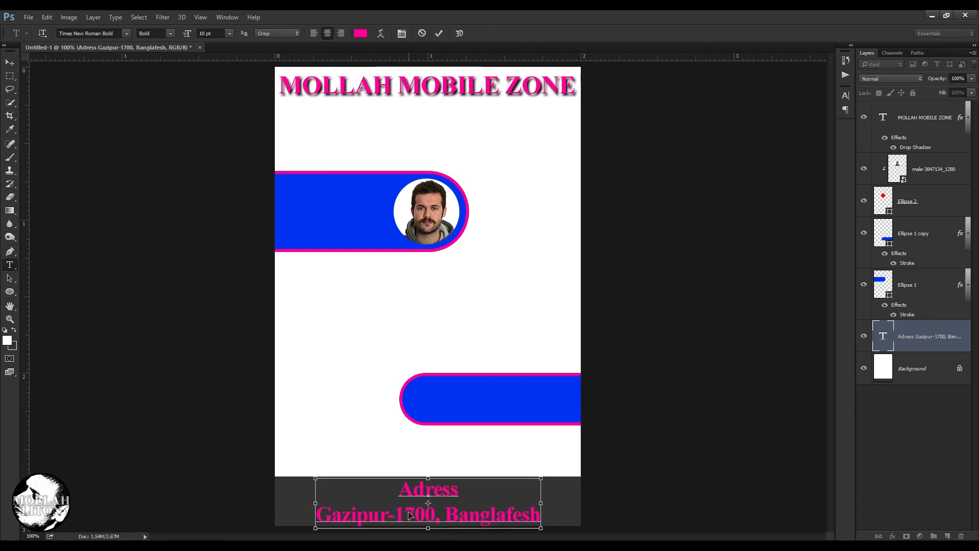
key(ctrl+a)
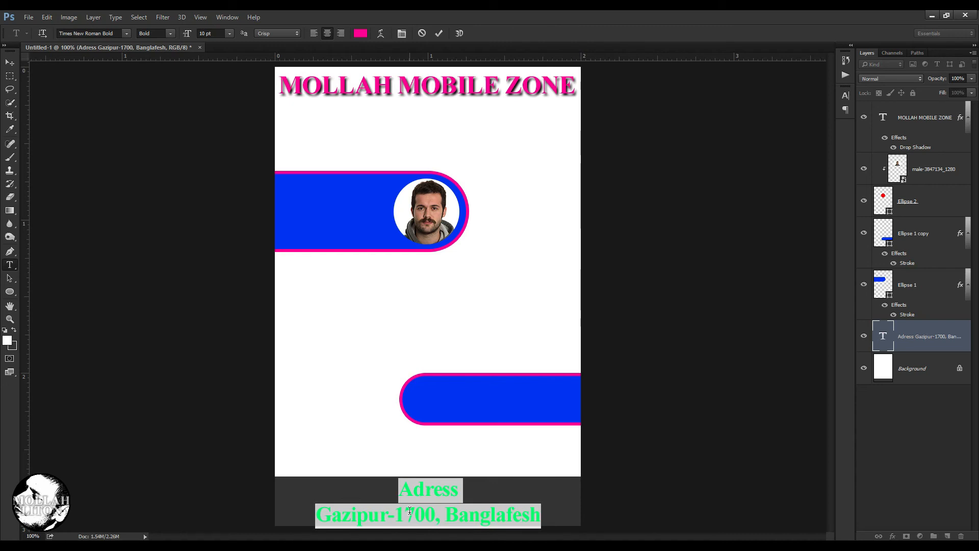
key(alt+Up)
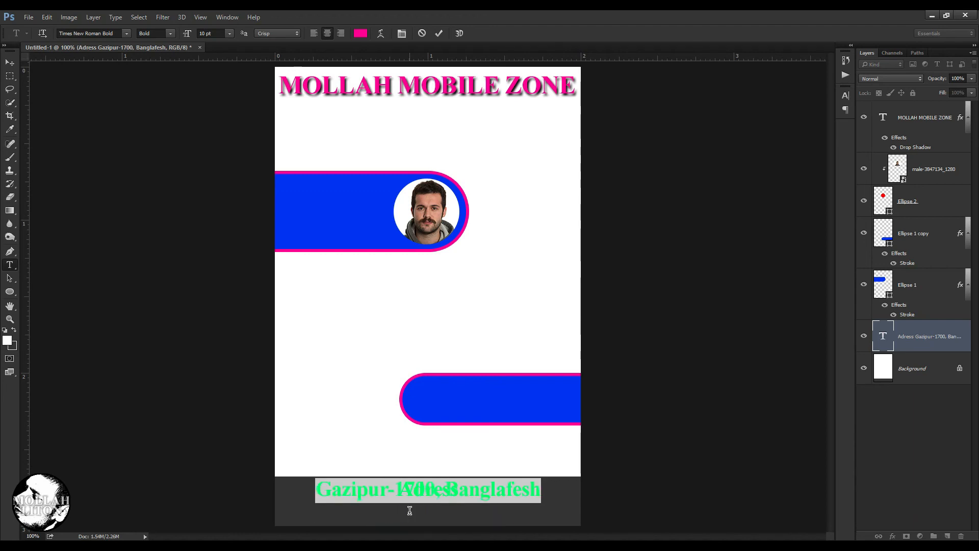
key(alt+Down)
key(alt+Down)
key(alt+Down)
key(alt+Down)
key(alt+Down)
key(alt+Down)
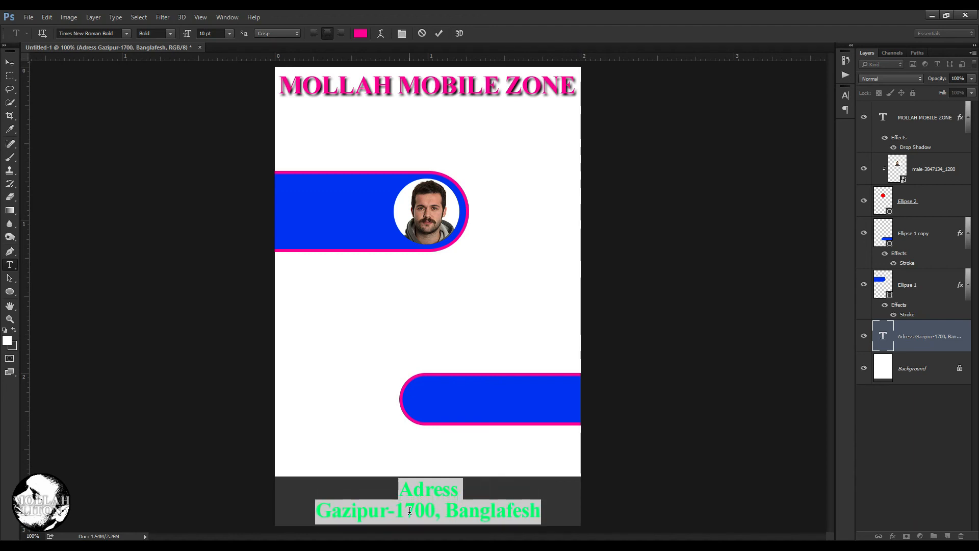
key(ctrl+Return)
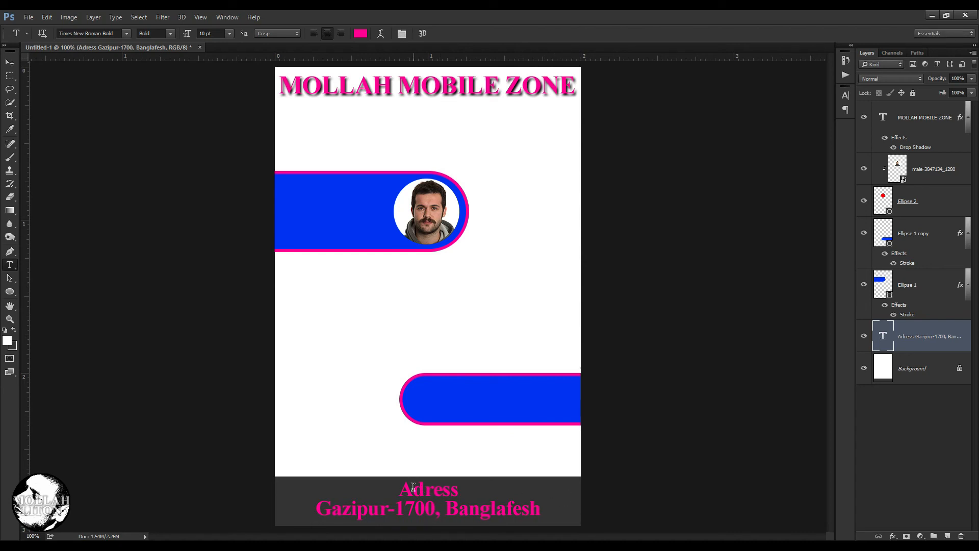
Colour the word "Adress" white (ffffff).
drag(402, 488, 459, 489)
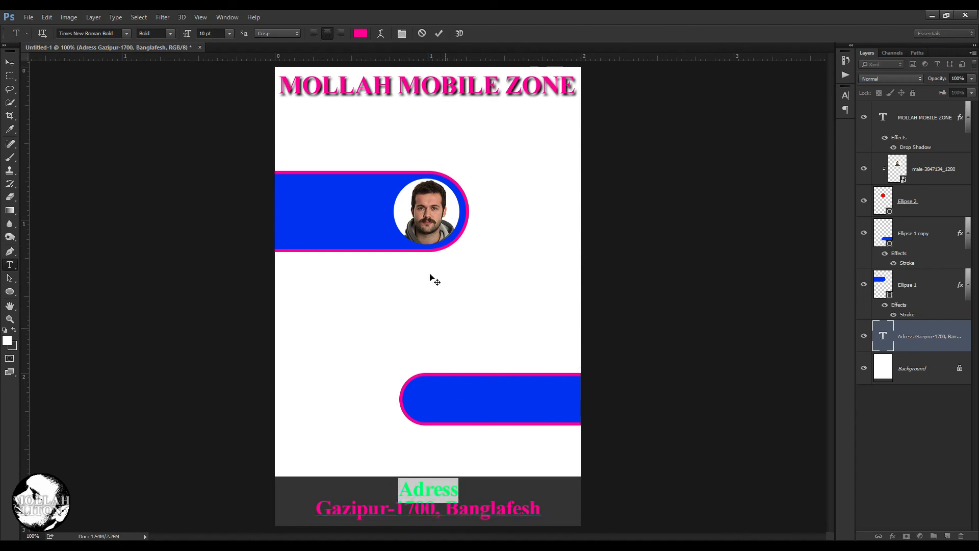
click(360, 34)
click(590, 137)
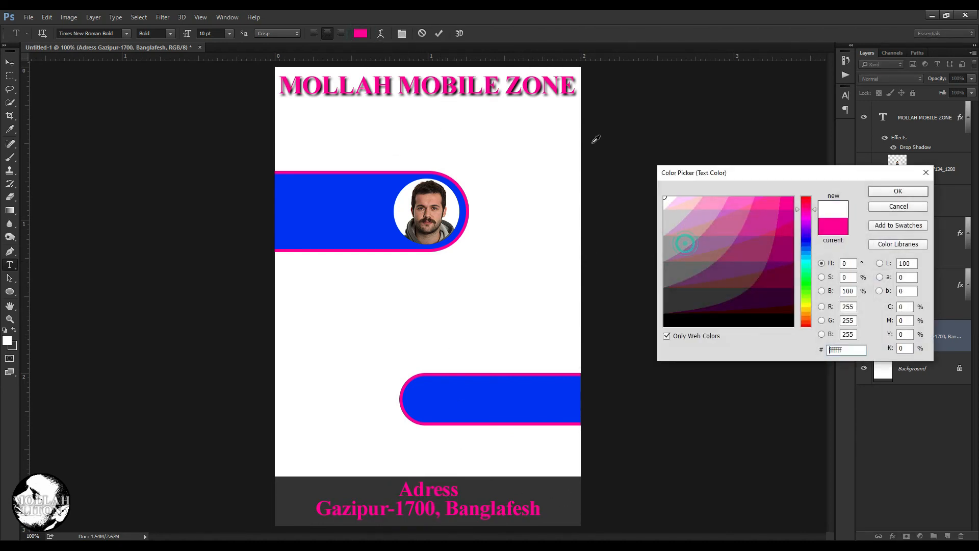
click(897, 191)
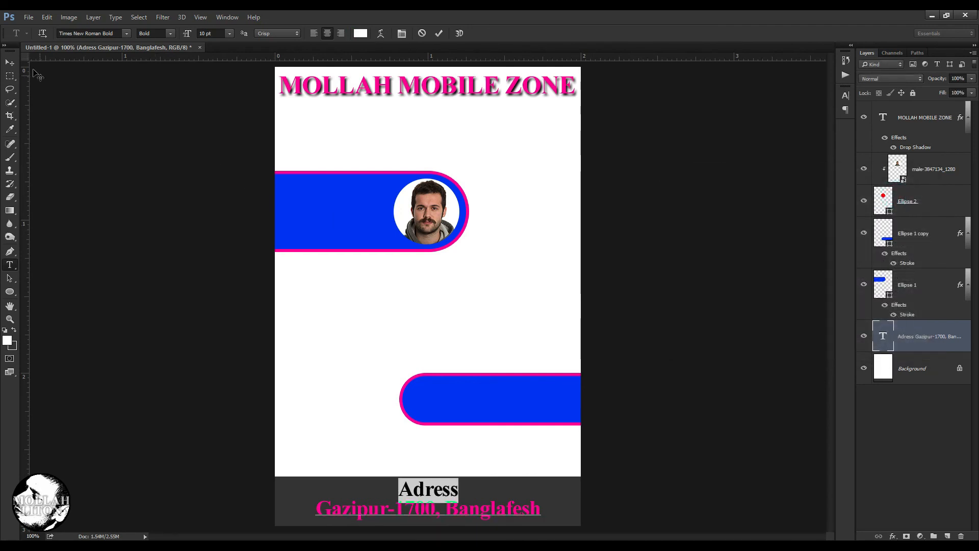
Duplicate the address text into the white area below the photo and clear the copy's wording.
click(10, 62)
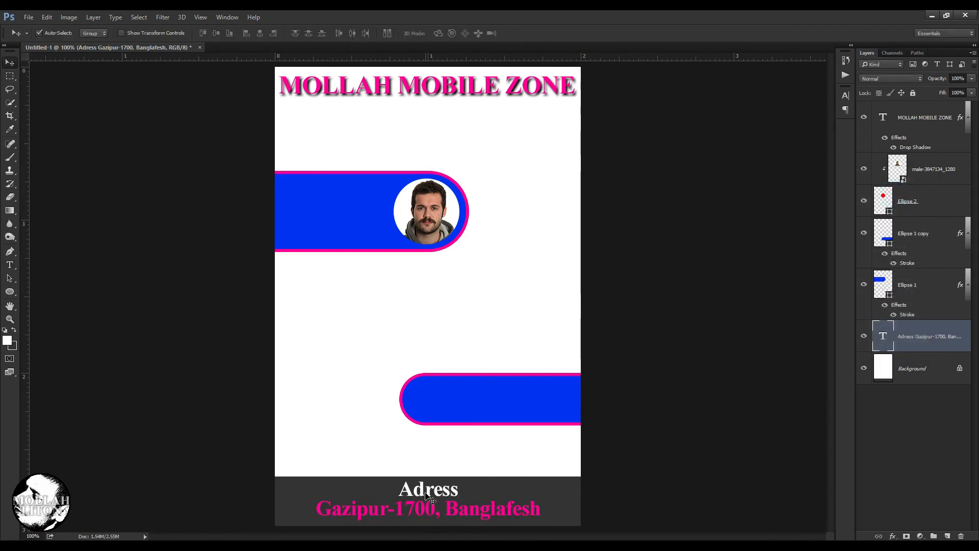
drag(419, 498, 426, 284)
click(10, 265)
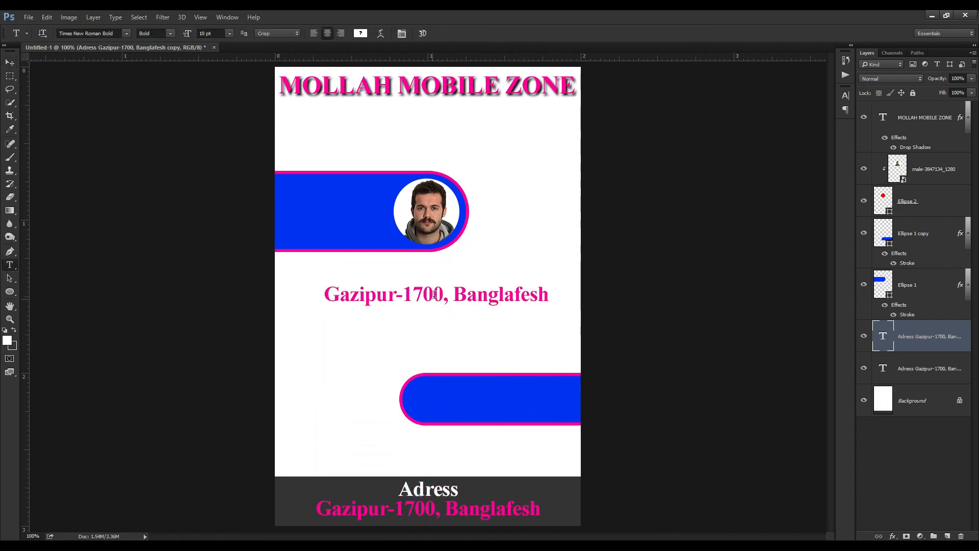
click(434, 292)
key(ctrl+a)
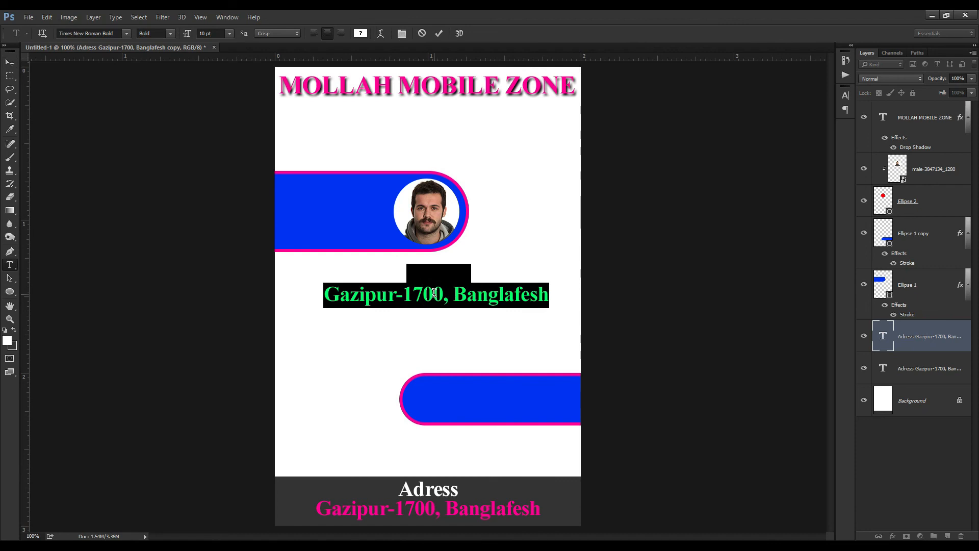
key(BackSpace)
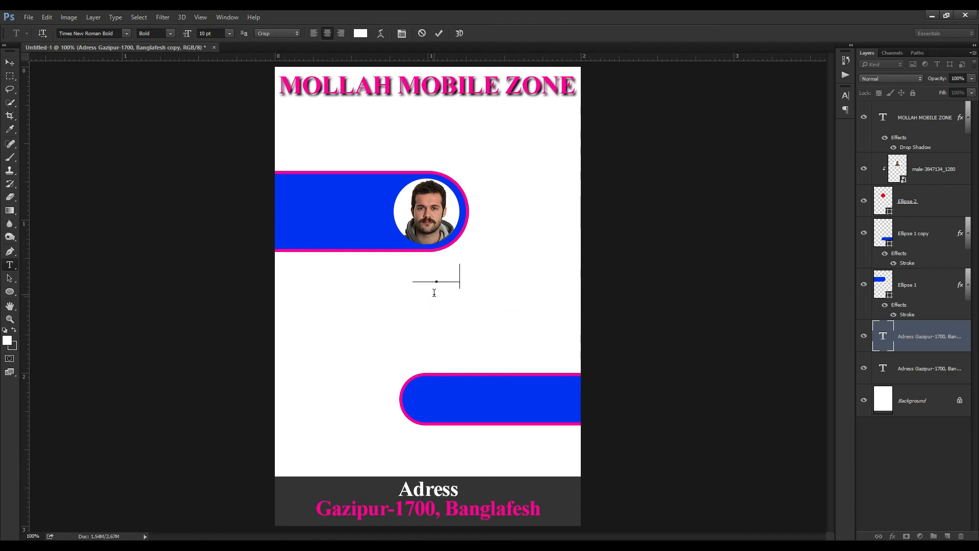
Set the text colour of the duplicated text layer to black (000000).
key(ctrl+a)
click(360, 33)
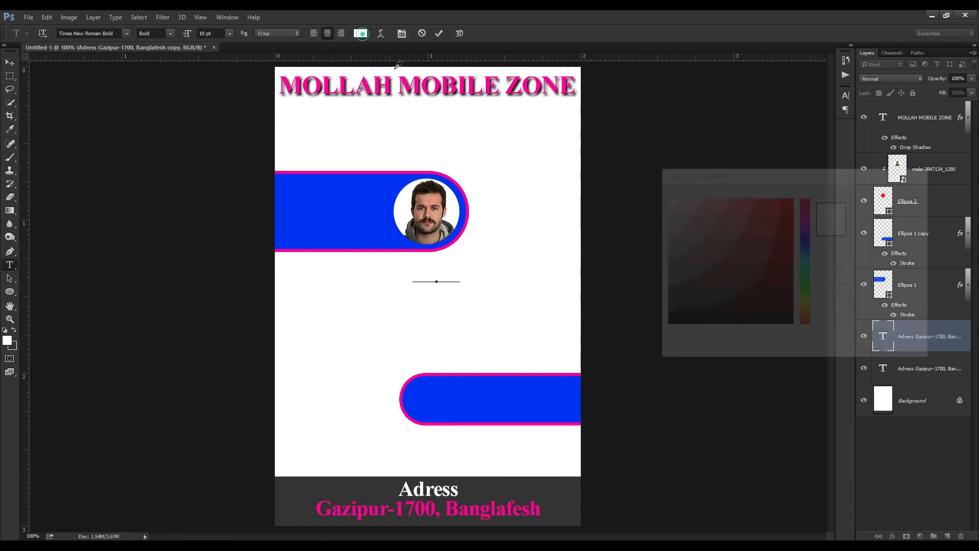
click(771, 309)
click(896, 192)
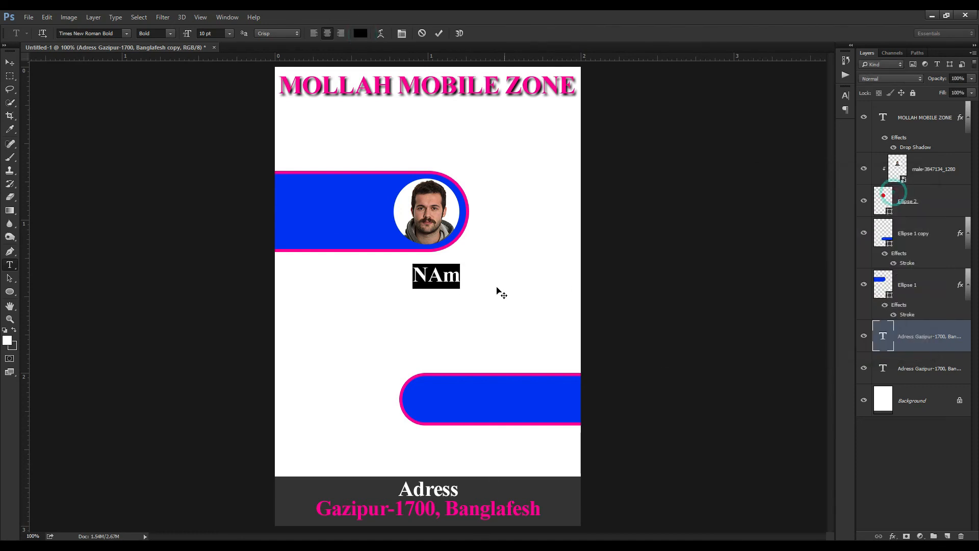
Enter "NAME" as the first line of the duplicated text and the card holder's name on the second line.
text(NA)
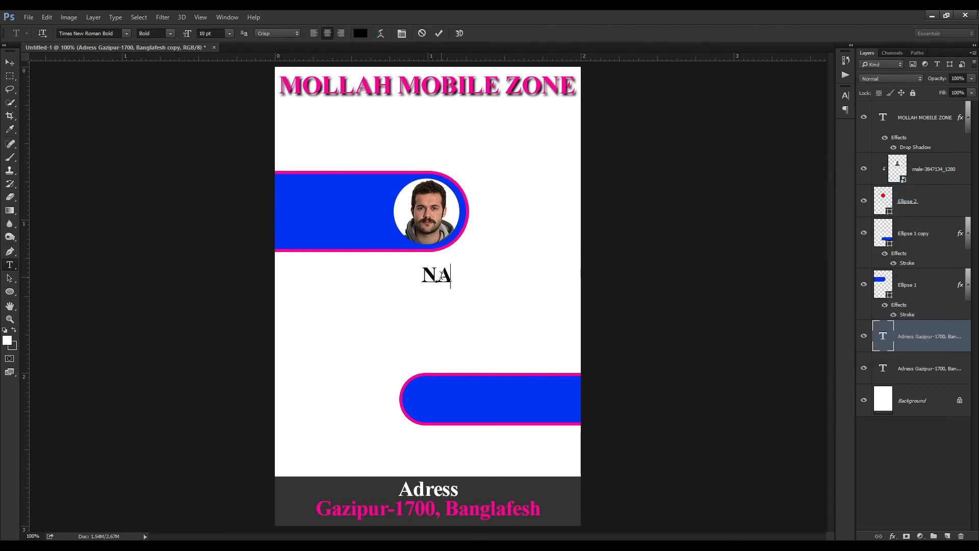
text(ME\)
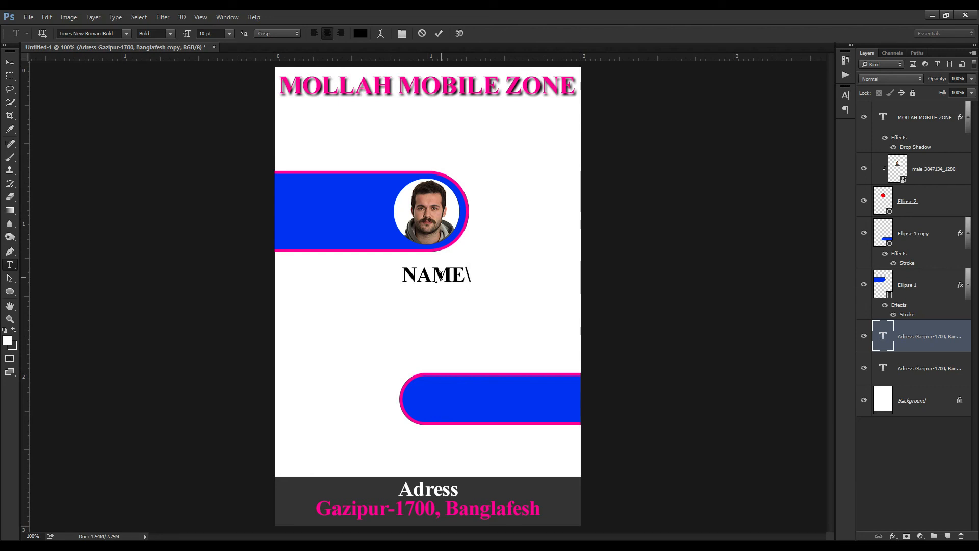
key(BackSpace)
key(Return)
text(MD)
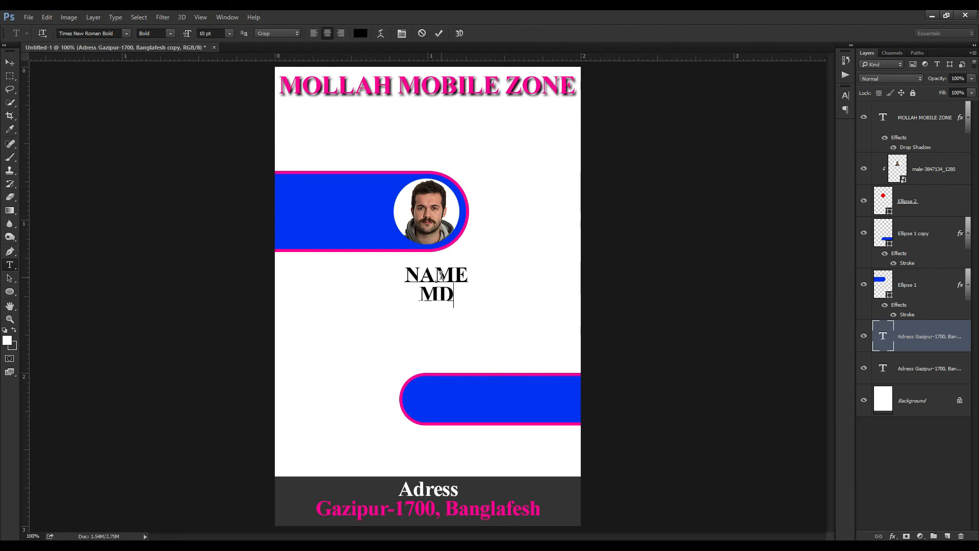
text(. LRO)
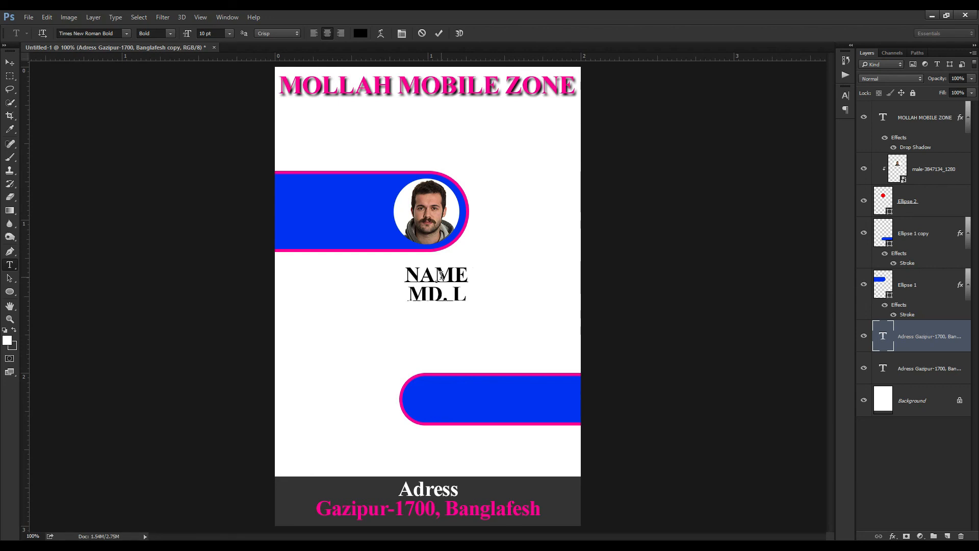
key(BackSpace)
key(BackSpace)
text(ITON)
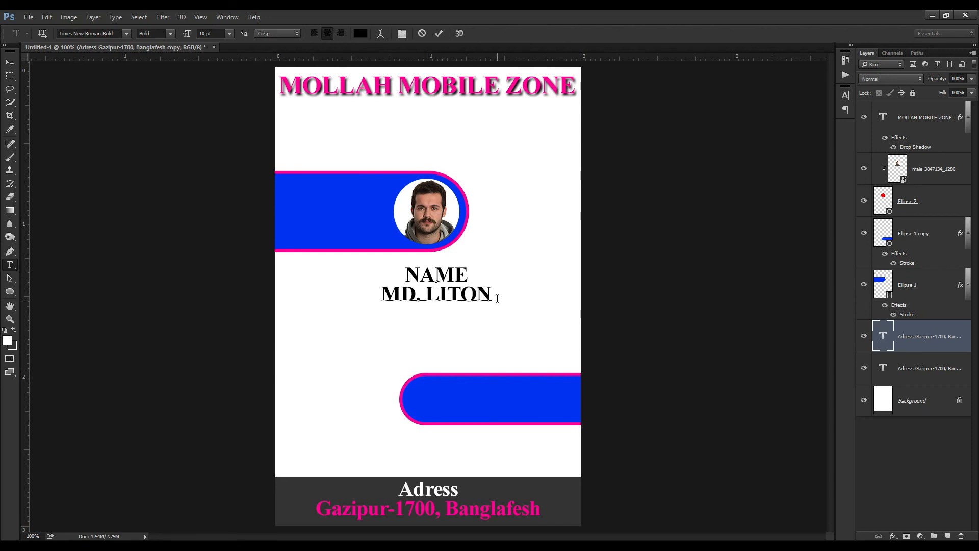
Colour the word "NAME" pink (ff0099).
drag(468, 276, 285, 147)
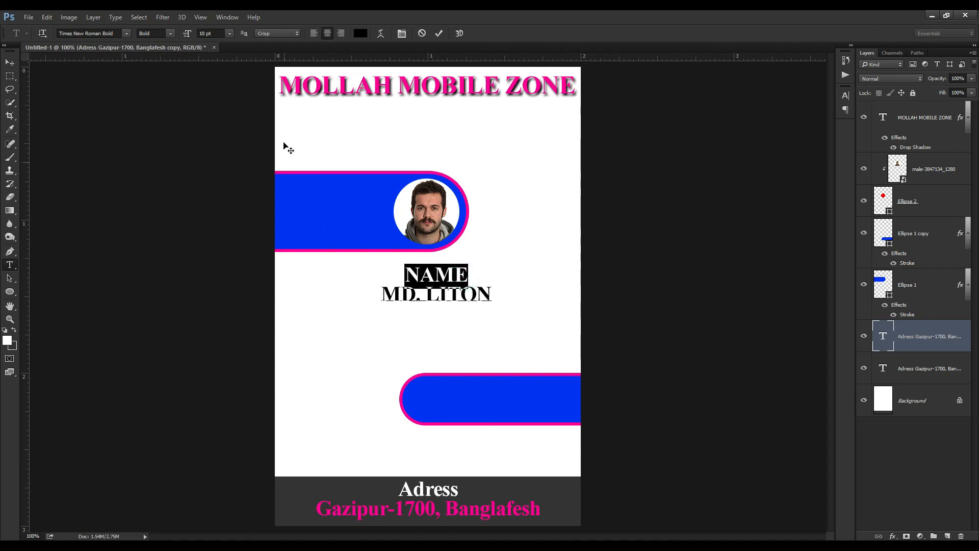
click(360, 33)
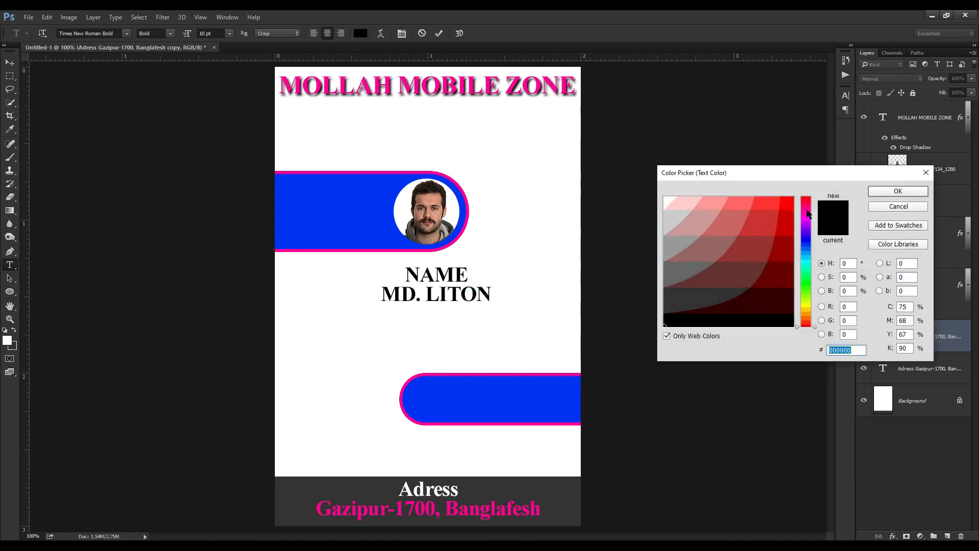
click(806, 209)
click(791, 205)
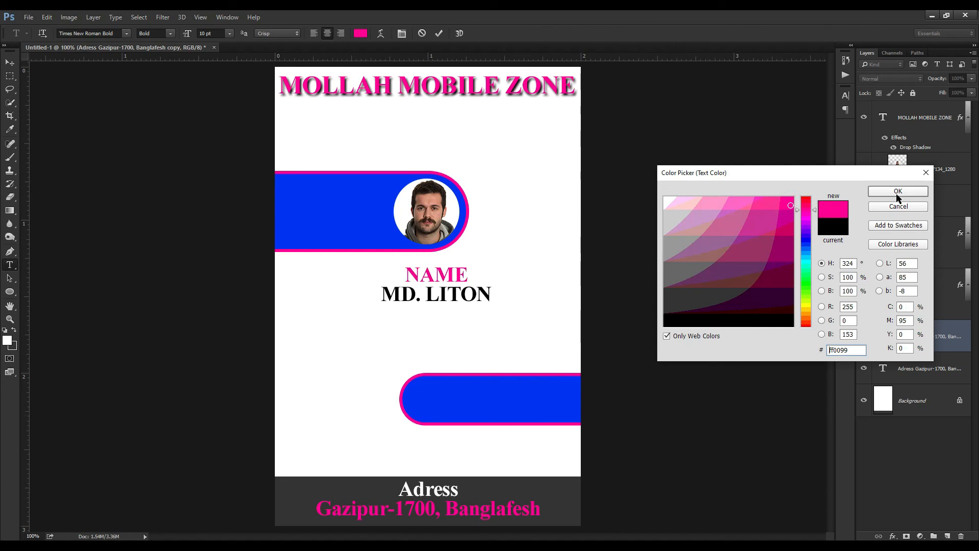
click(898, 193)
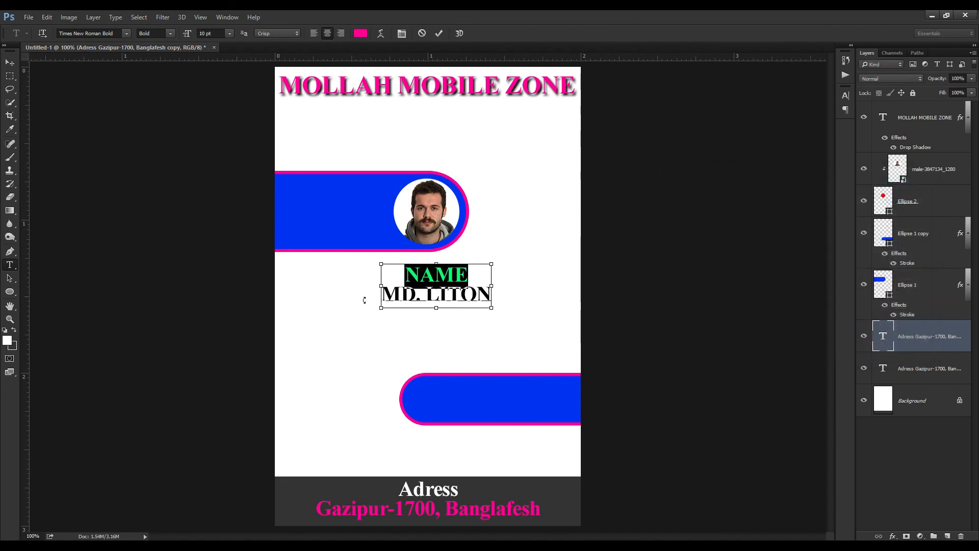
Set both lines of the name text to 14 pt and move the text slightly down below the photo band.
key(ctrl+a)
click(230, 34)
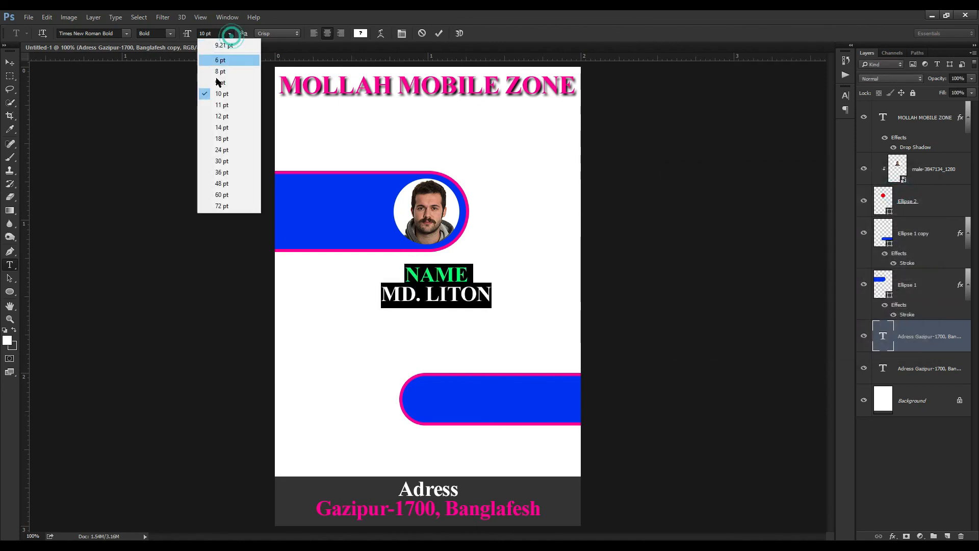
click(219, 125)
click(10, 62)
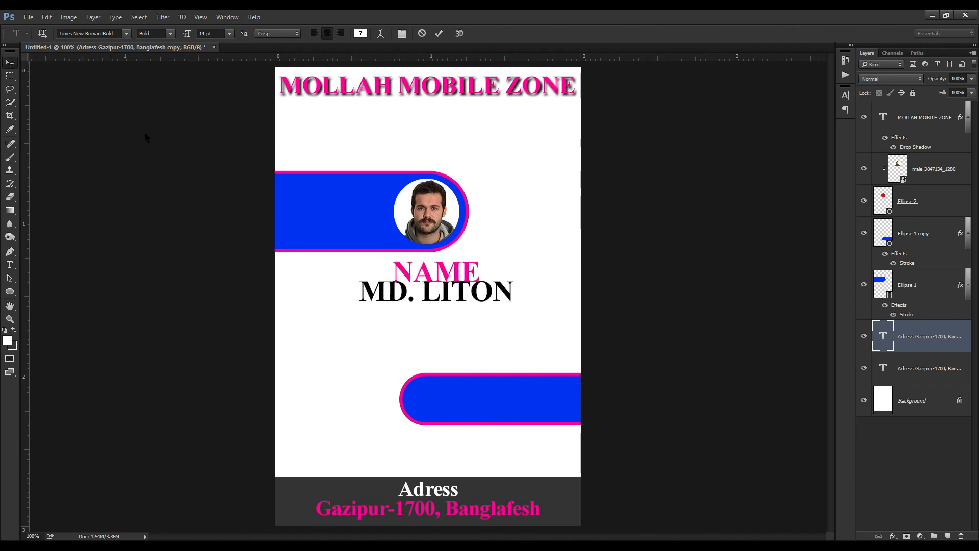
drag(426, 274, 428, 291)
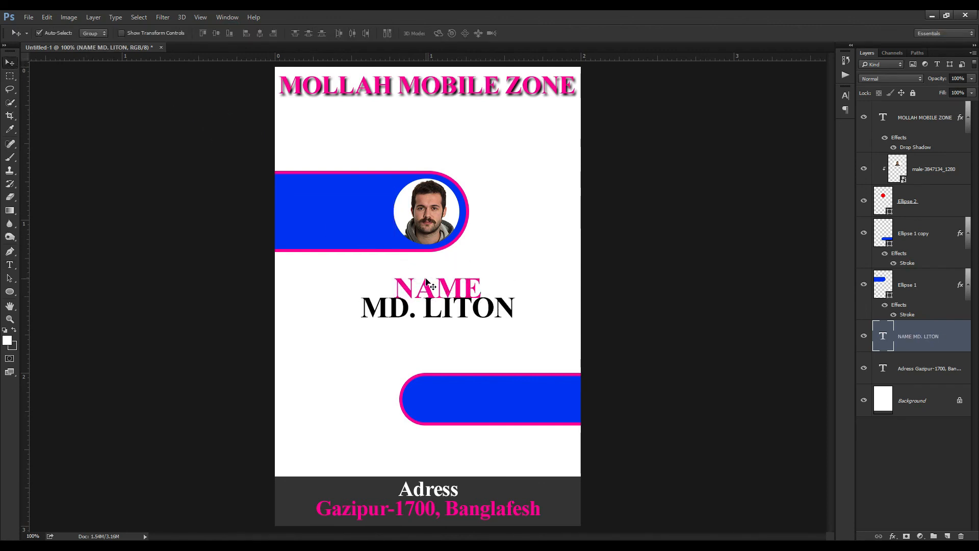
Increase the line spacing between "NAME" and the card holder's name so the lines no longer overlap.
click(11, 264)
click(427, 306)
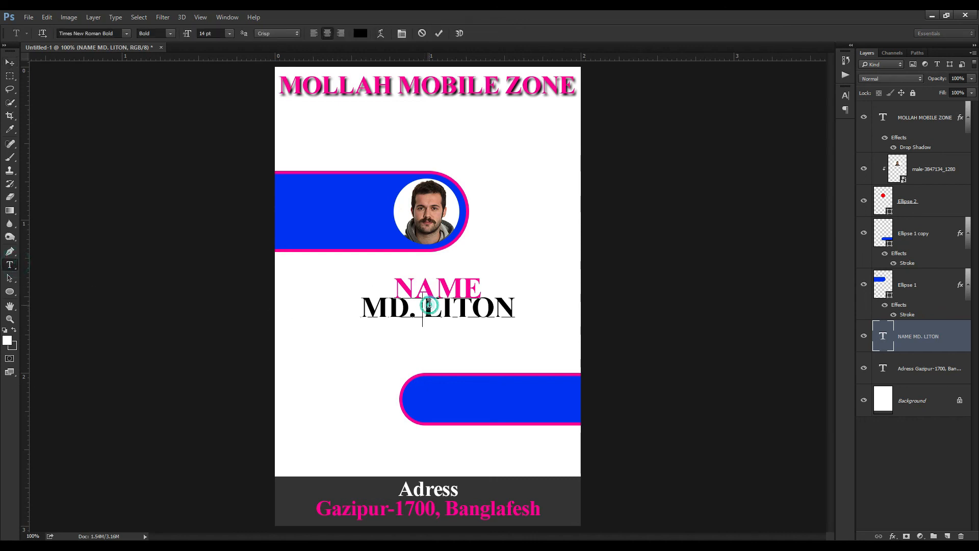
key(ctrl+a)
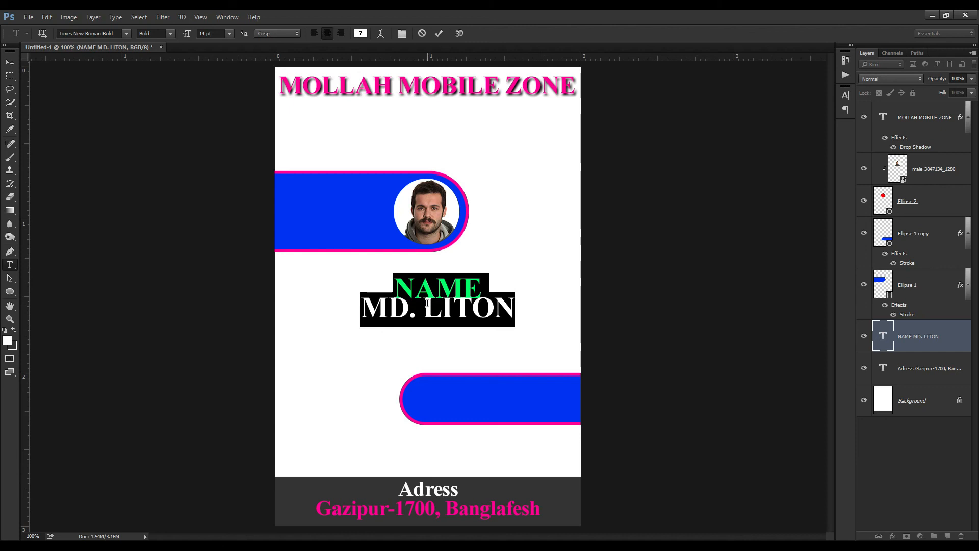
key(alt+Down)
key(alt+Down)
key(alt+Down)
key(alt+Down)
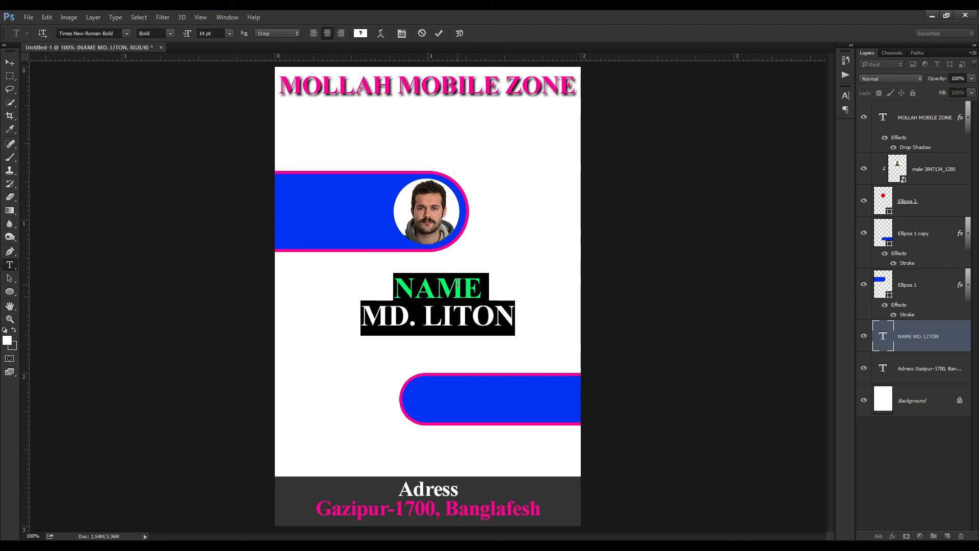
key(ctrl+Return)
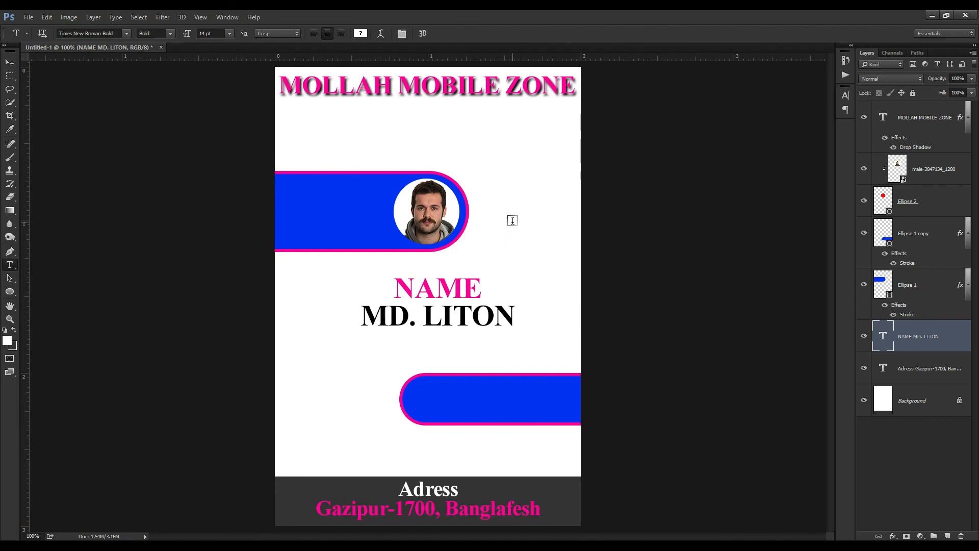
key(ctrl+minus)
key(ctrl+minus)
key(ctrl+plus)
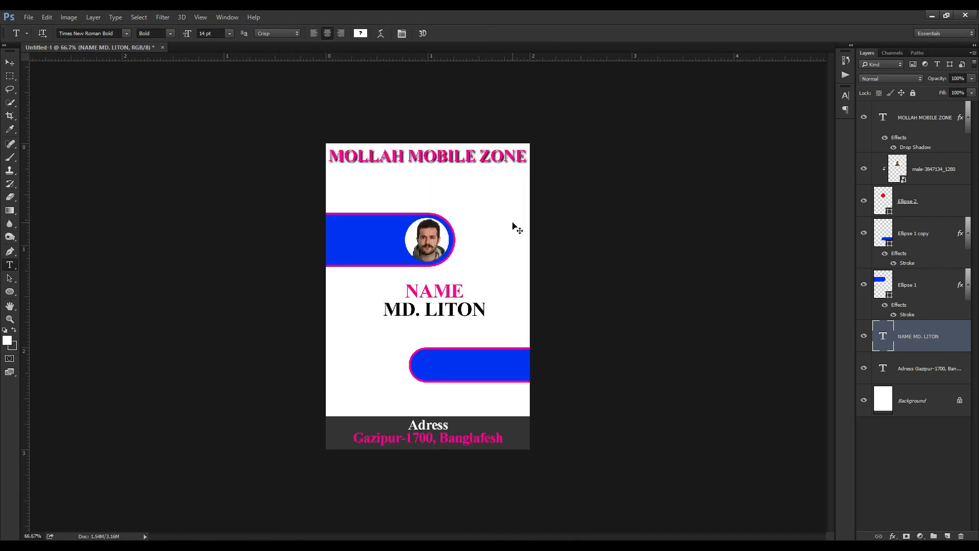
key(ctrl+minus)
key(ctrl+plus)
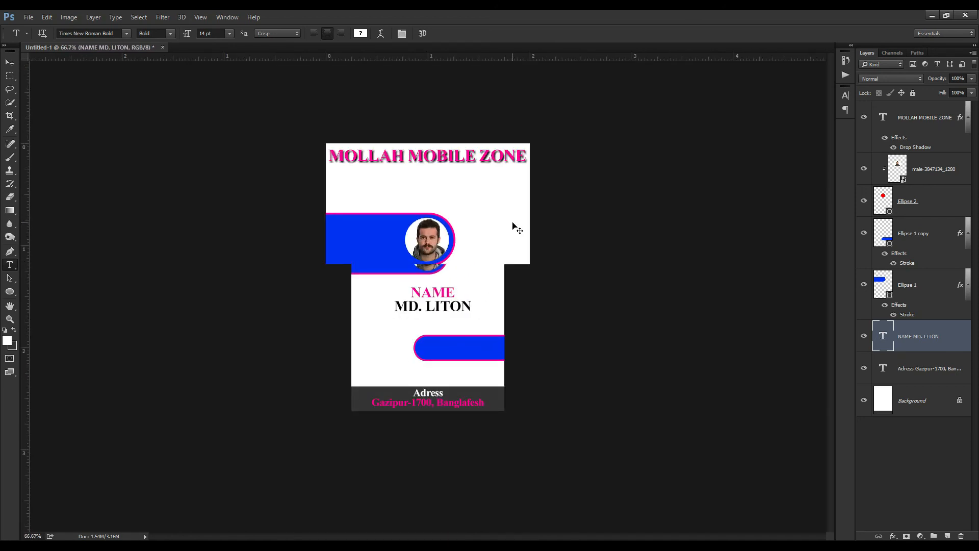
key(ctrl+plus)
key(ctrl+minus)
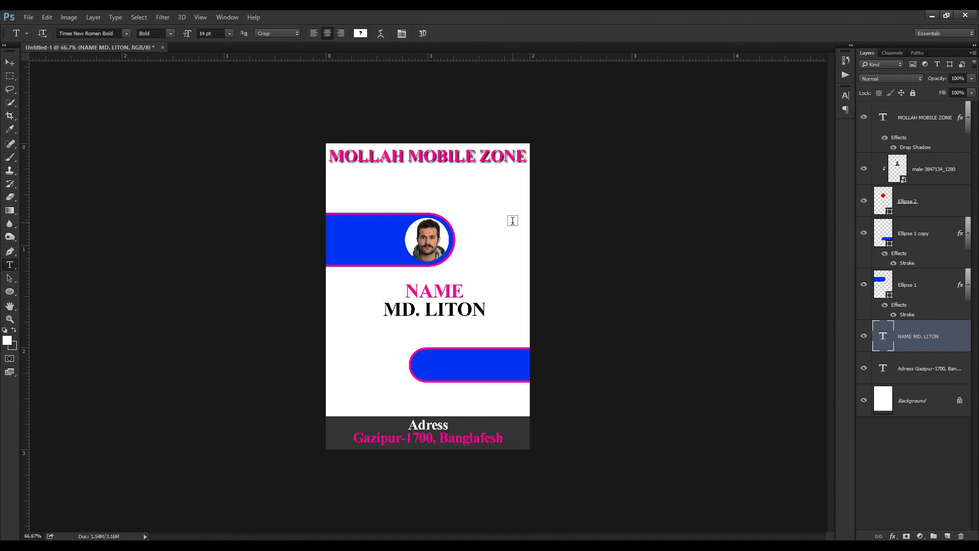